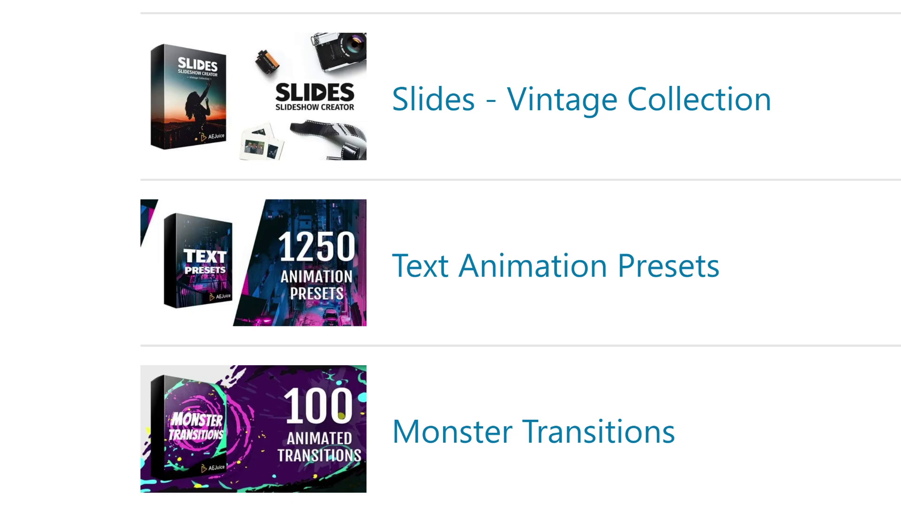
Step: Look through the web page's list of AEJuice packs, from Slides - Vintage Collection past Kinetic Typography and Text Animation
scroll(450, 254, down, 15)
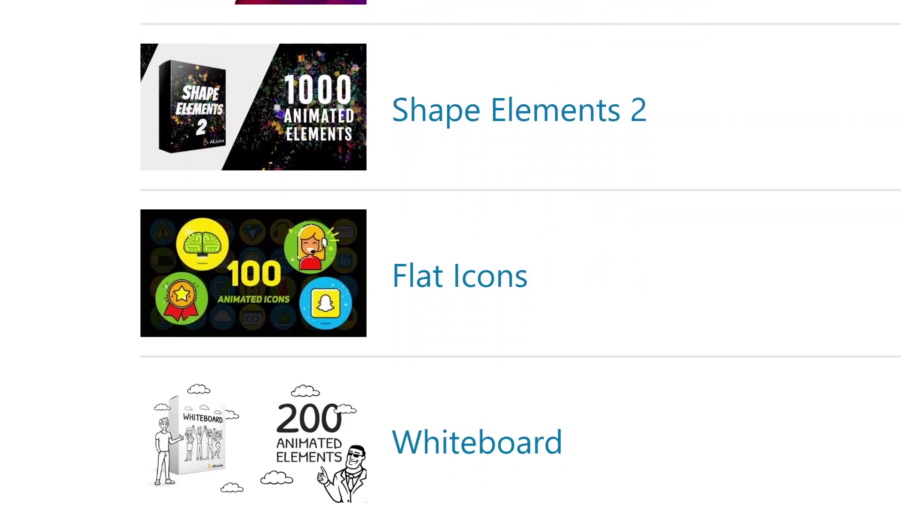
scroll(450, 253, down, 15)
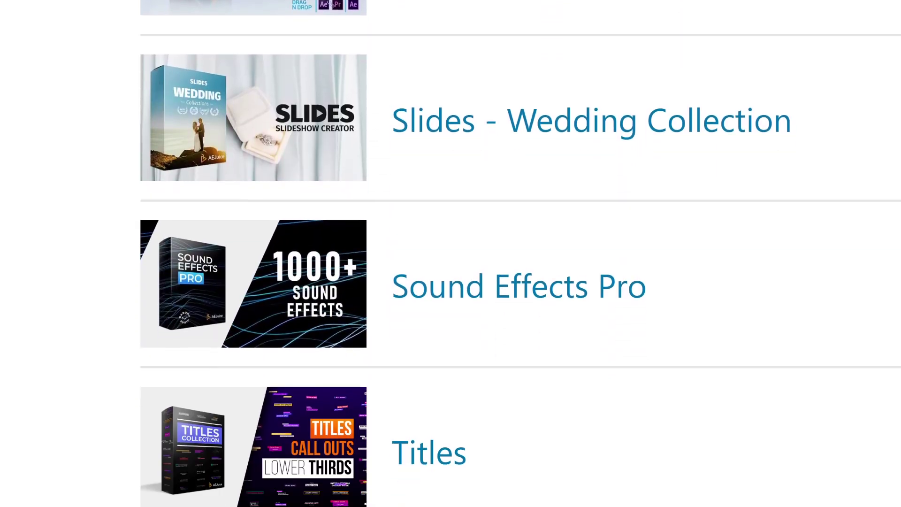
scroll(451, 253, down, 15)
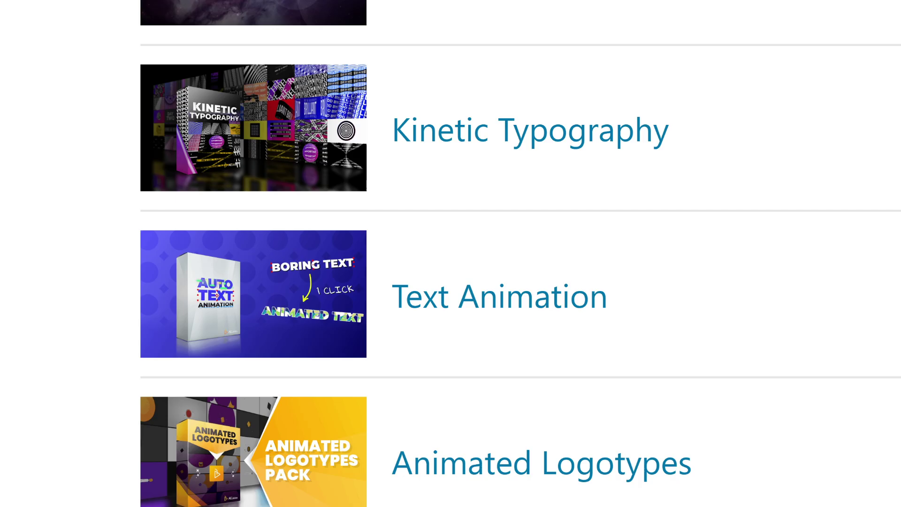
scroll(450, 253, down, 11)
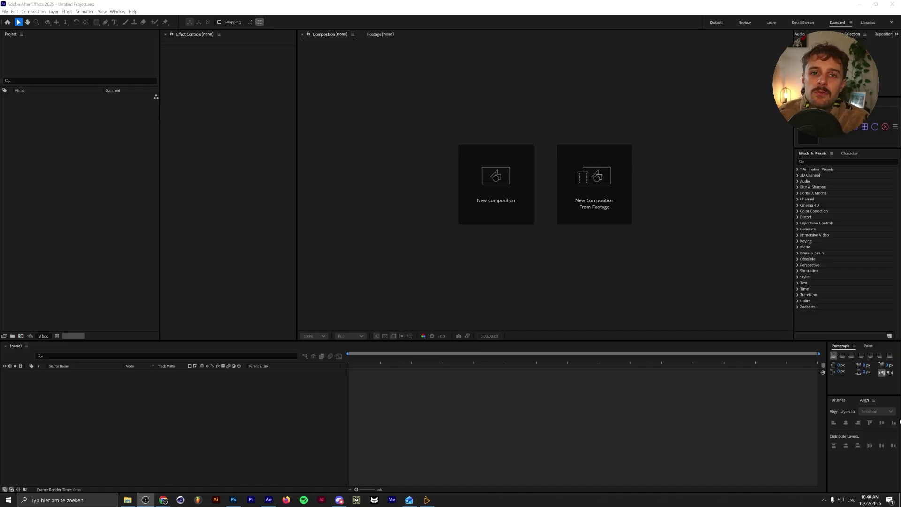
Step: Switch to AEJuice Pack Manager, return to its home view and browse the packs of all categories
click(82, 280)
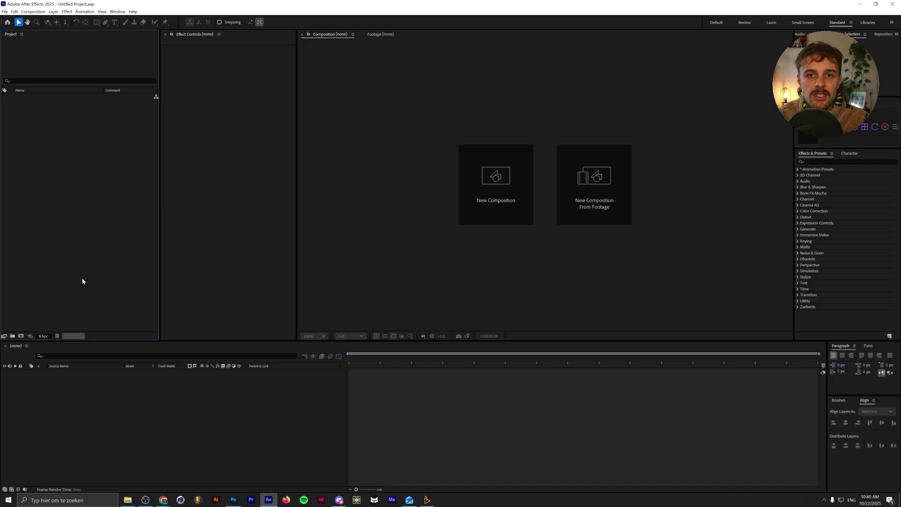
click(427, 499)
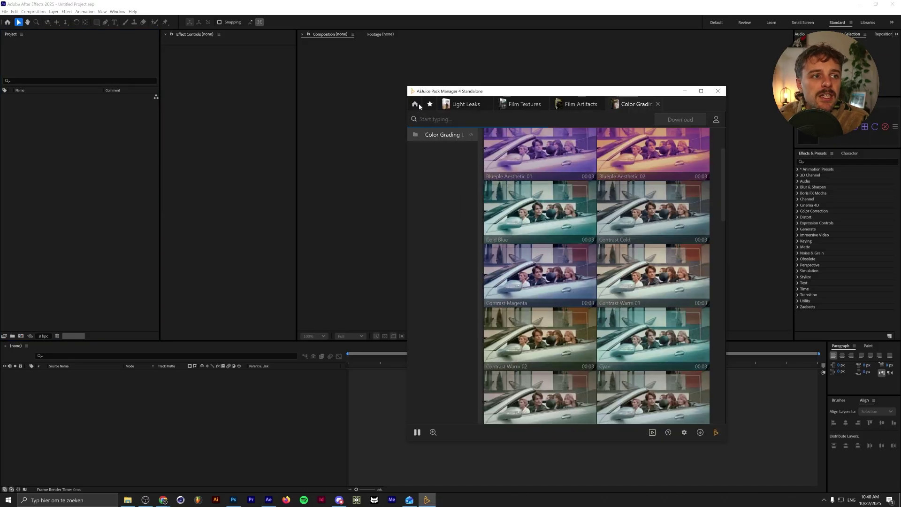
click(414, 105)
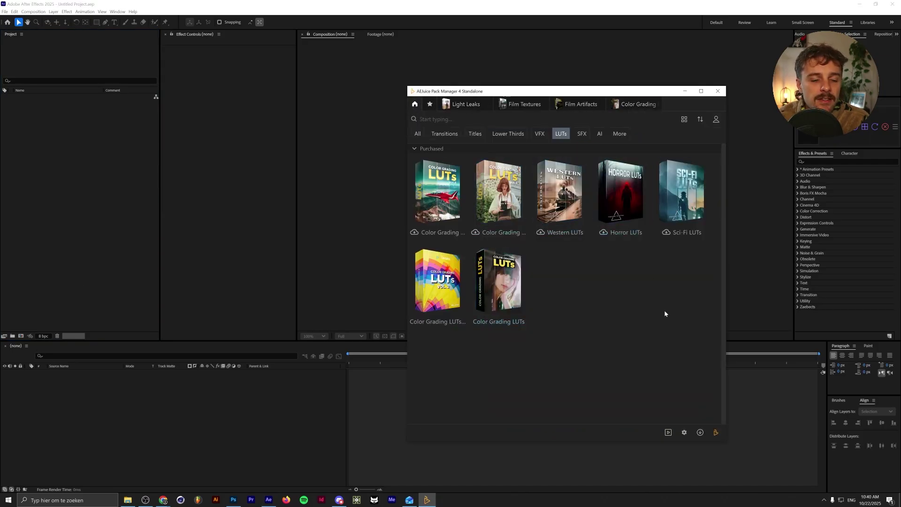
click(418, 134)
scroll(541, 308, down, 5)
scroll(541, 307, down, 15)
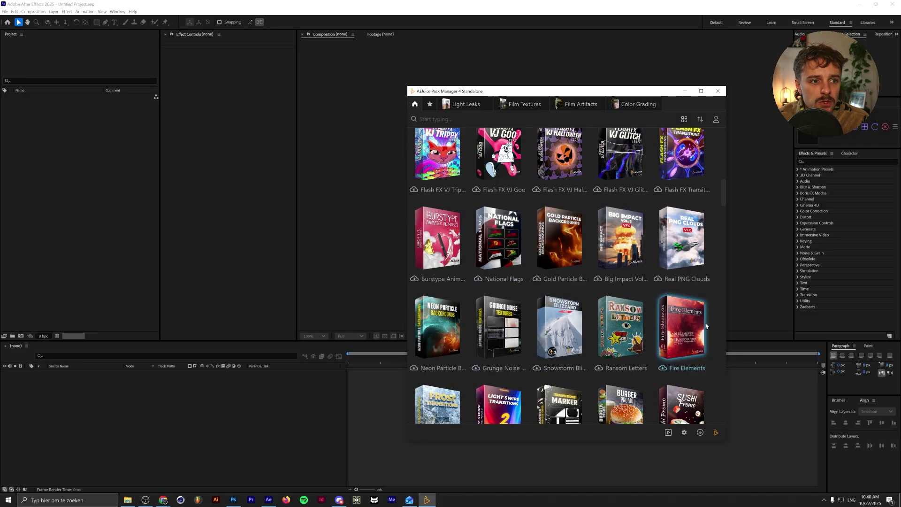
scroll(593, 371, up, 15)
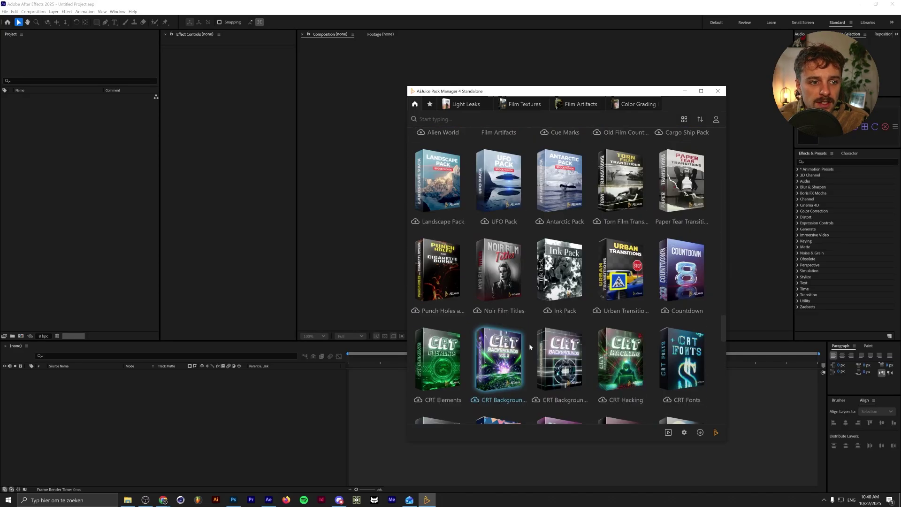
scroll(589, 320, up, 8)
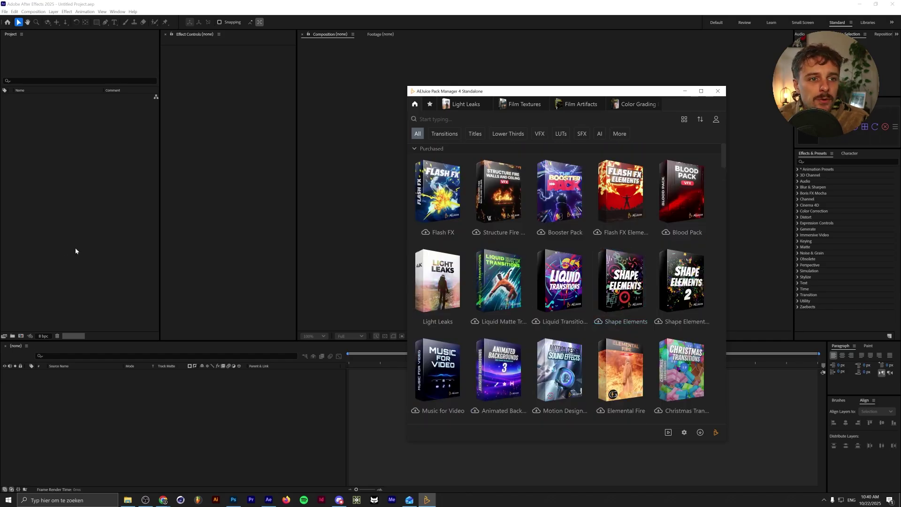
Step: Create a project folder named Footage in After Effects
click(76, 248)
click(12, 336)
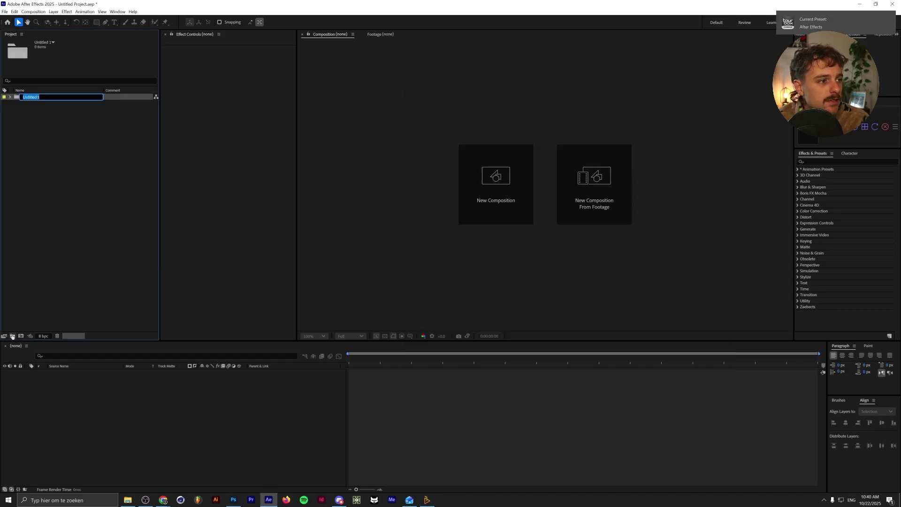
text(Foota)
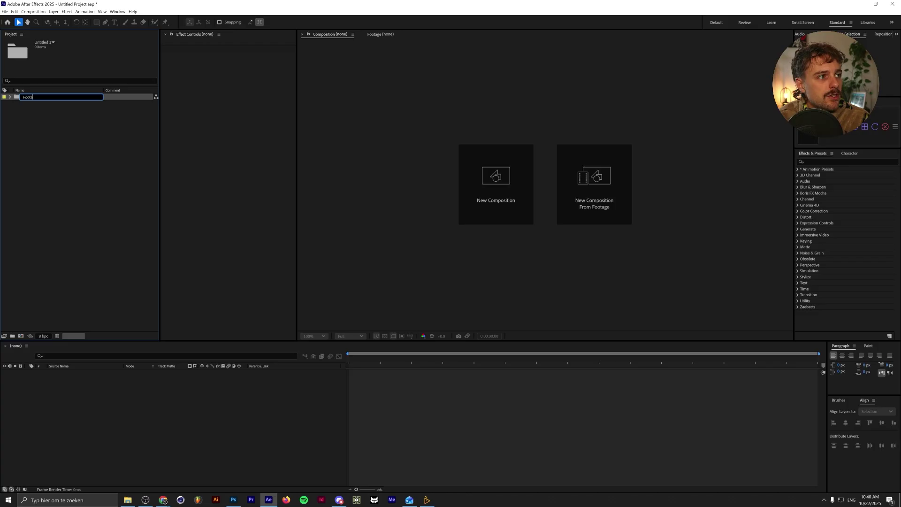
text(ge)
key(Return)
Step: Import all the LofiReel AVI clips from the Reel Footage > Reel Lofi Vids folder into the Footage folder
key(ctrl+i)
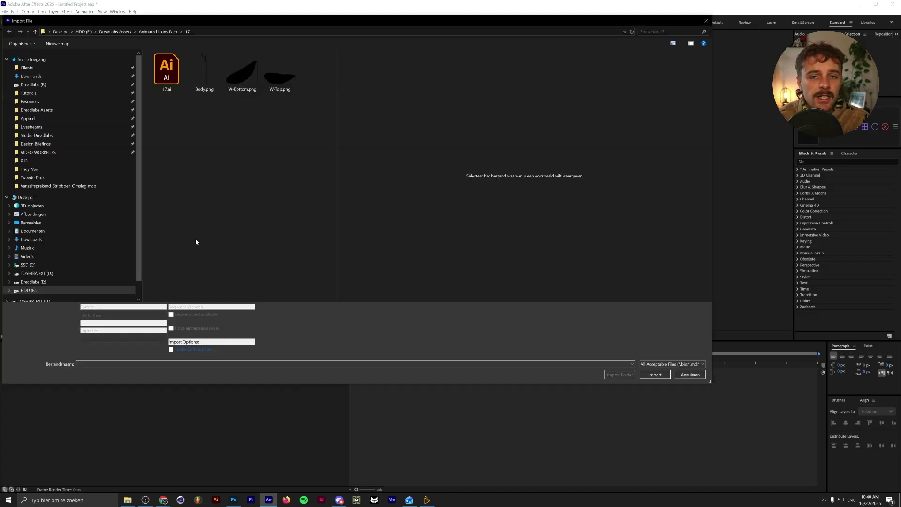
click(48, 257)
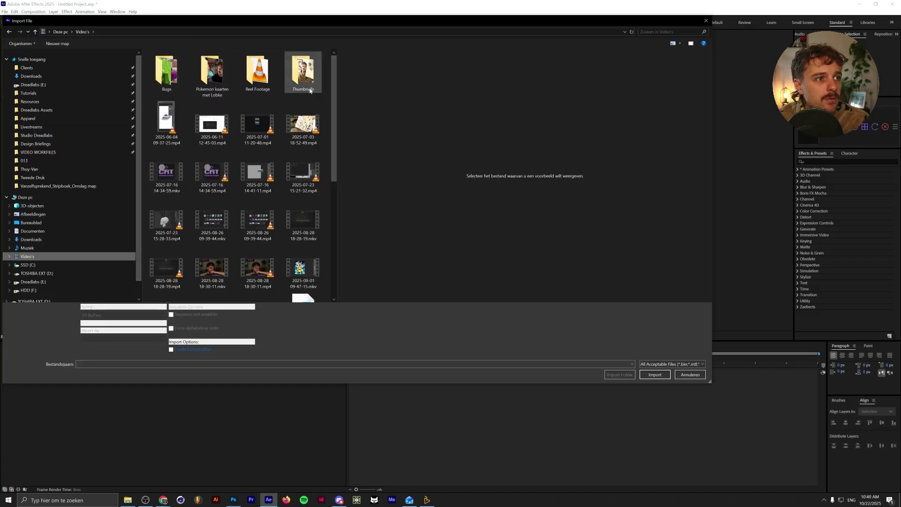
double_click(271, 74)
double_click(159, 85)
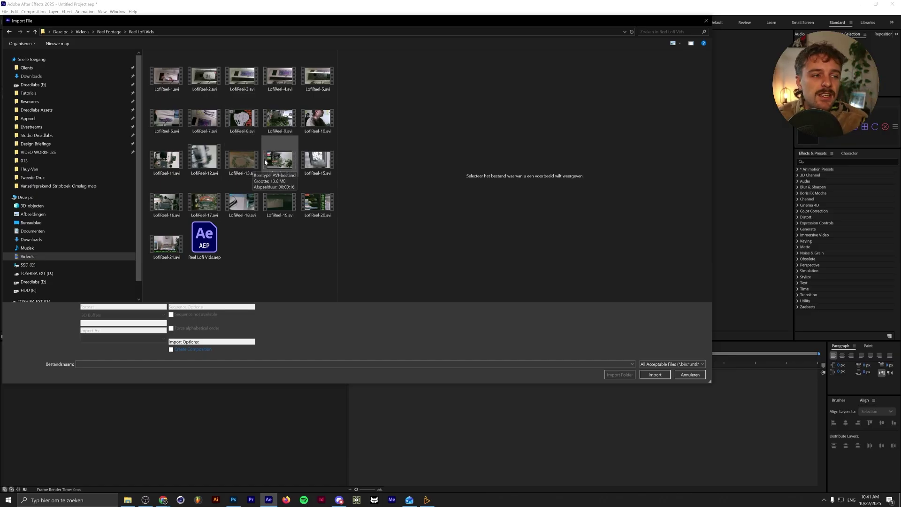
click(271, 165)
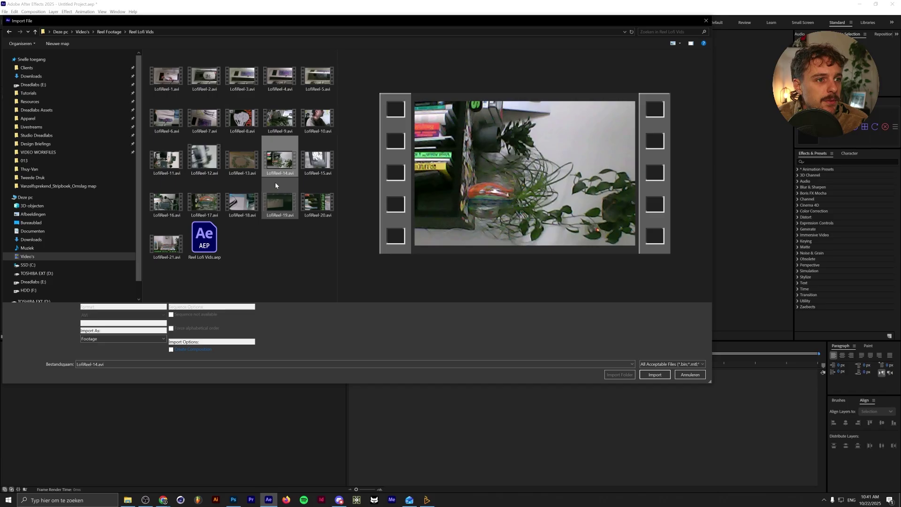
key(ctrl+a)
click(655, 374)
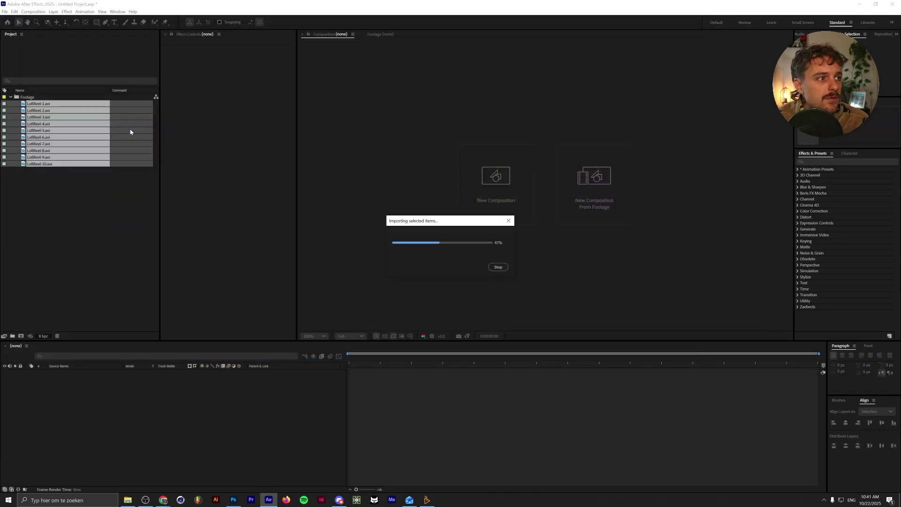
Step: Create a new composition 1920 px wide and 1080 px high
key(ctrl+n)
click(397, 207)
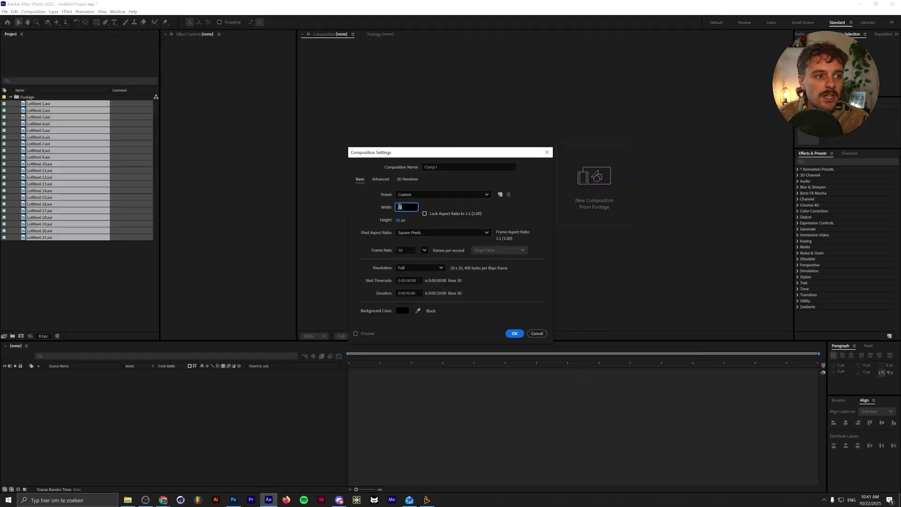
text(1920)
key(Tab)
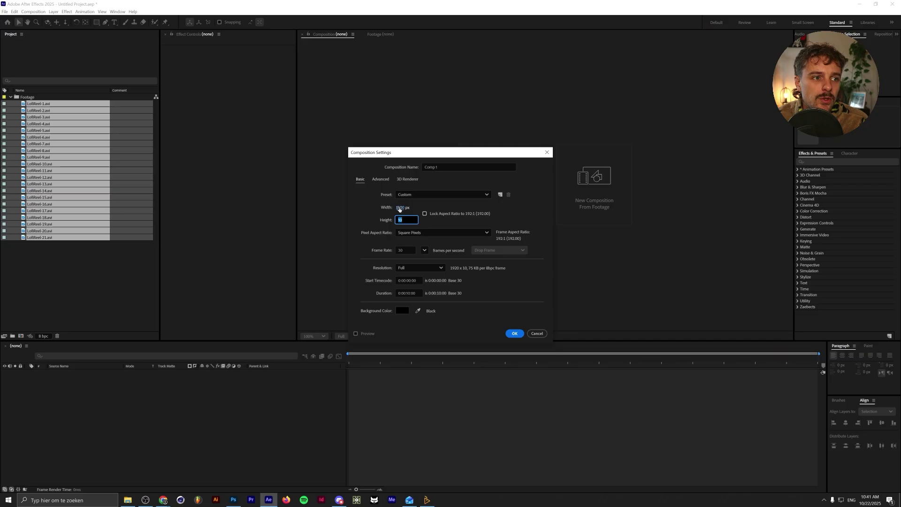
text(10810)
key(BackSpace)
key(BackSpace)
text(0)
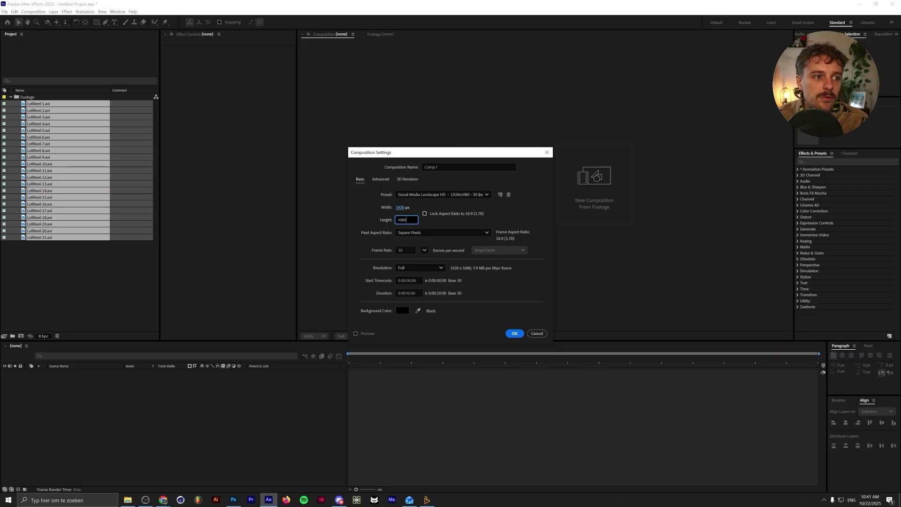
key(Return)
Step: Change the composition to a vertical format of 1080 × 1920 px
key(ctrl+k)
key(Tab)
key(Tab)
key(Tab)
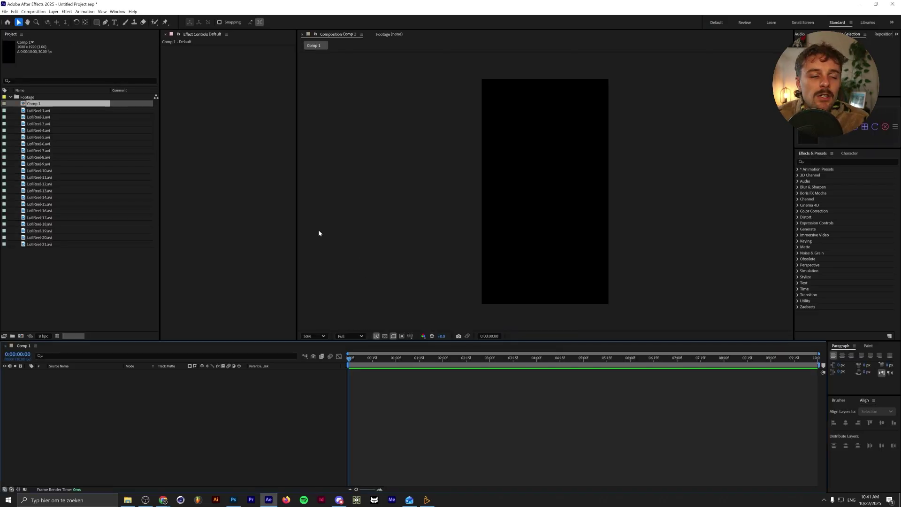
Step: Add LofiReel-11.avi to the composition, rotate it upright, scale it to 152% to fill the frame, and preview it
click(48, 111)
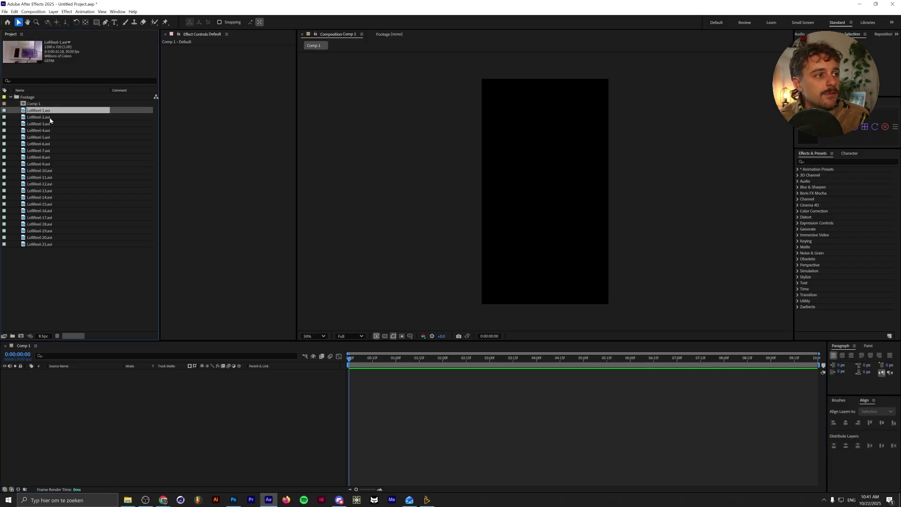
drag(42, 177, 91, 376)
key(r)
drag(210, 382, 184, 382)
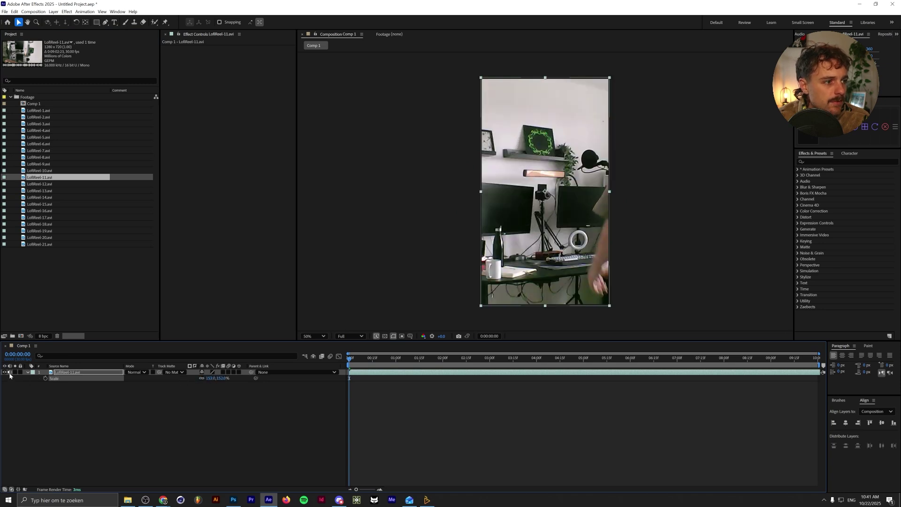
key(space)
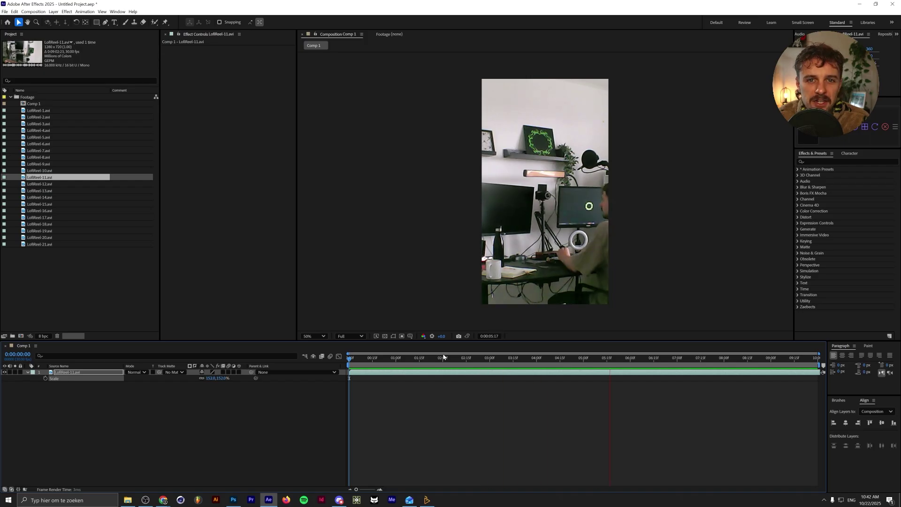
key(space)
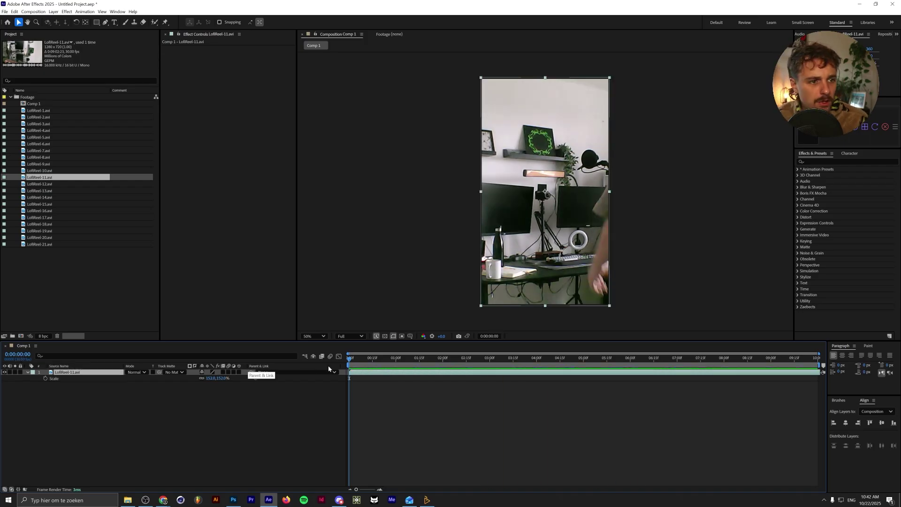
drag(350, 359, 613, 349)
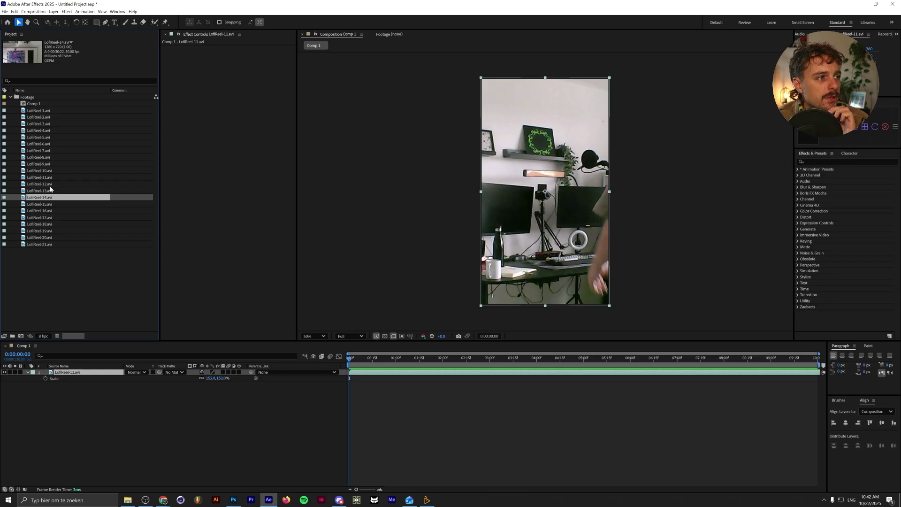
Step: Add LofiReel-10.avi above the first clip, scale it to 67% and start it just before the one-second mark
drag(40, 171, 85, 373)
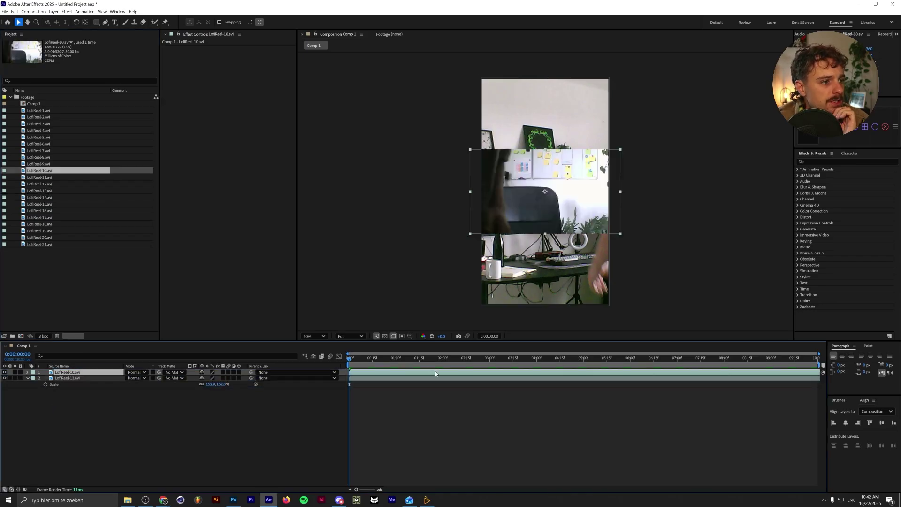
drag(383, 360, 557, 358)
key(s)
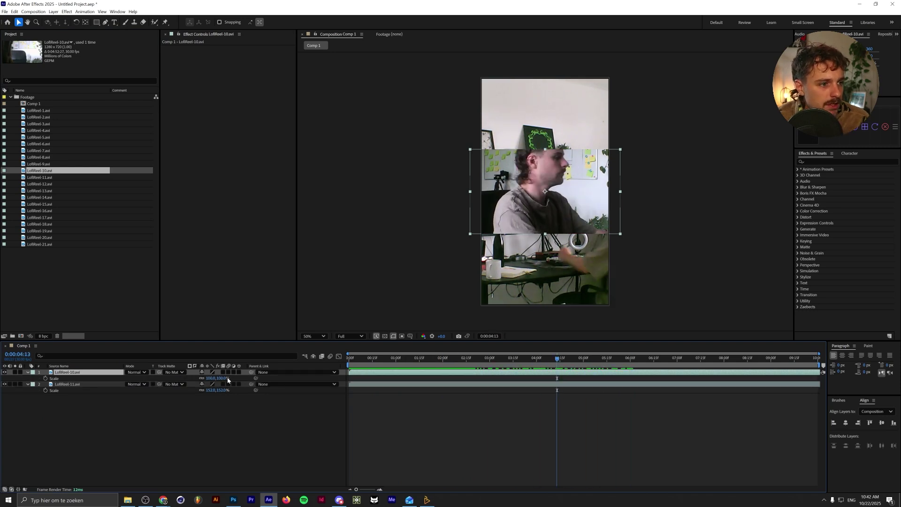
drag(227, 378, 210, 378)
key(Home)
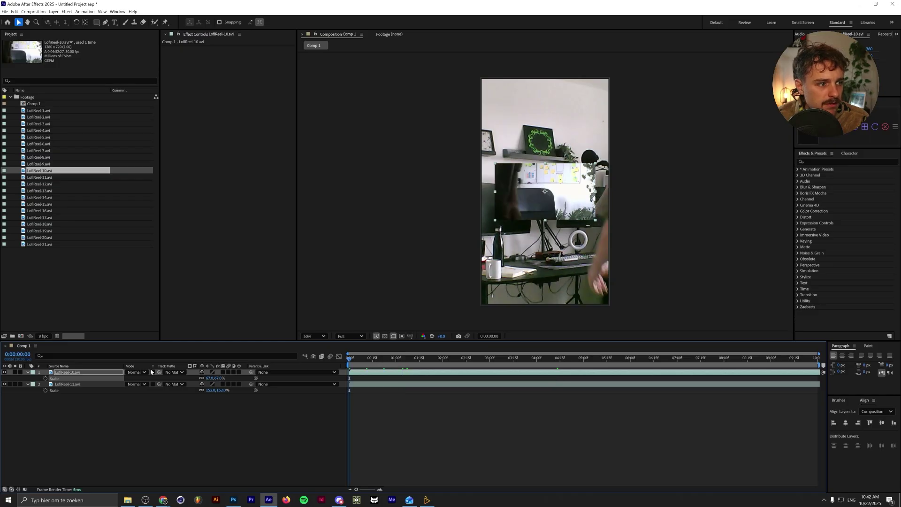
key(space)
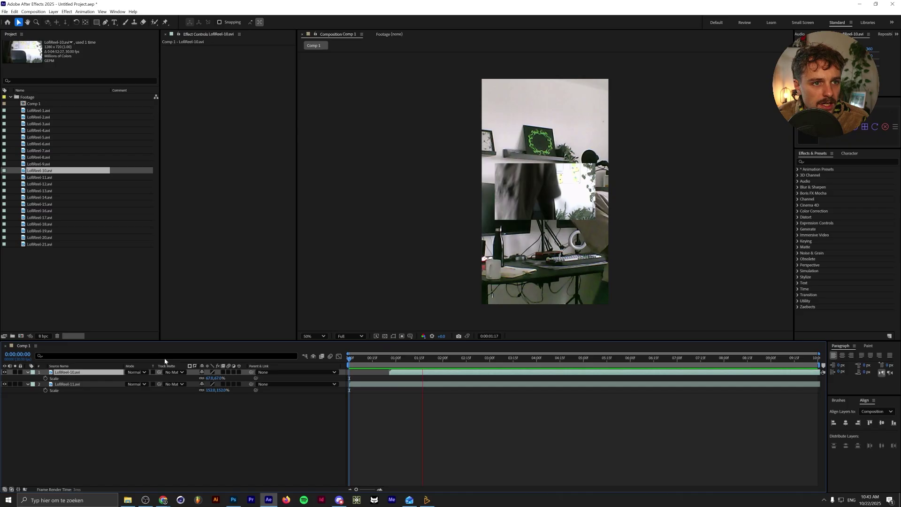
Step: Add LofiReel-17.avi as the top layer, rotate it to -90° and cut to it from LofiReel-10 at 3 seconds
drag(40, 217, 94, 372)
key(r)
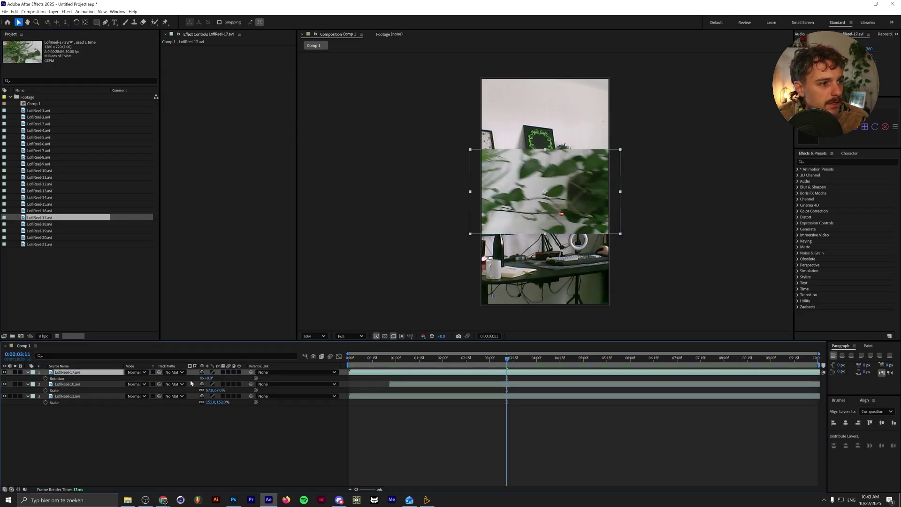
drag(212, 379, 177, 379)
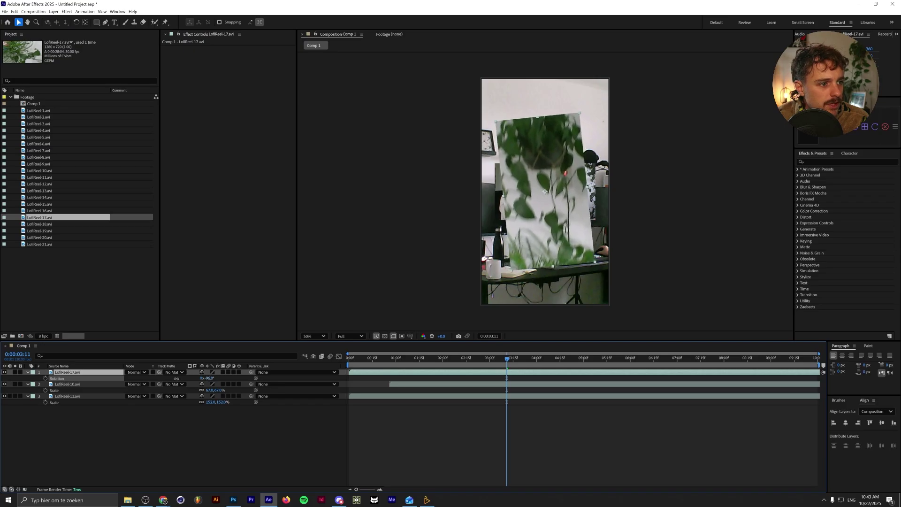
drag(176, 378, 188, 378)
key(space)
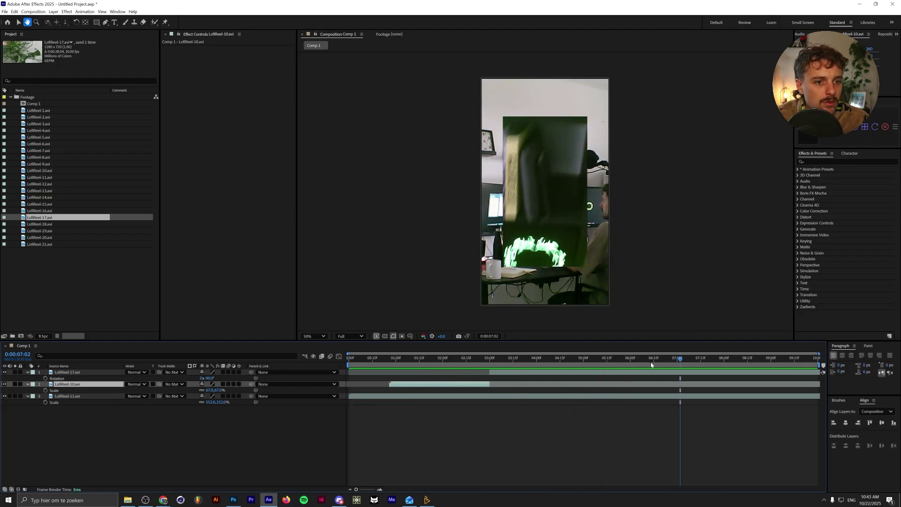
Step: Trim LofiReel-17, LofiReel-10 and LofiReel-11 so that all three layers end at the 6-second mark
click(629, 359)
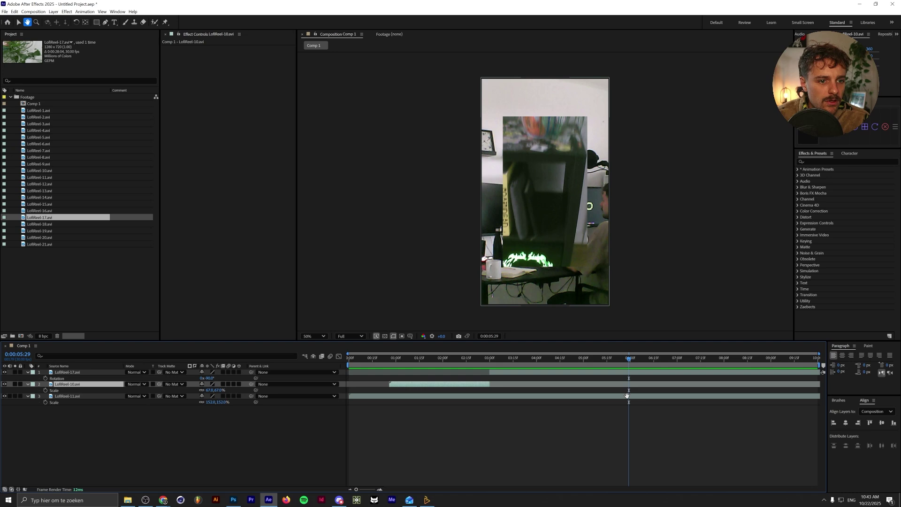
click(625, 399)
shift+click(620, 373)
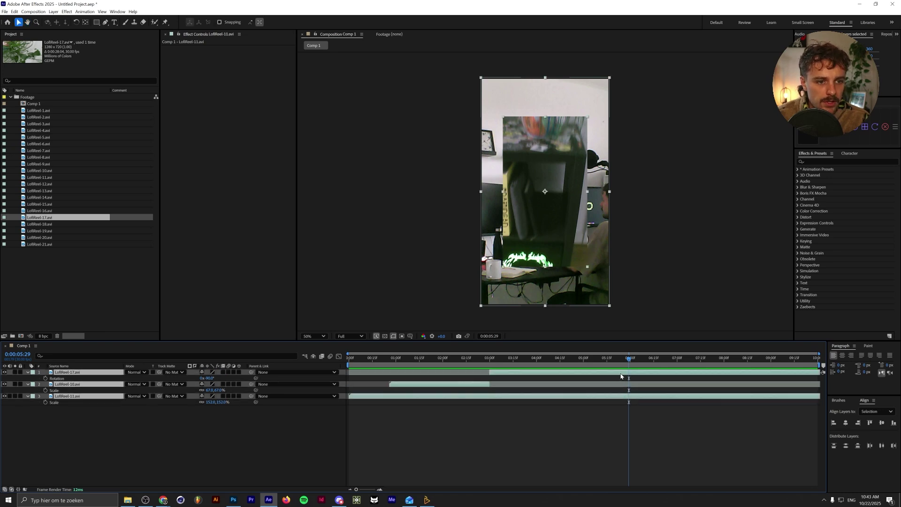
key(alt+bracketright)
key(Page_Down)
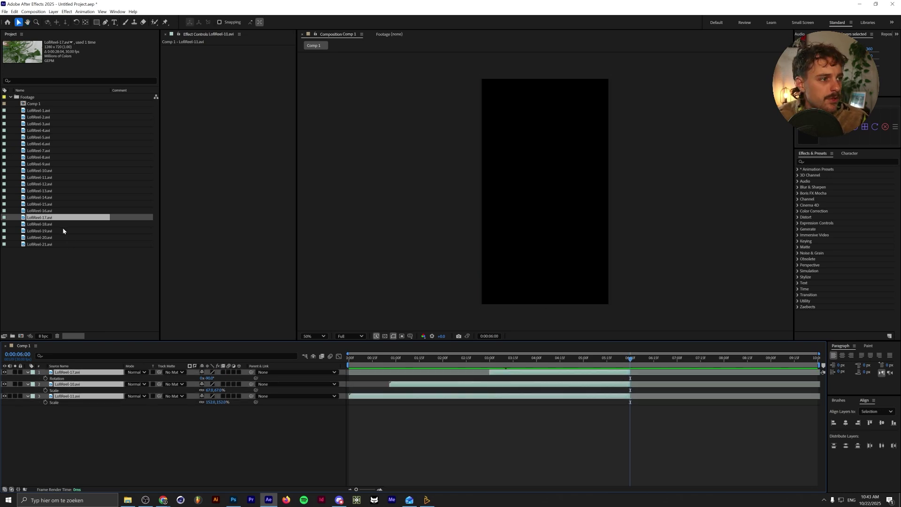
Step: Add LofiReel-6.avi below the existing layers and rotate it 90° so it stands upright
click(61, 178)
double_click(61, 164)
click(68, 145)
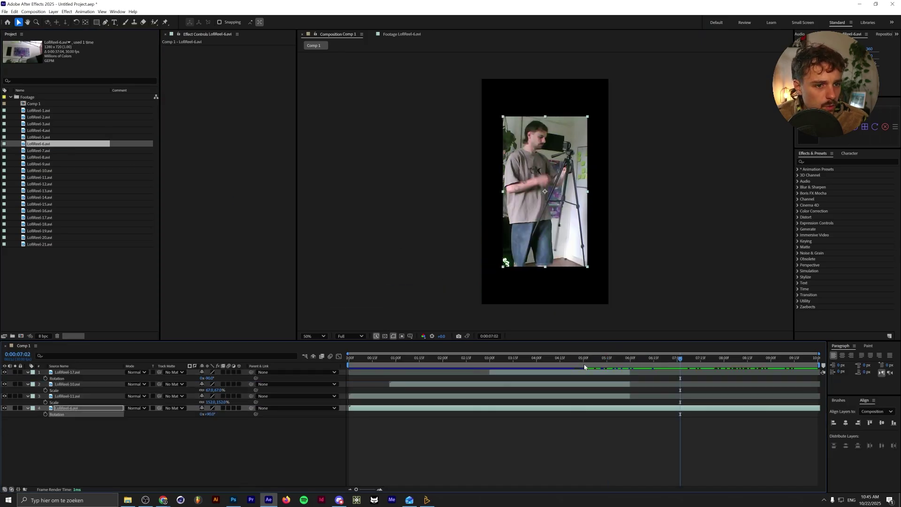
drag(628, 361, 634, 360)
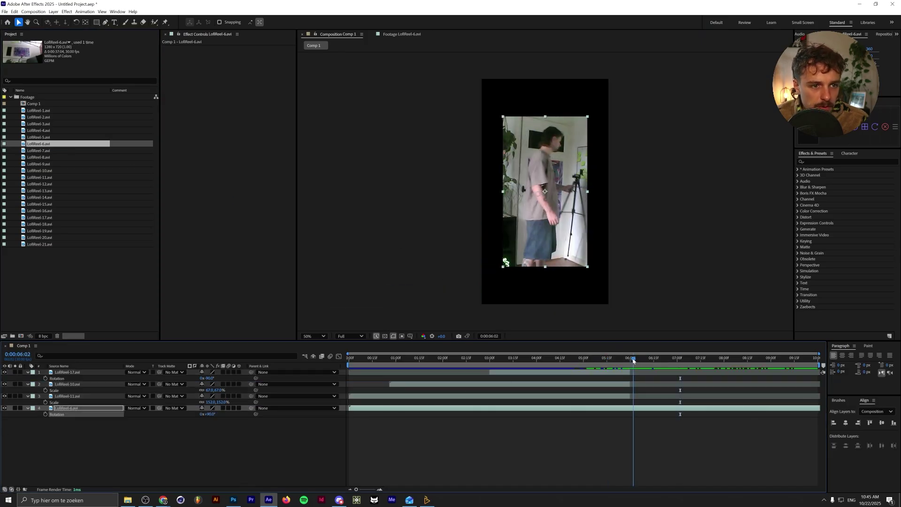
Step: Add LofiReel-20.avi as the bottom layer, rotate it to -90° and scale it to 171% to fill the frame
click(45, 245)
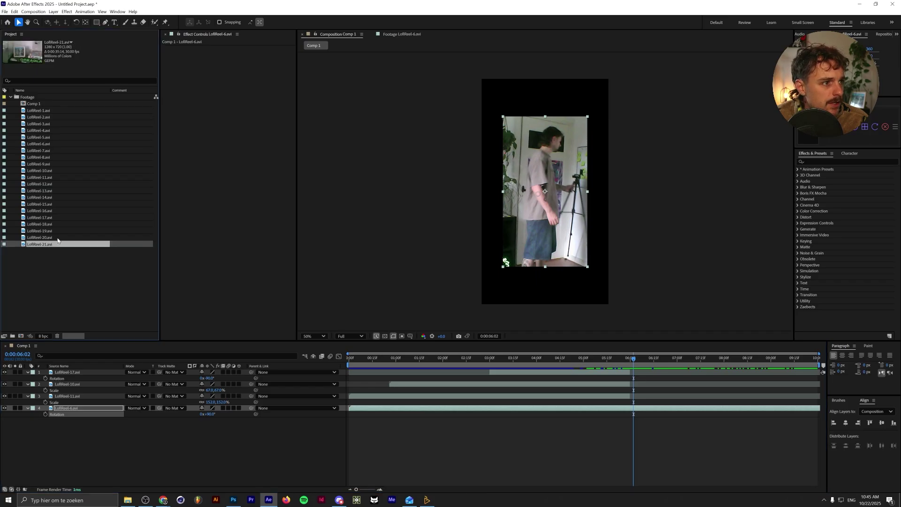
drag(58, 240, 120, 424)
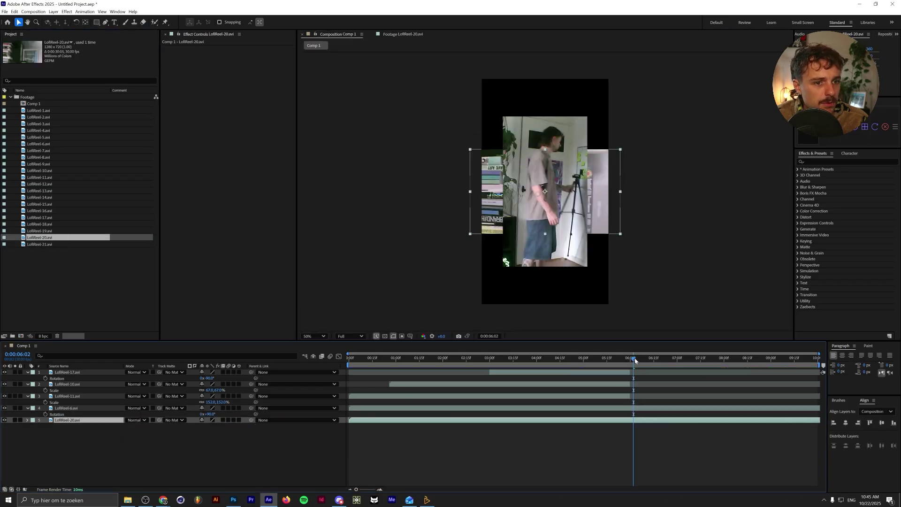
key(space)
click(212, 426)
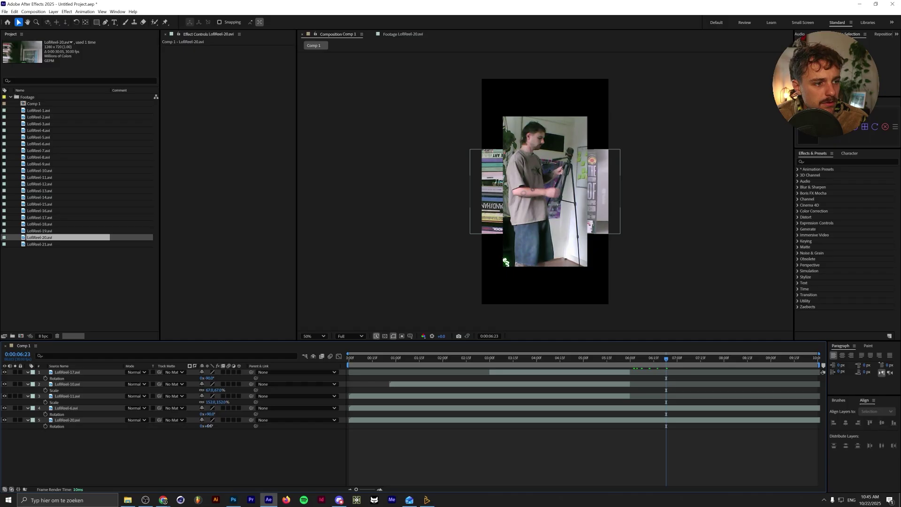
text(-90)
key(Return)
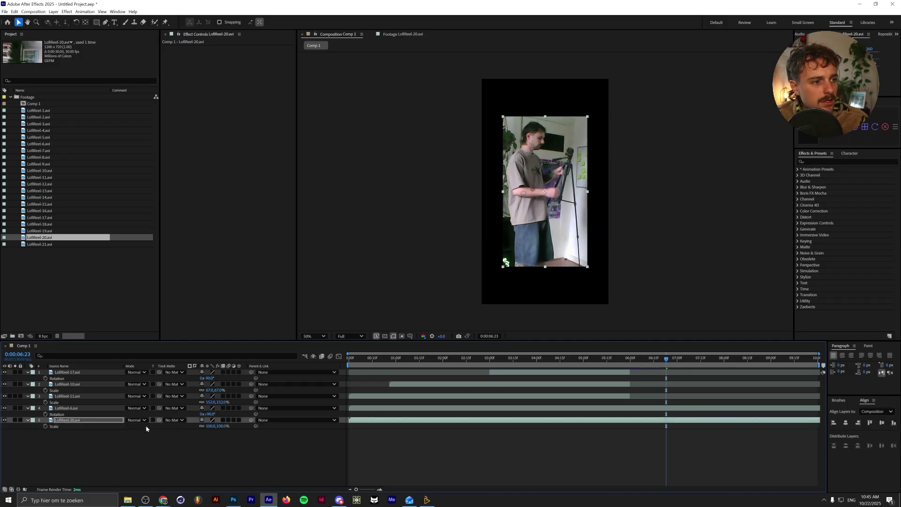
drag(207, 426, 232, 424)
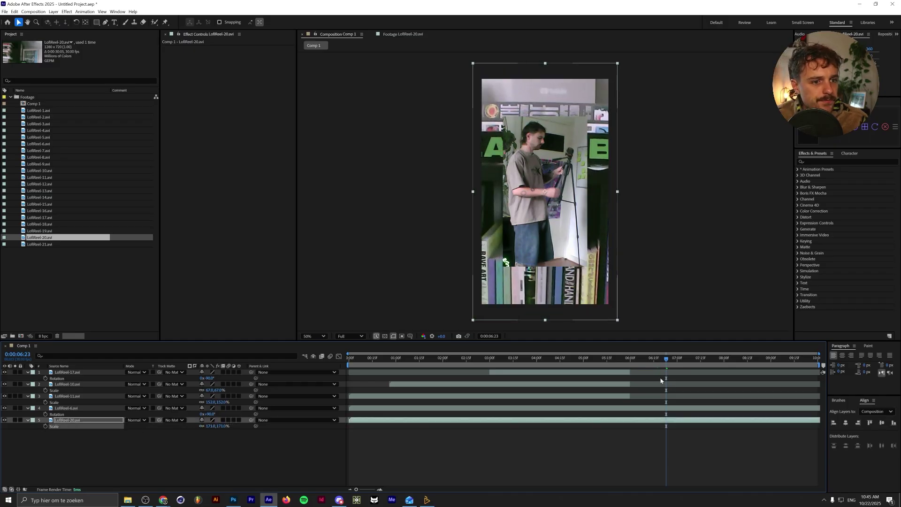
Step: Trim LofiReel-6 and LofiReel-20 to start at 6 seconds, and preview the composition from the beginning
drag(668, 361, 630, 361)
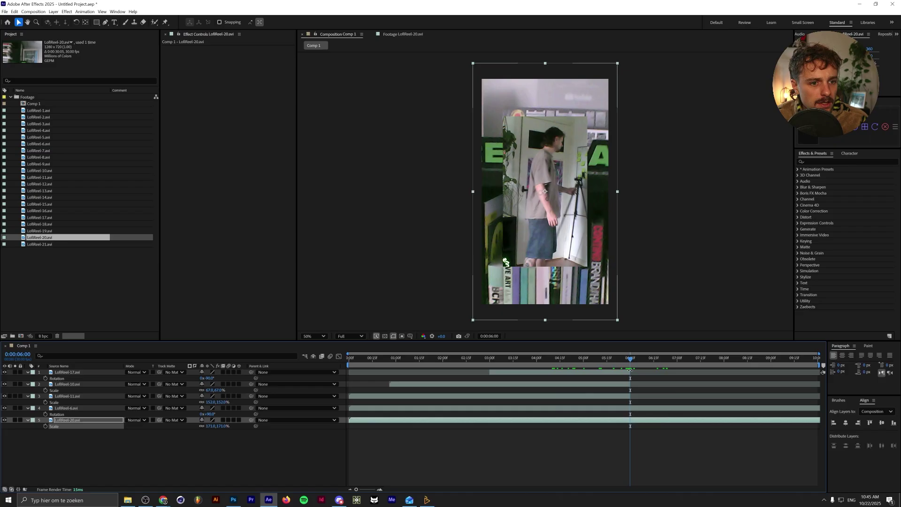
click(643, 409)
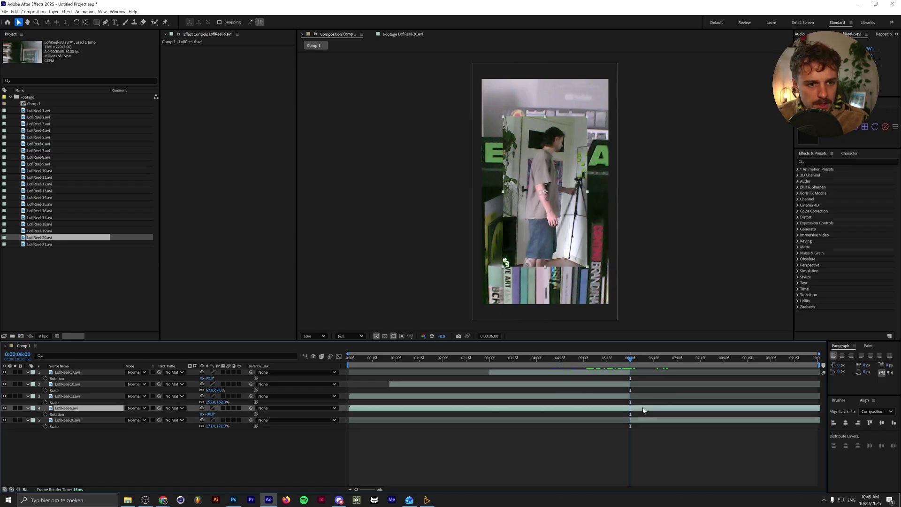
key(Home)
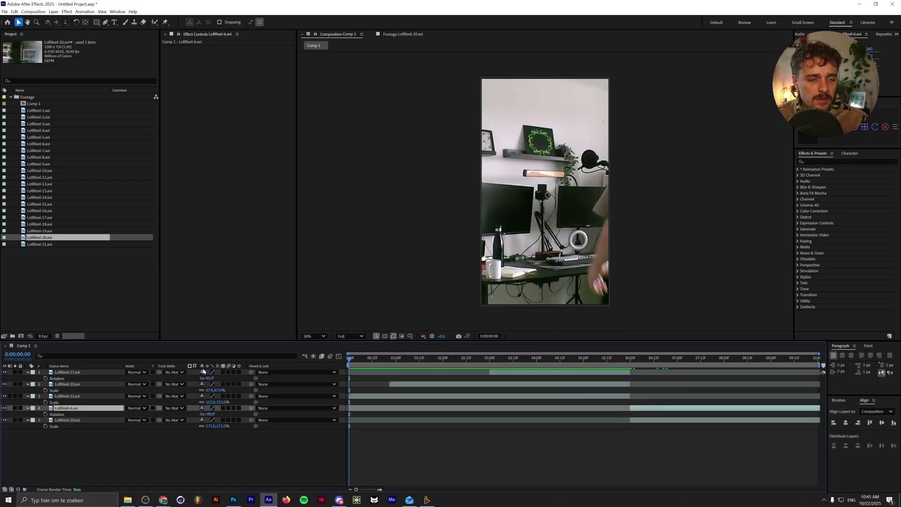
key(space)
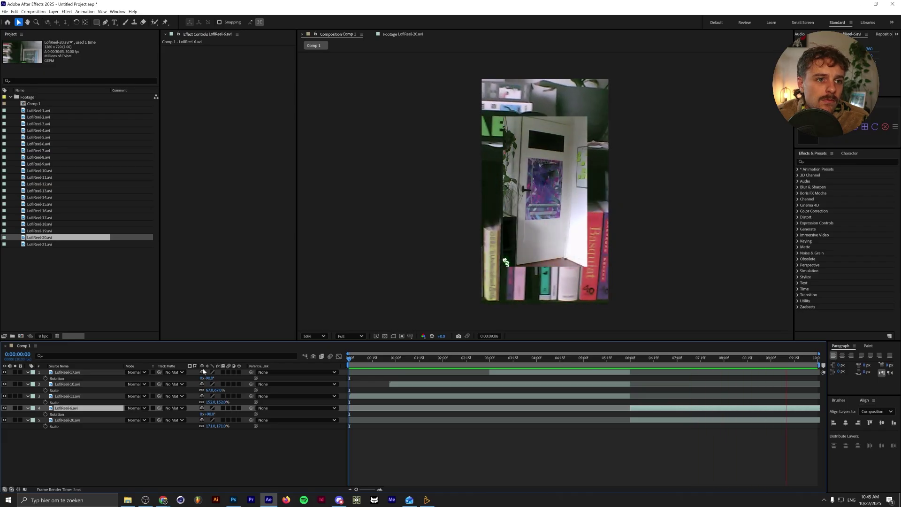
key(space)
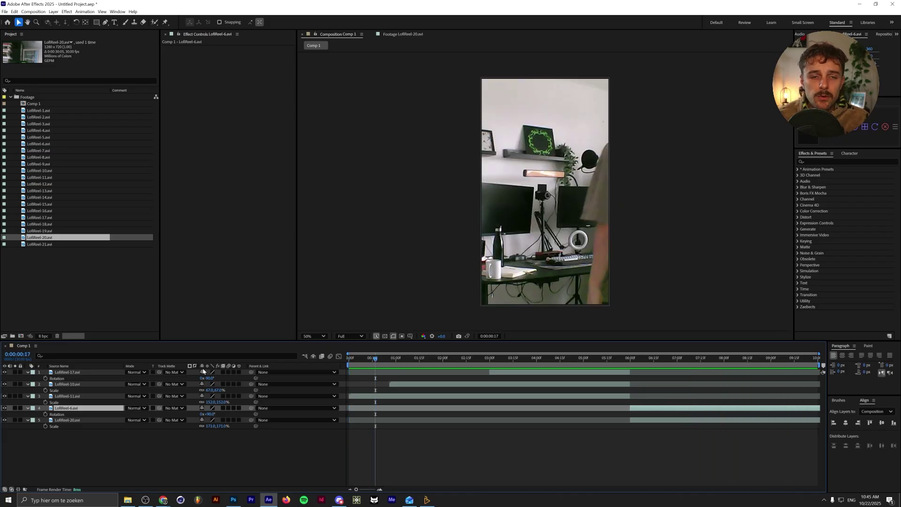
Step: Pre-compose all five footage layers into a new composition named Clips, moving all attributes into it
drag(274, 470, 89, 322)
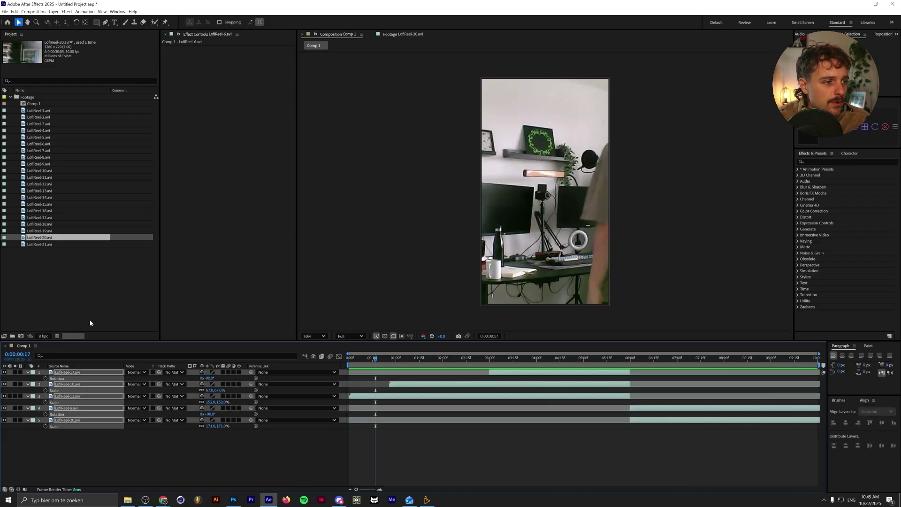
right_click(97, 380)
right_click(99, 373)
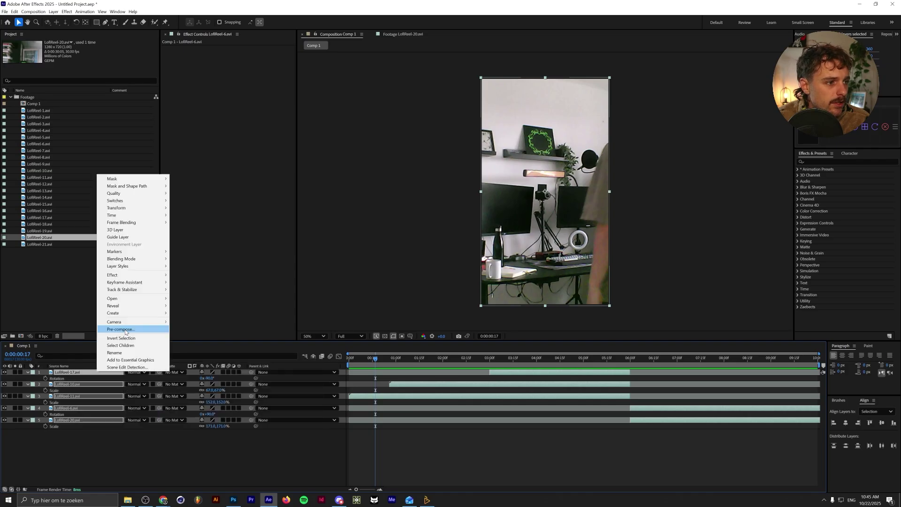
click(166, 330)
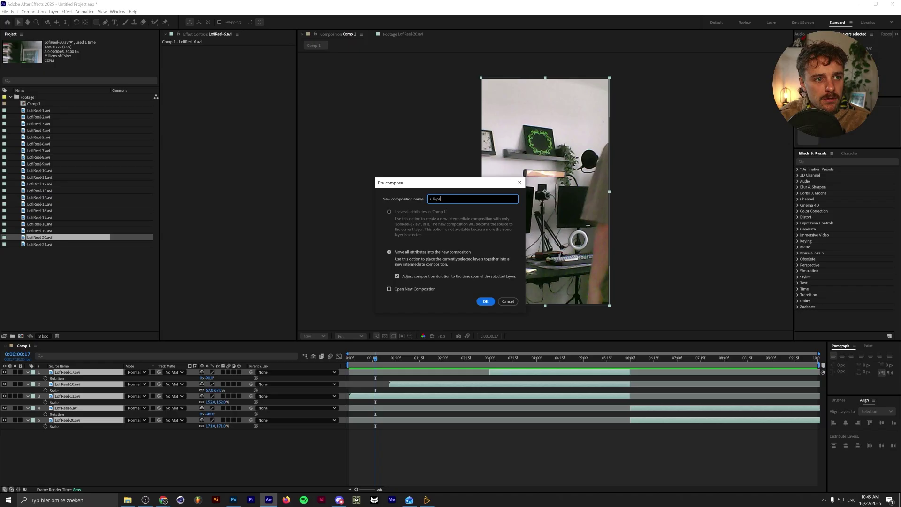
text(Clips)
key(Return)
Step: Switch to AEJuice Pack Manager and look through the purchased packs and the Light Leaks previews
click(426, 500)
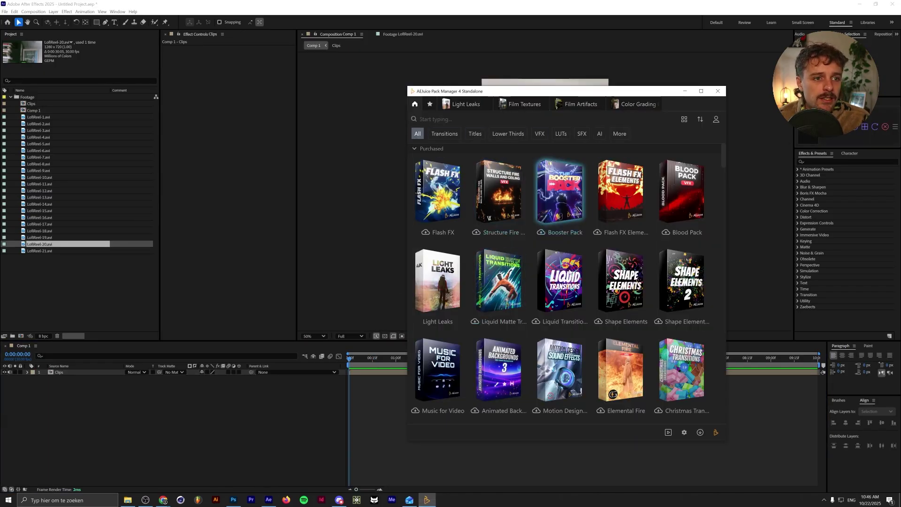
scroll(574, 349, down, 5)
scroll(422, 164, up, 5)
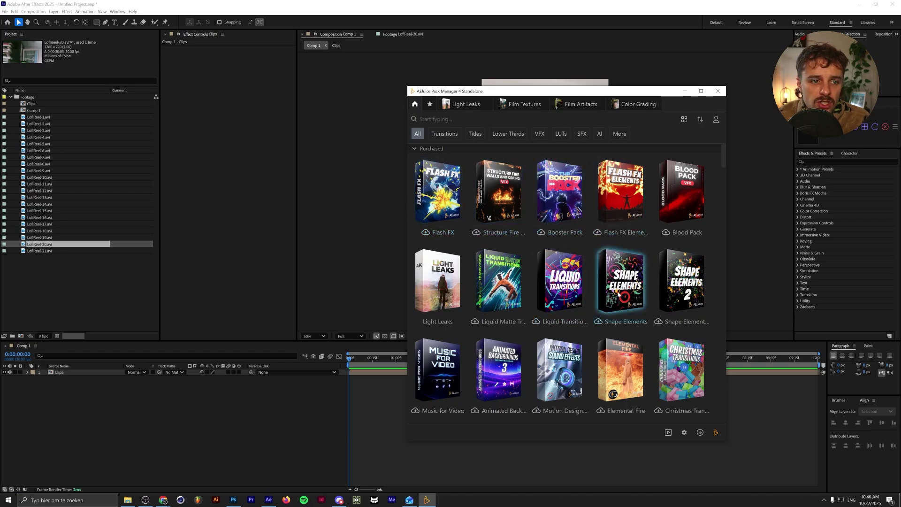
click(458, 104)
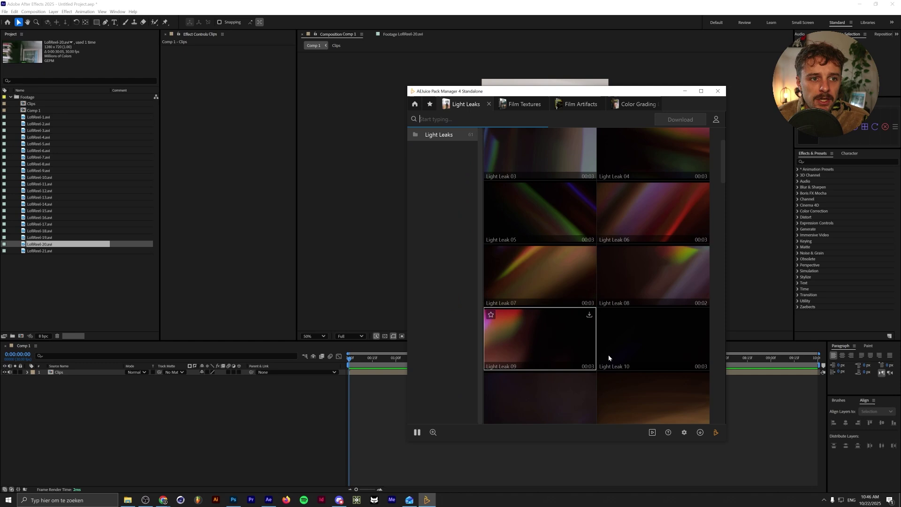
scroll(590, 401, down, 10)
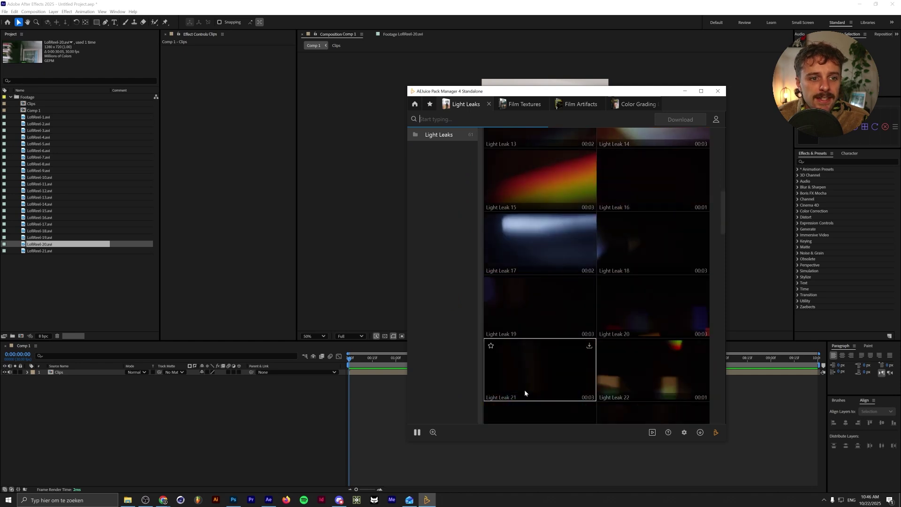
scroll(546, 329, down, 4)
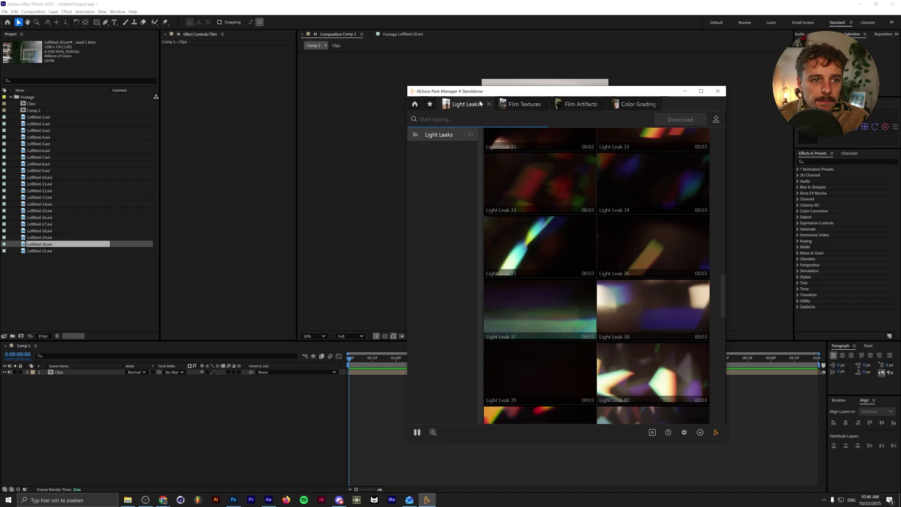
Step: Look through the Film Textures pack and the full set of Film Artifacts previews
click(525, 105)
scroll(559, 370, down, 5)
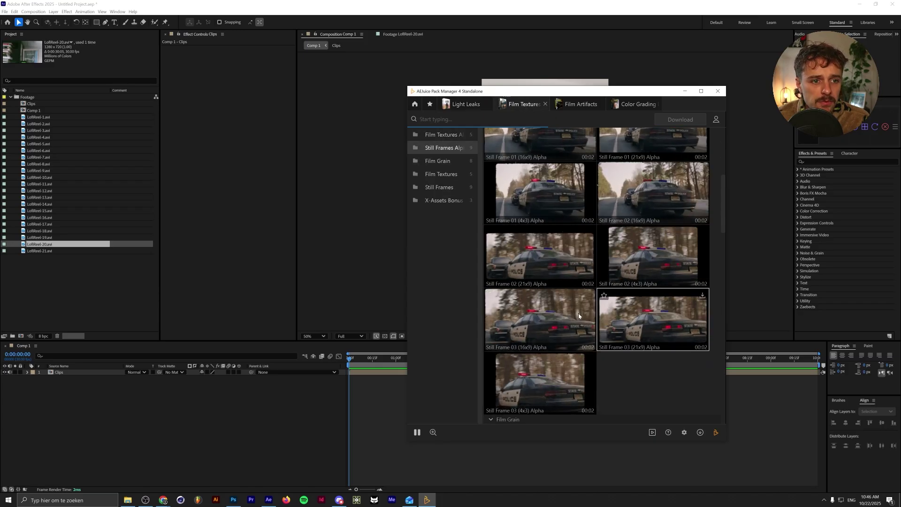
click(578, 104)
scroll(551, 296, down, 3)
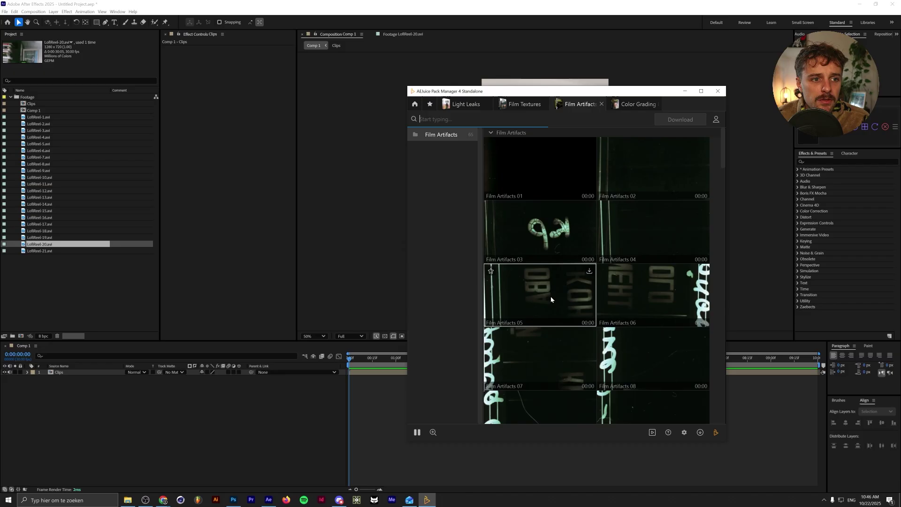
scroll(554, 296, down, 9)
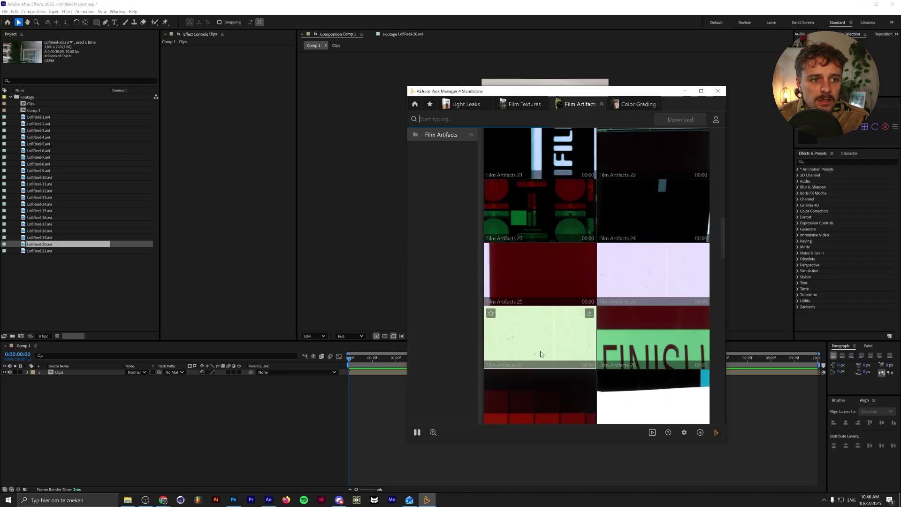
scroll(544, 352, down, 9)
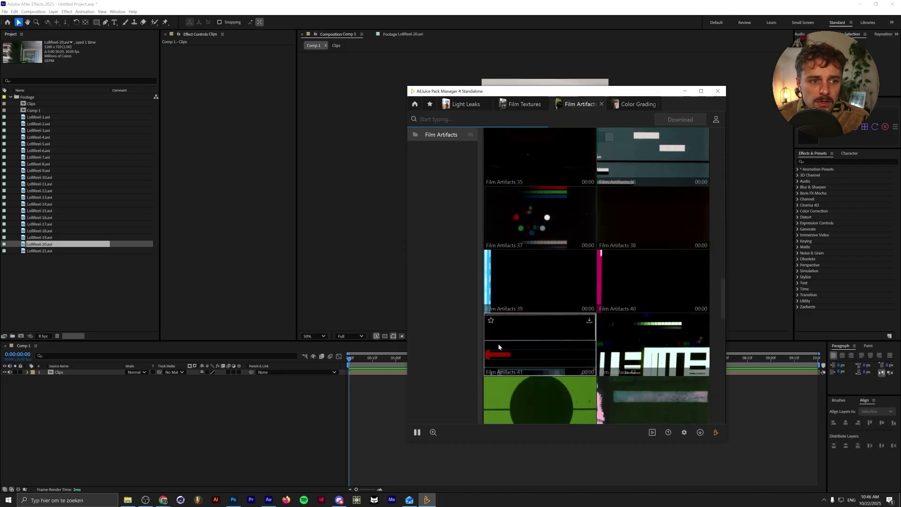
scroll(499, 347, down, 6)
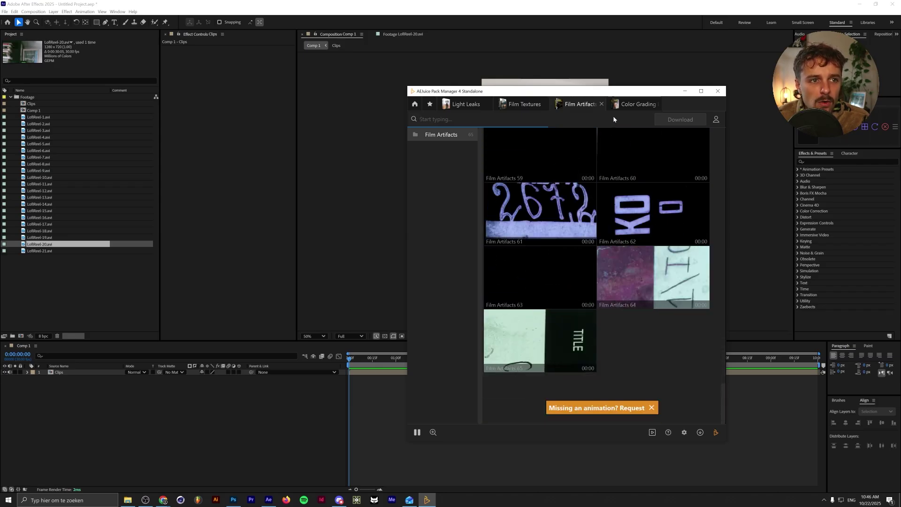
Step: Browse the Color Grading LUTs pack and download the Contrast Cold LUT
click(632, 109)
scroll(546, 309, down, 10)
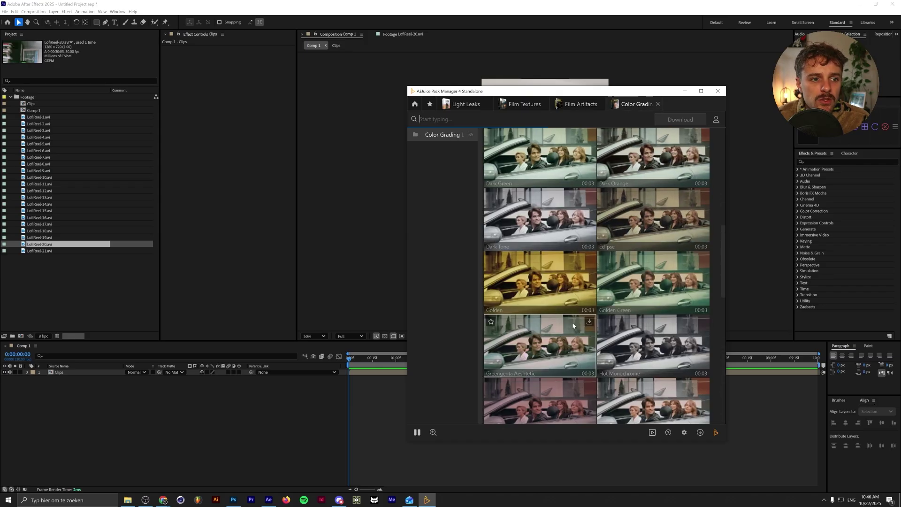
scroll(549, 324, up, 5)
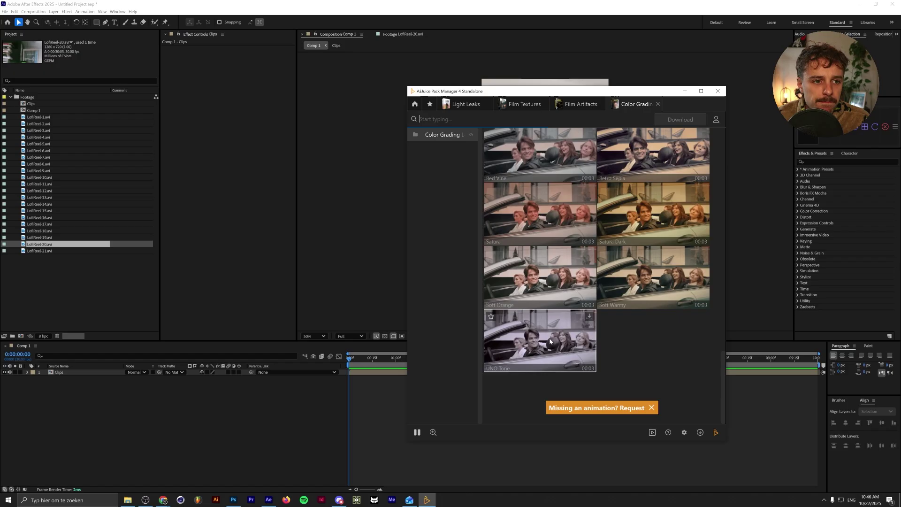
scroll(551, 336, up, 5)
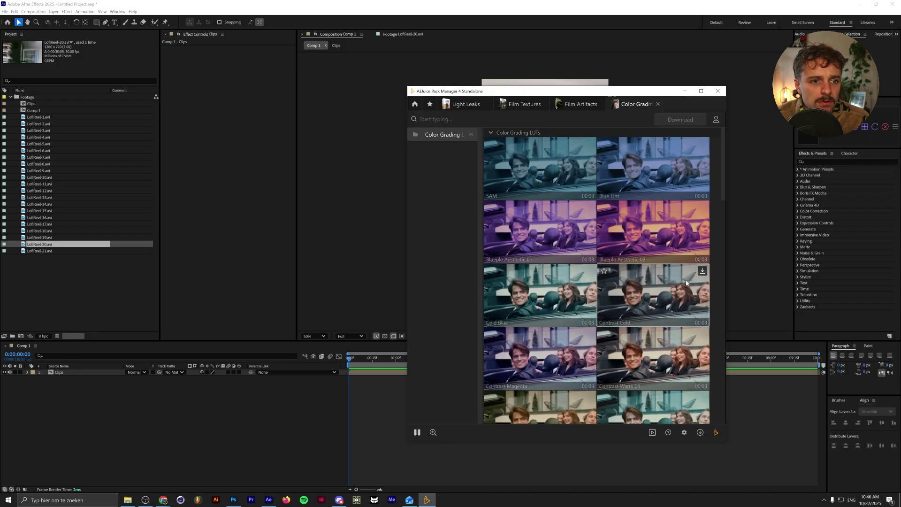
click(702, 272)
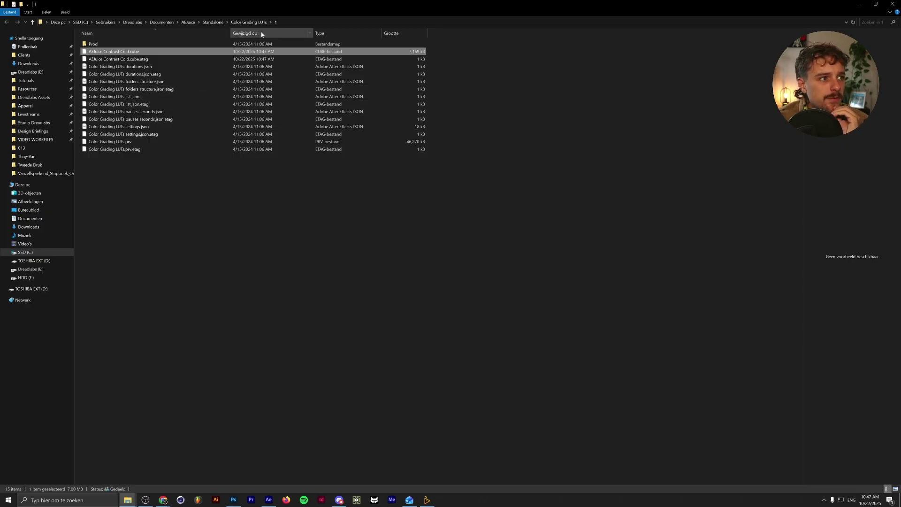
Step: Return to After Effects and add the Apply Color LUT effect to the Clips layer
key(super+Right)
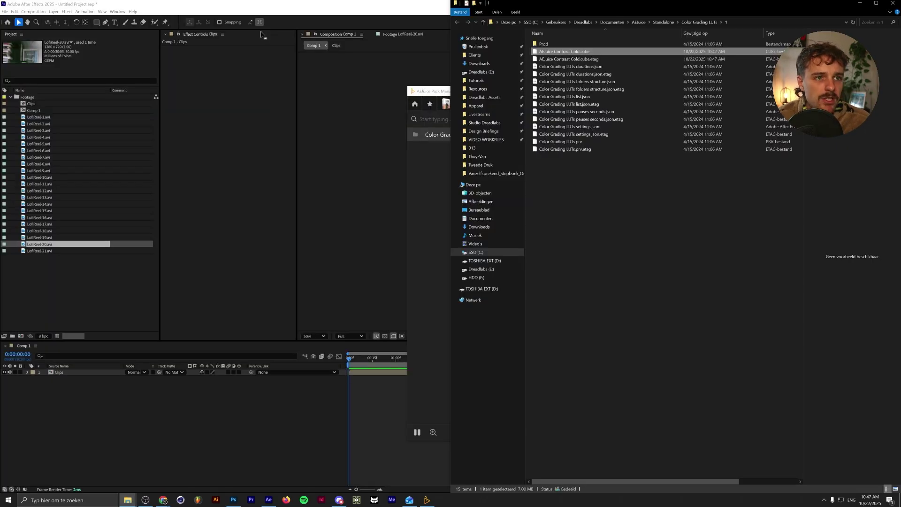
click(94, 446)
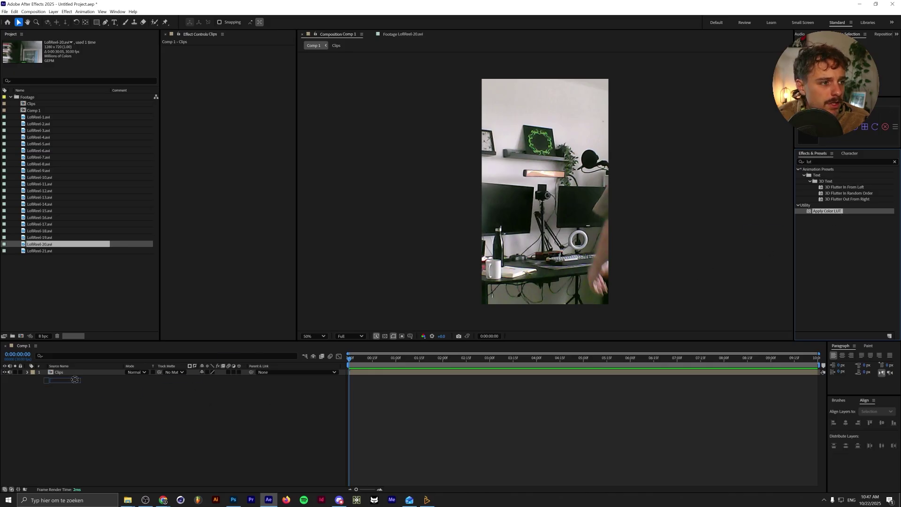
drag(74, 379, 73, 372)
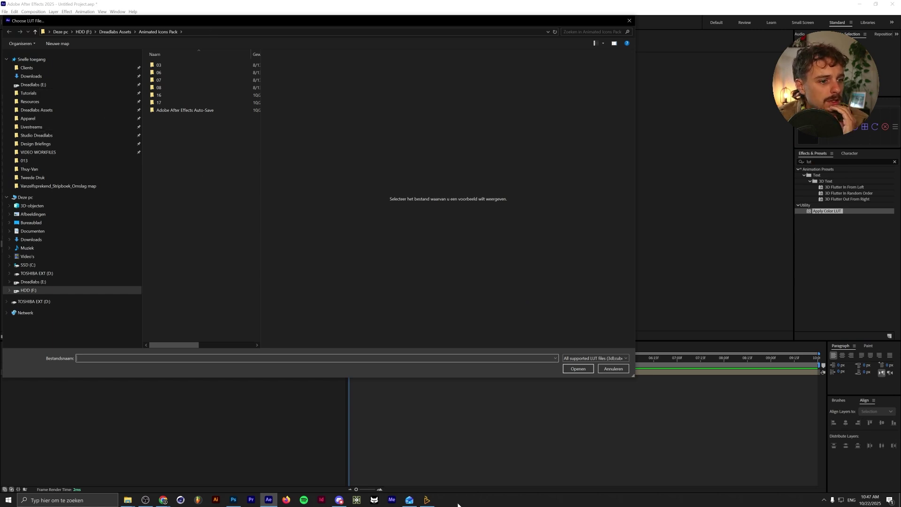
Step: Load AEJuice Contrast Cold.cube into the effect from AEJuice's downloaded Color Grading LUTs folder
click(427, 501)
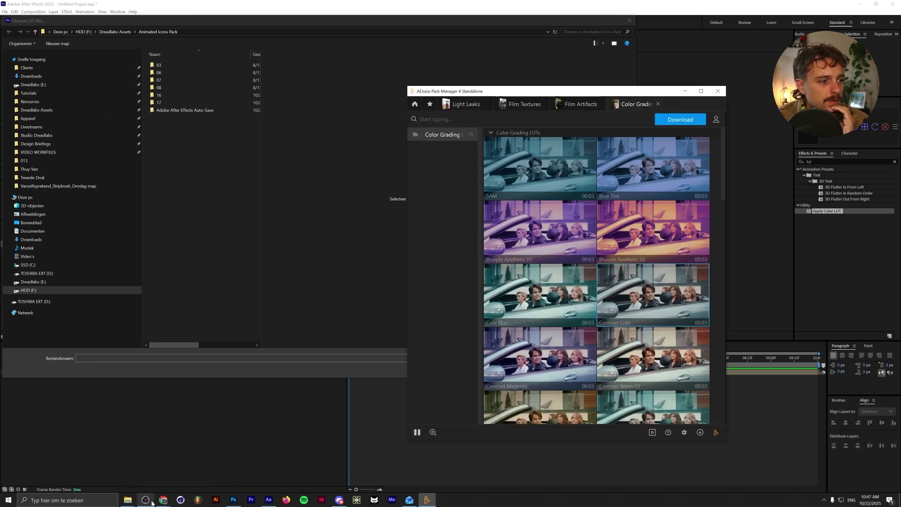
click(128, 462)
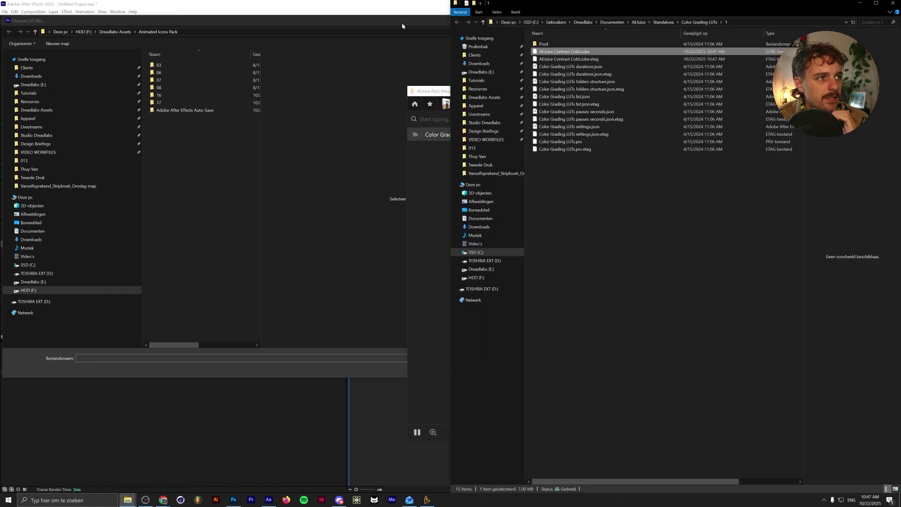
click(749, 21)
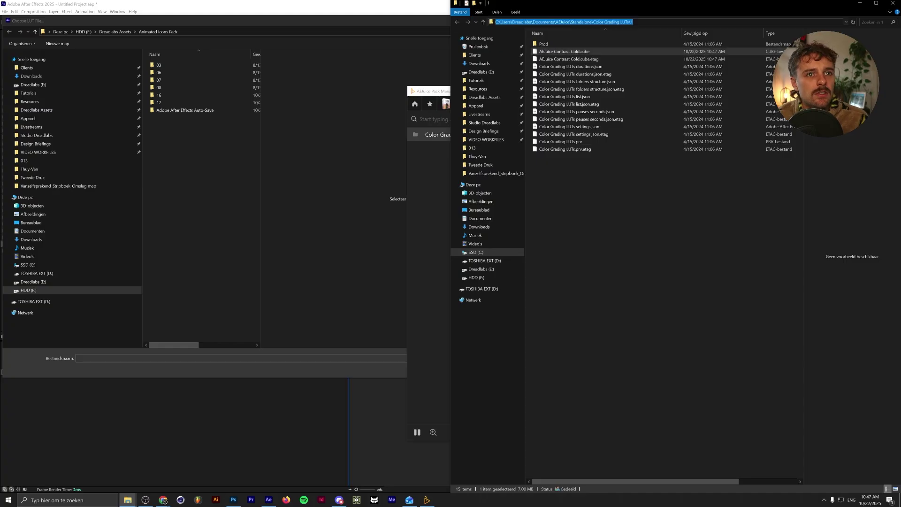
click(335, 31)
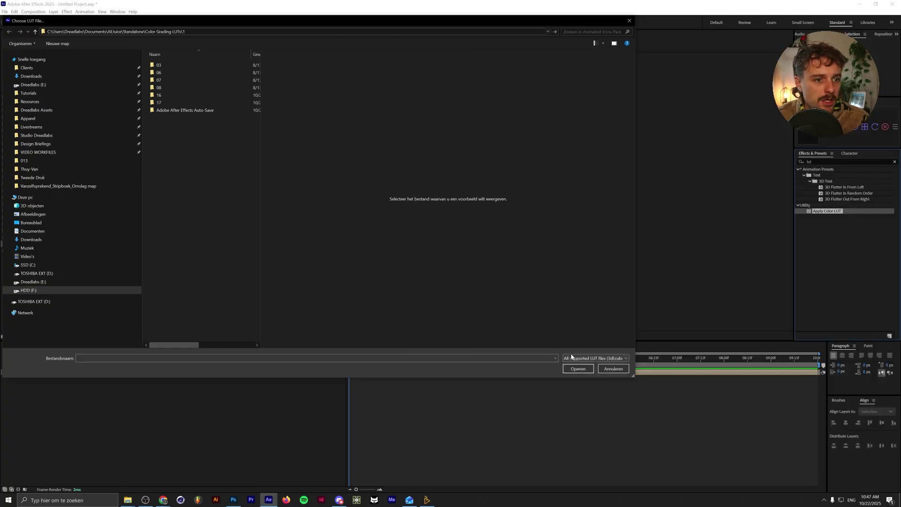
key(Return)
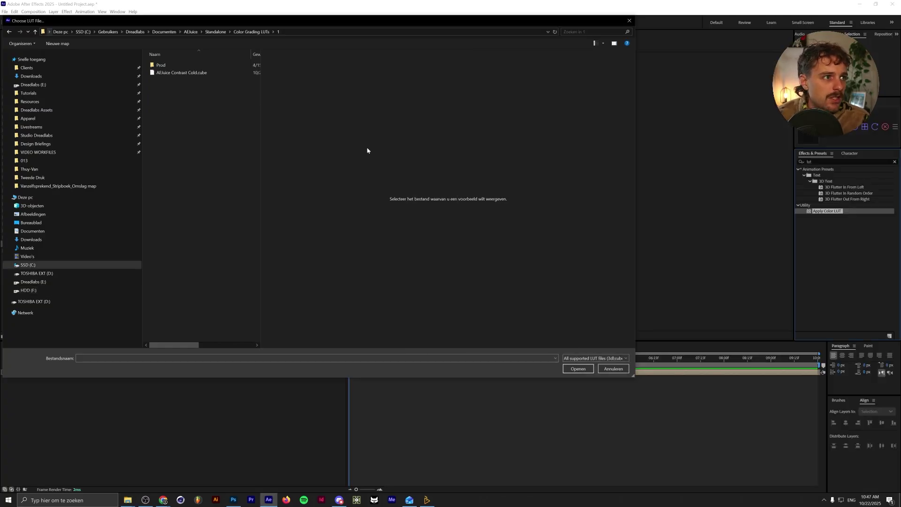
double_click(211, 73)
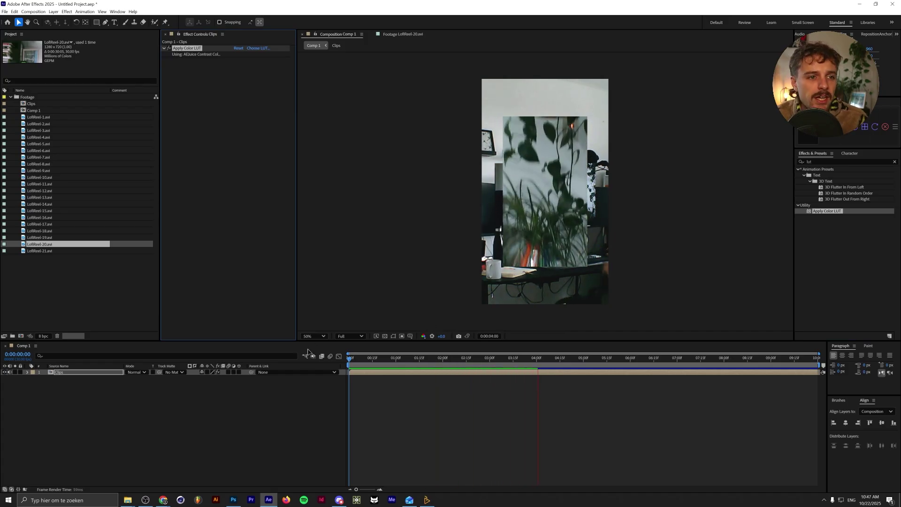
Step: Preview the graded footage and compare it with the Apply Color LUT effect turned off and on
key(space)
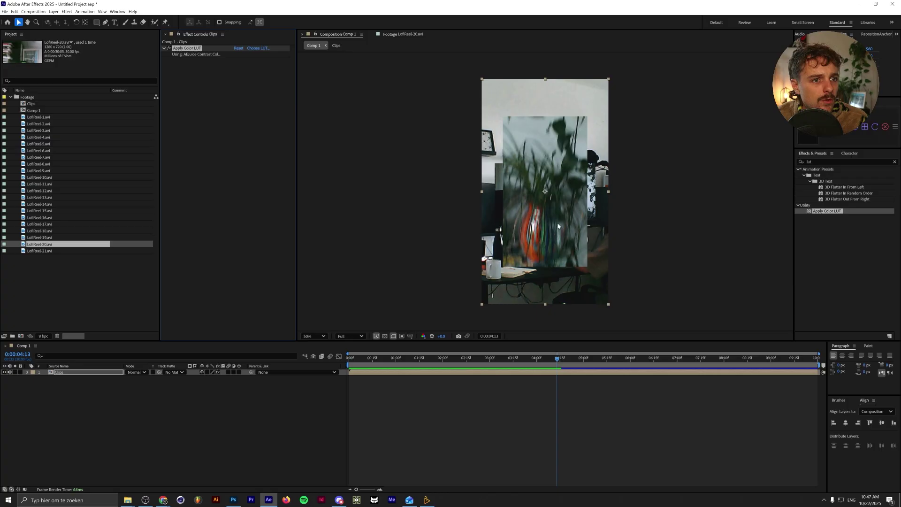
click(170, 48)
click(169, 49)
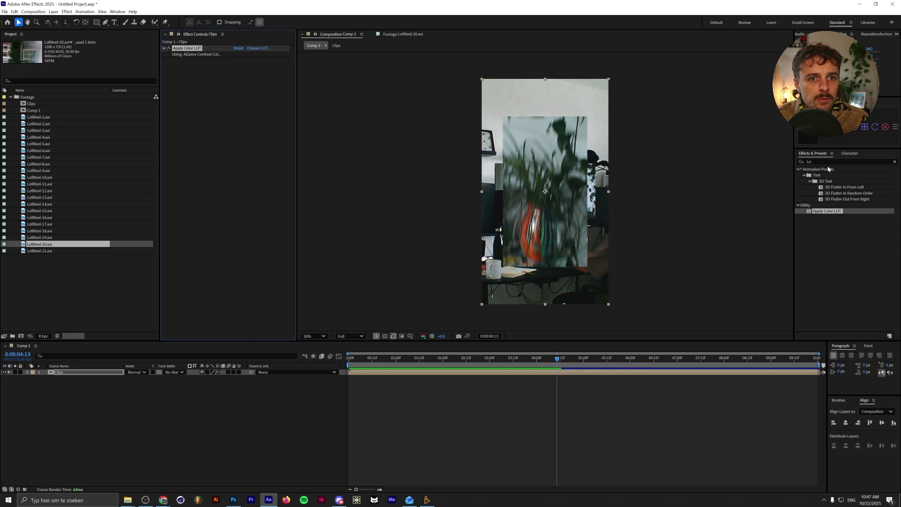
Step: Add a Curves effect above Apply Color LUT, raise the midtones of the RGB curve slightly, and preview the grade
key(ctrl+5)
text(curves)
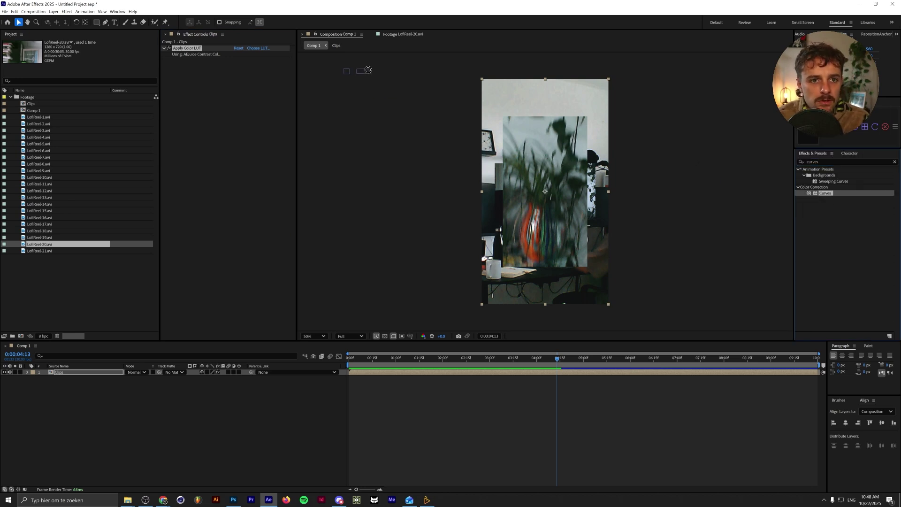
drag(186, 49, 188, 49)
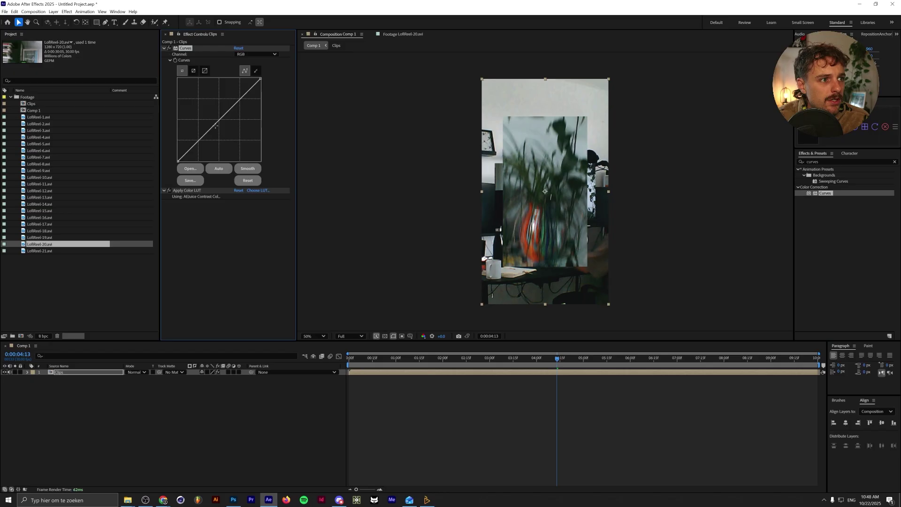
drag(217, 127, 216, 115)
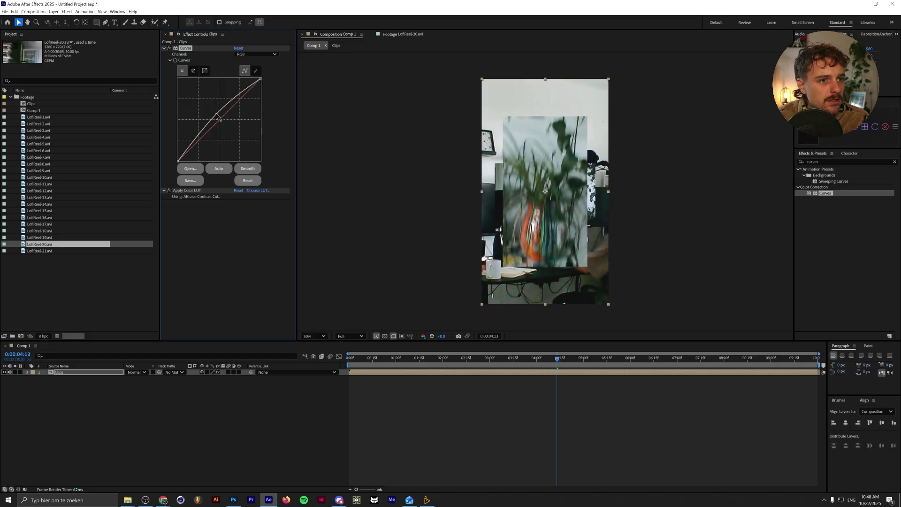
key(space)
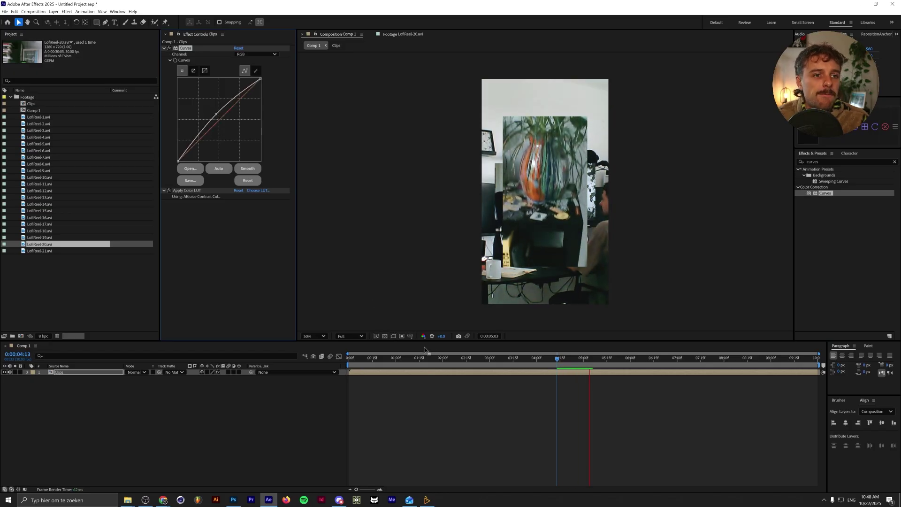
Step: Open the Clips composition and add Film Artifacts 56 from AEJuice Pack Manager as a layer at the start
key(KP_Enter)
drag(391, 360, 445, 370)
click(427, 500)
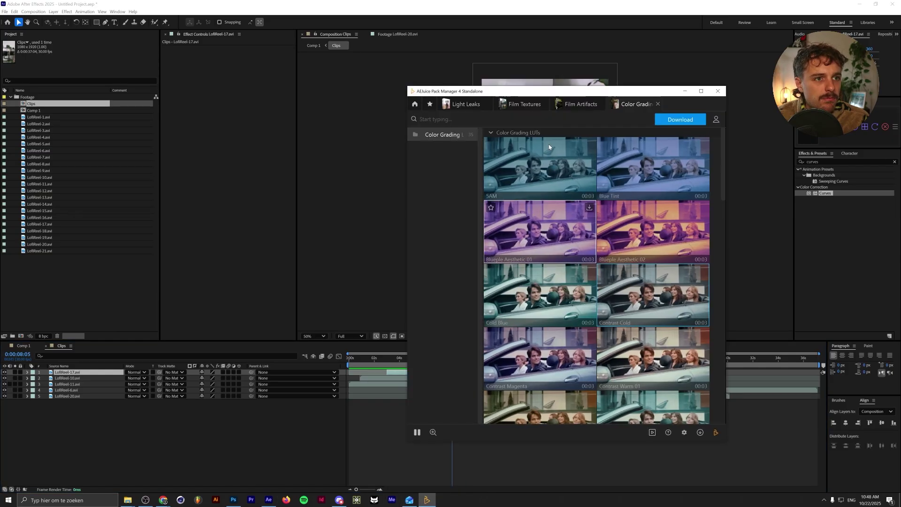
click(577, 104)
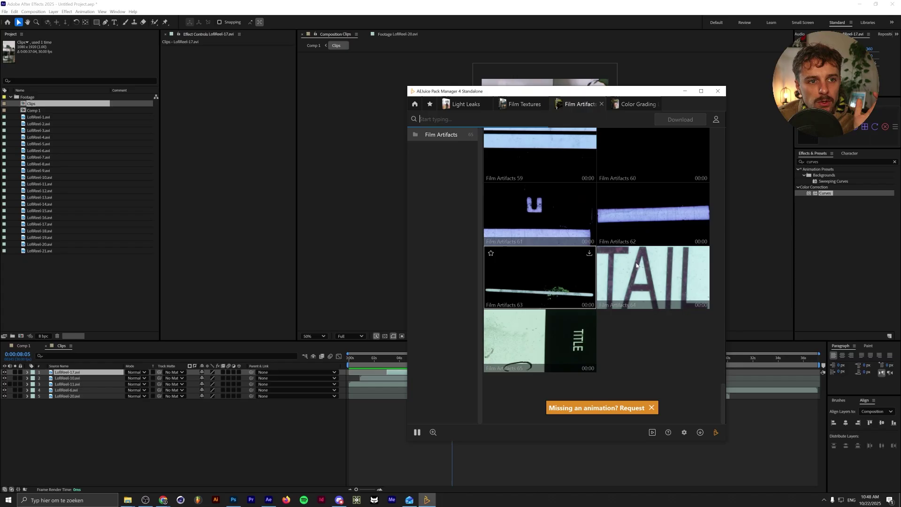
scroll(663, 281, up, 2)
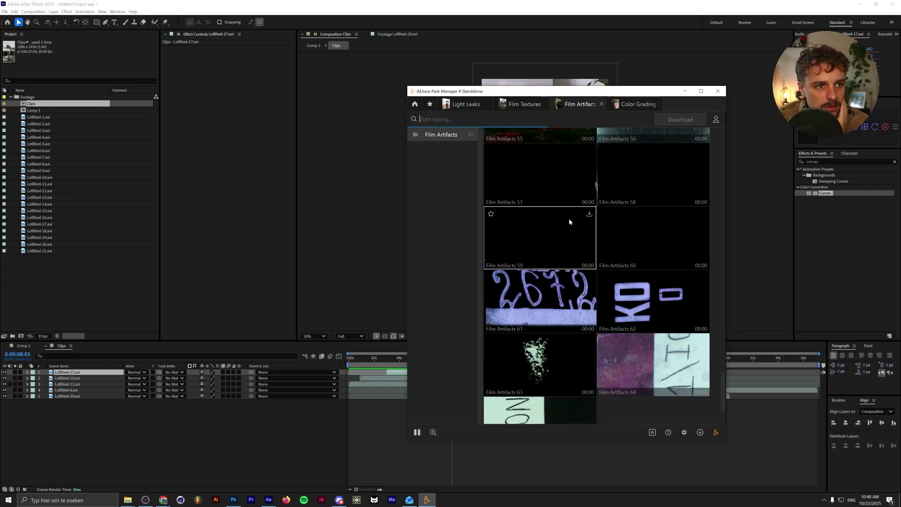
scroll(648, 249, up, 3)
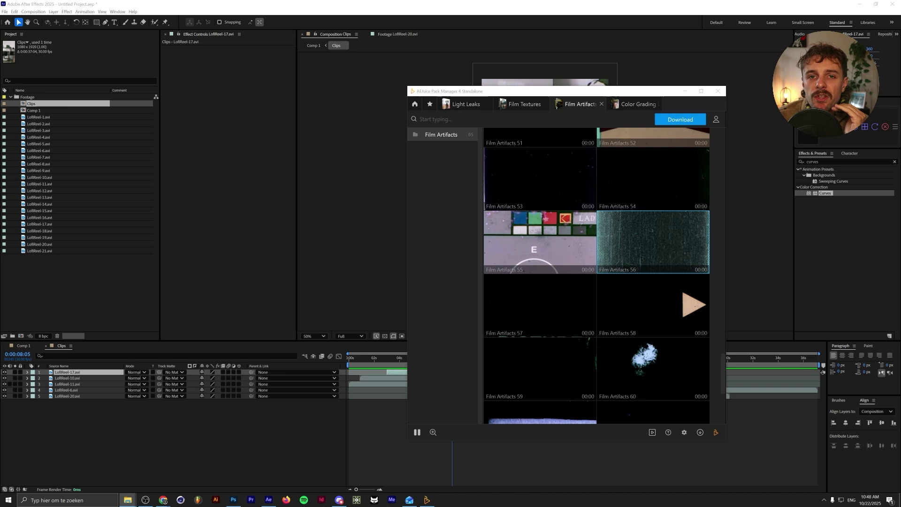
drag(652, 242, 222, 404)
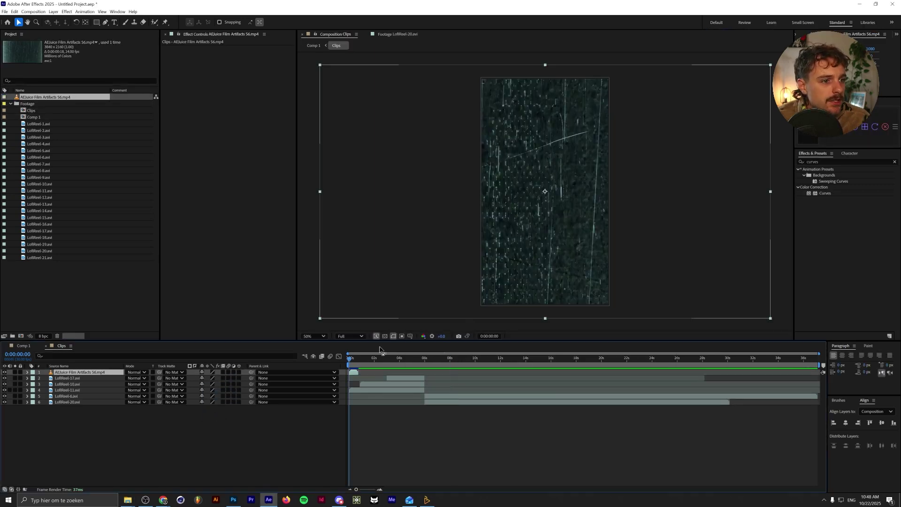
key(s)
drag(206, 380, 185, 374)
key(ctrl+z)
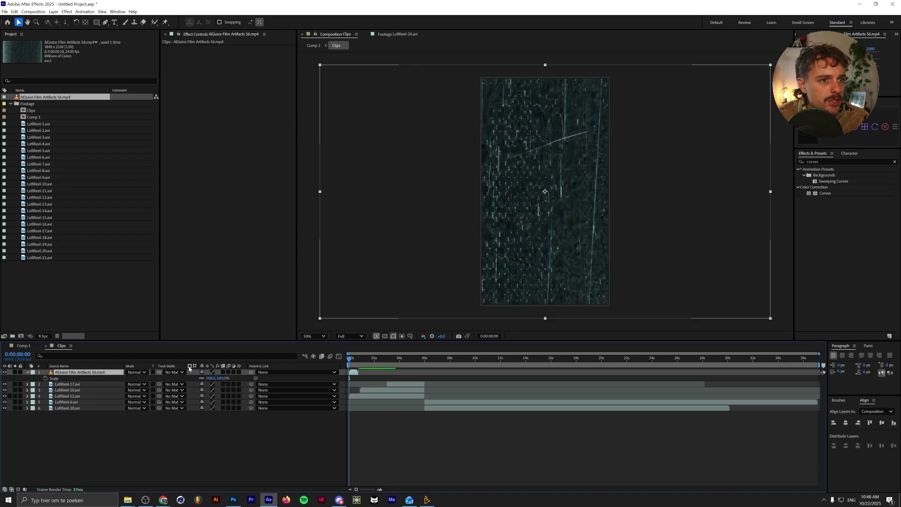
Step: Move the Film Artifacts 56 layer between LofiReel-10.avi and LofiReel-11.avi, hiding it temporarily to identify the background clip
click(5, 372)
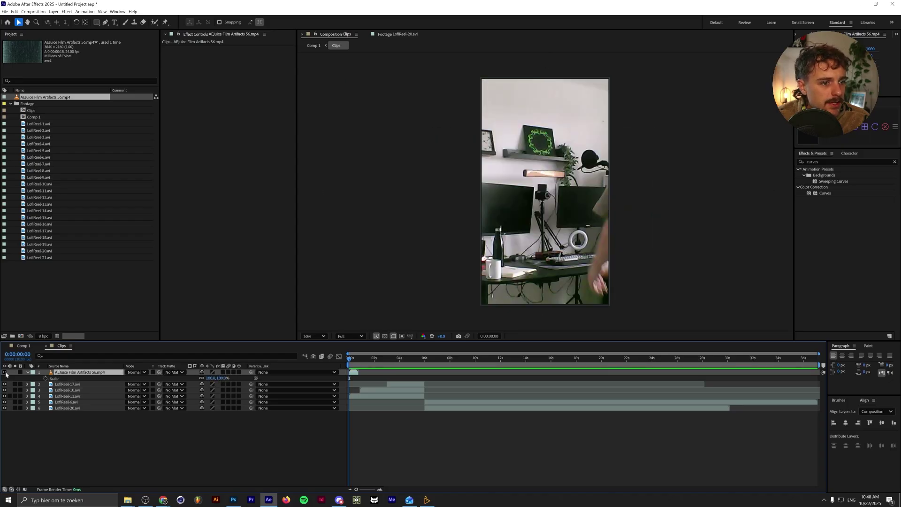
click(68, 398)
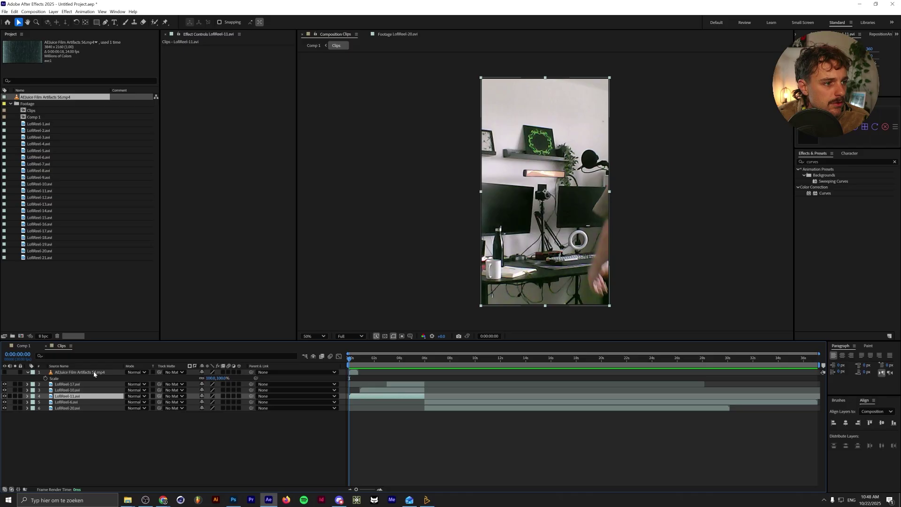
drag(94, 374, 90, 393)
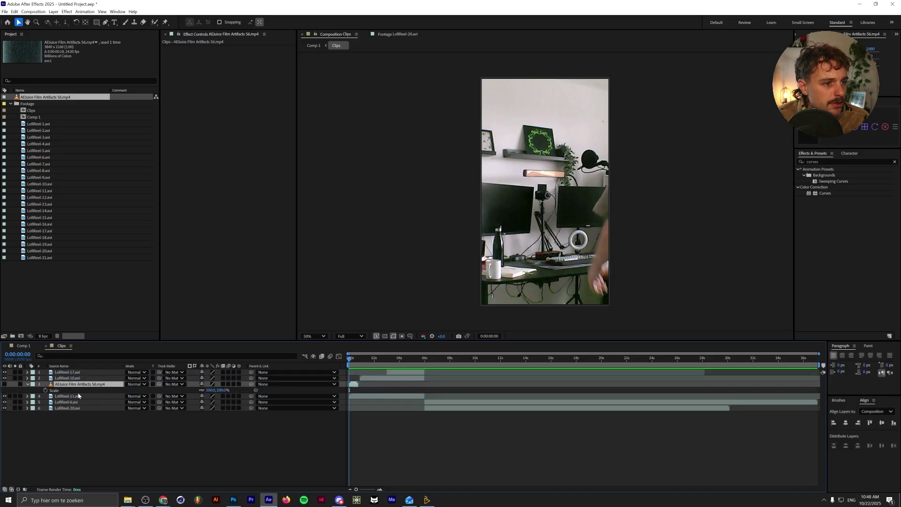
click(4, 384)
Step: Rotate the Film Artifacts 56 layer 90° and scale it to 51% so it fills the vertical frame
key(r)
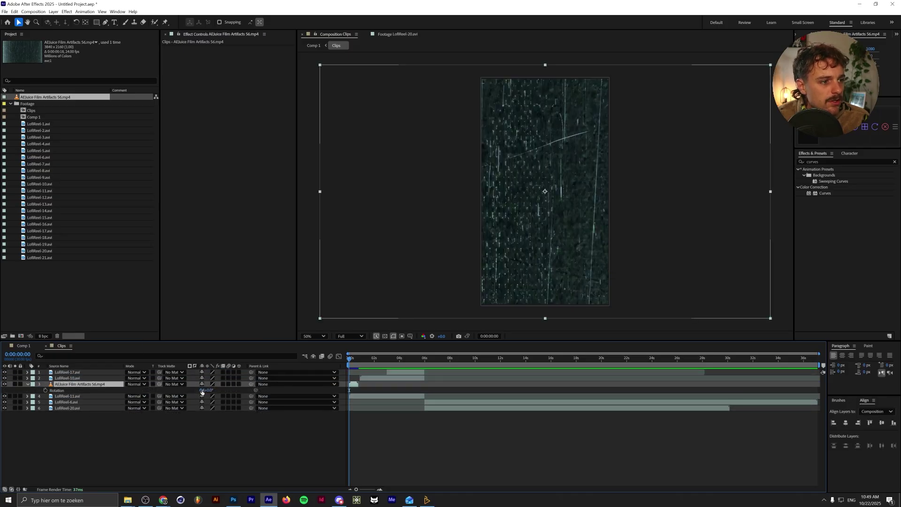
text(90)
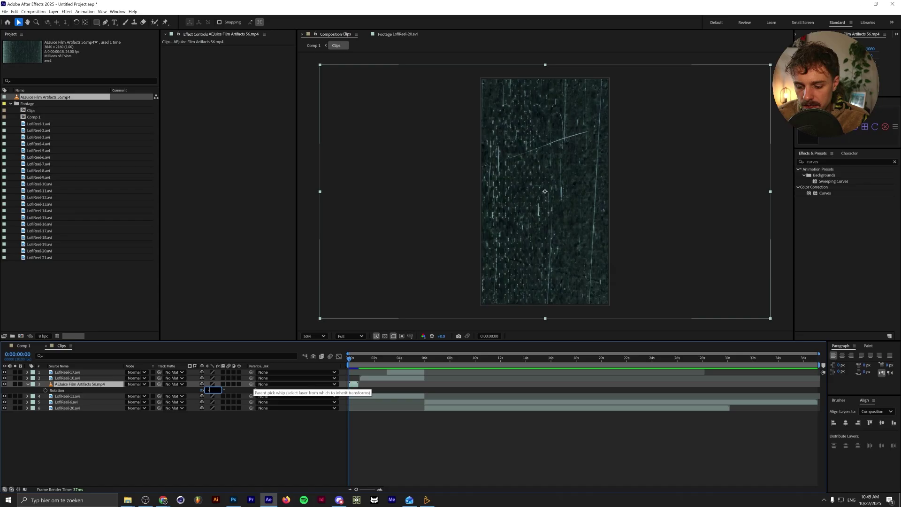
key(Return)
key(s)
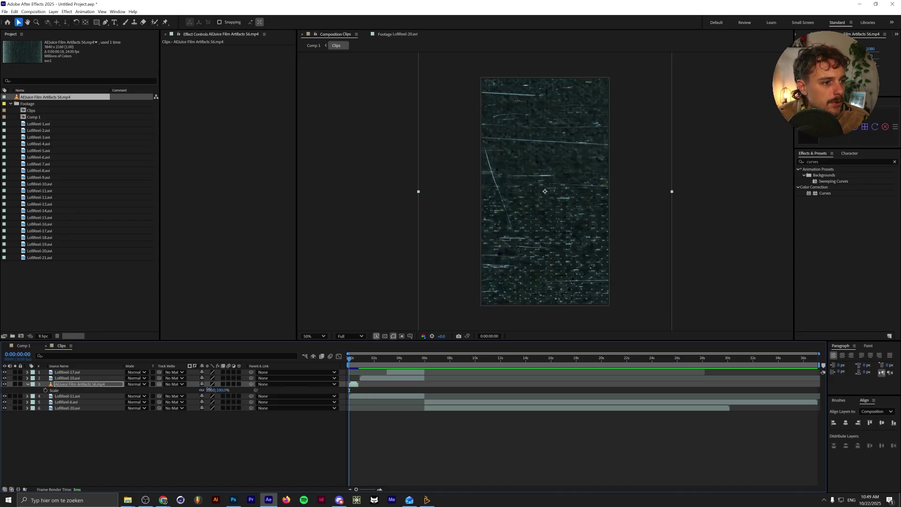
drag(209, 389, 191, 389)
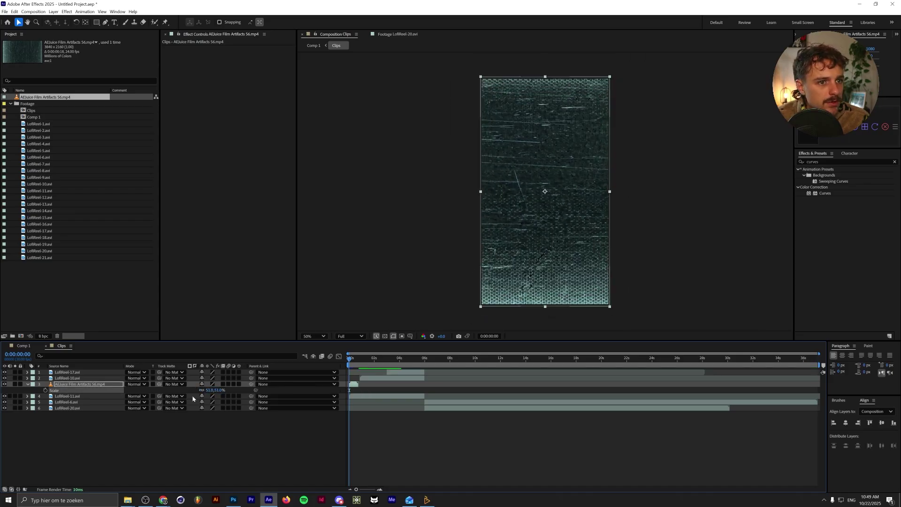
Step: Enable time remapping on the Film Artifacts 56 layer
right_click(67, 384)
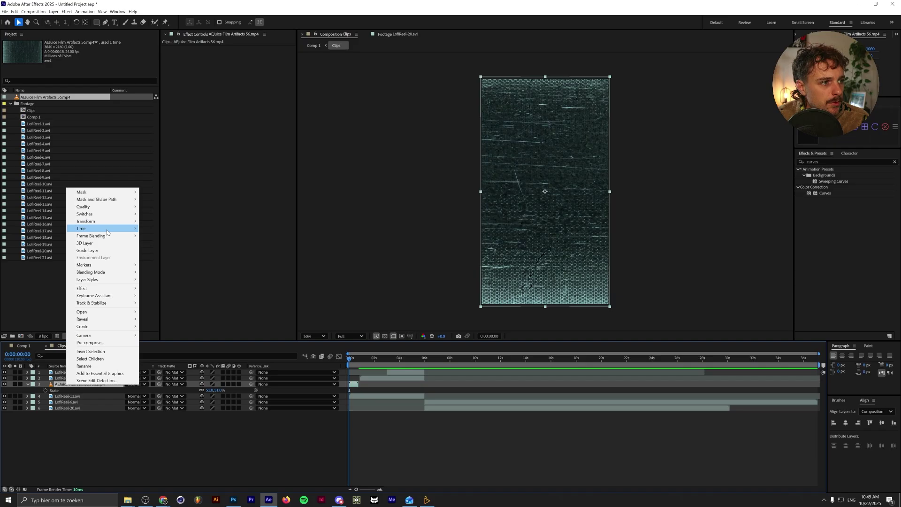
mouse_move(109, 229)
click(164, 229)
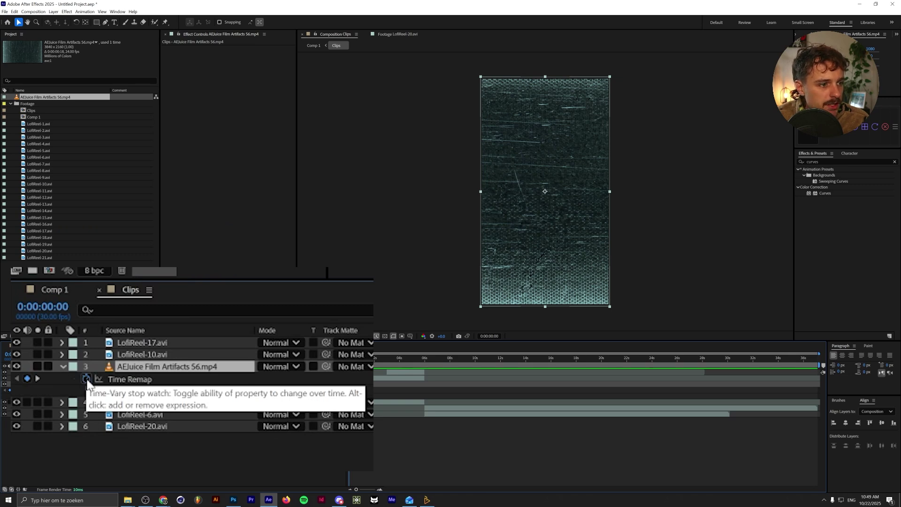
Step: Add a loopOut() expression to Time Remap, extend the film artifacts layer to the 6-second mark, and preview the loop
alt+click(87, 379)
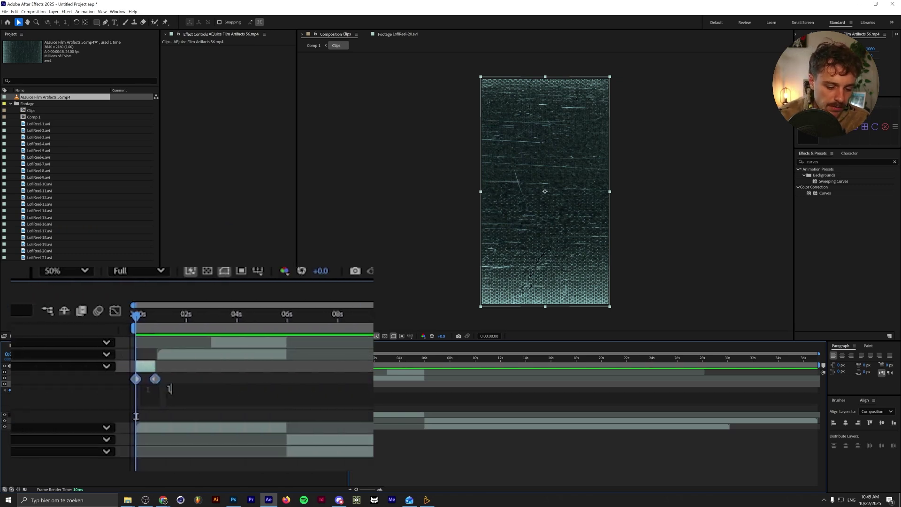
text(loopou)
key(BackSpace)
key(BackSpace)
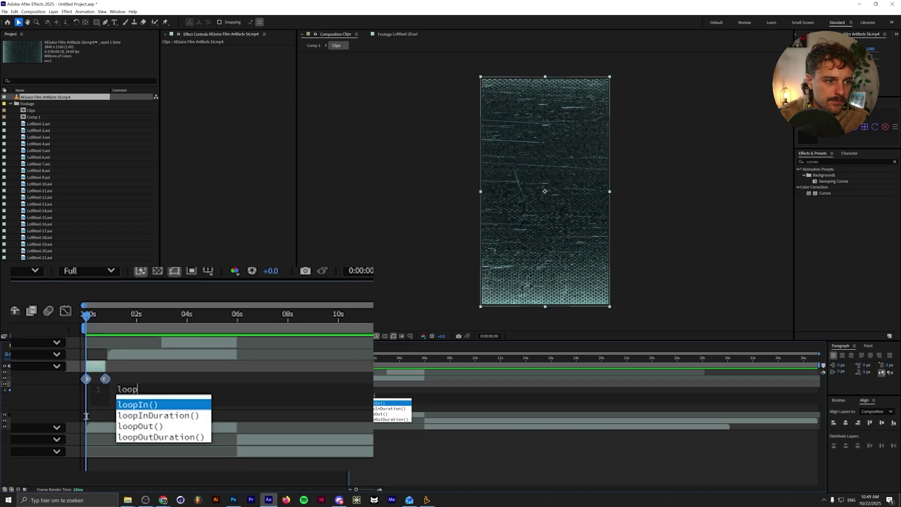
key(Down)
key(Down)
key(Return)
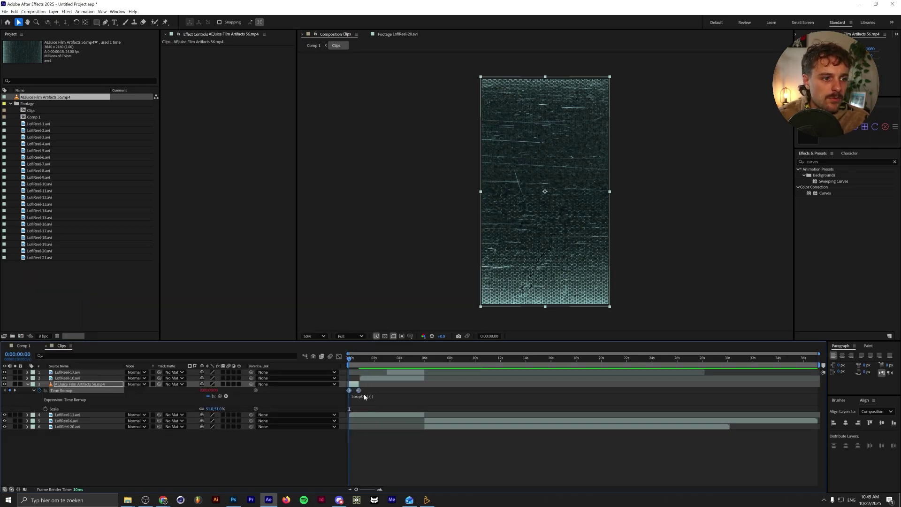
drag(360, 384, 442, 389)
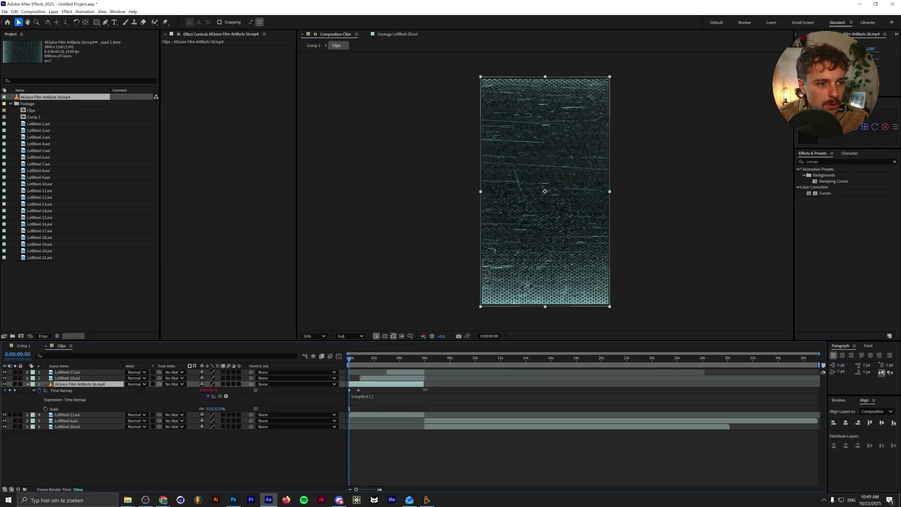
key(space)
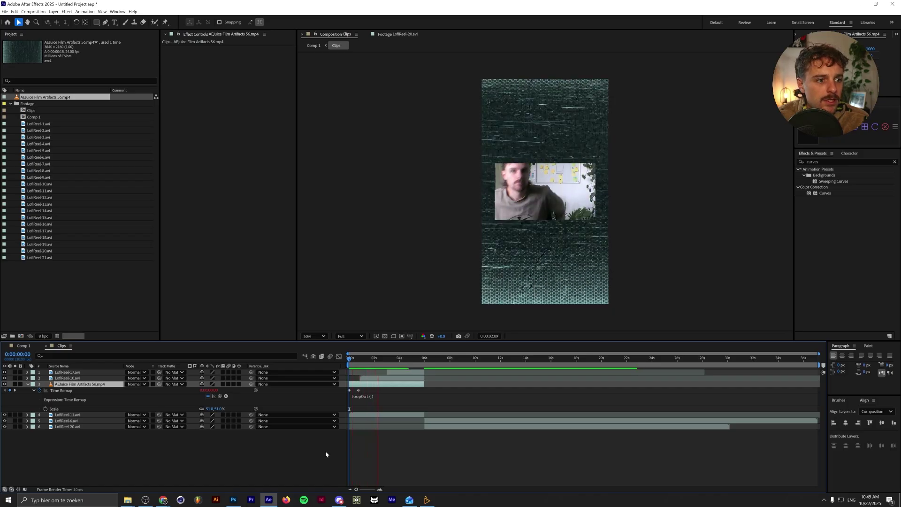
Step: Cycle the Film Artifacts 56 layer through the blend modes and try Soft Light
key(space)
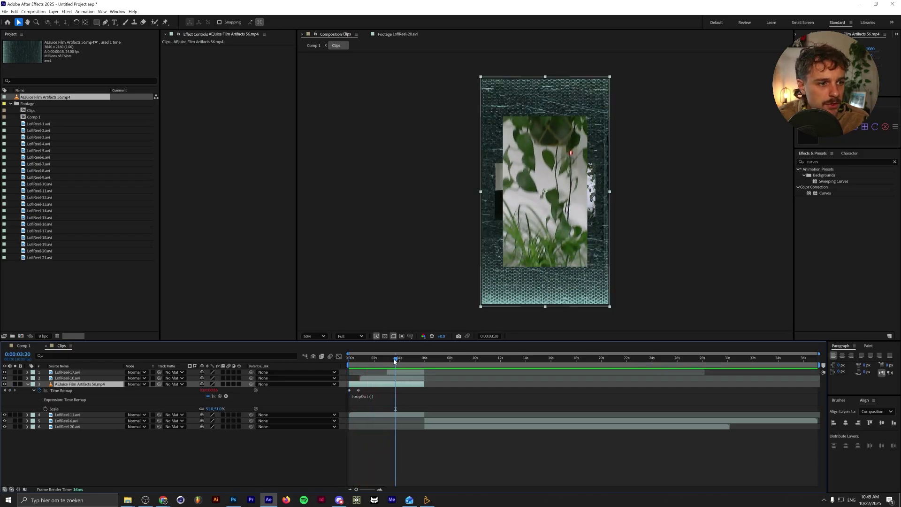
key(Home)
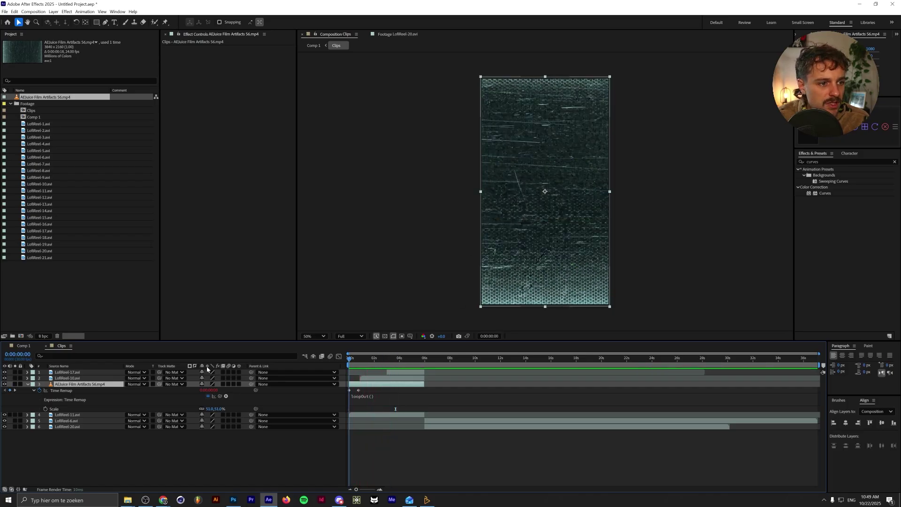
click(143, 385)
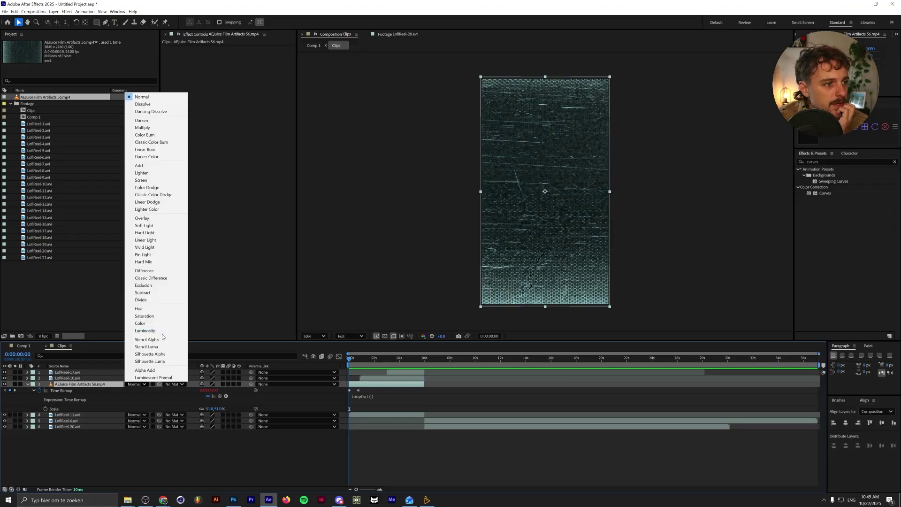
click(113, 387)
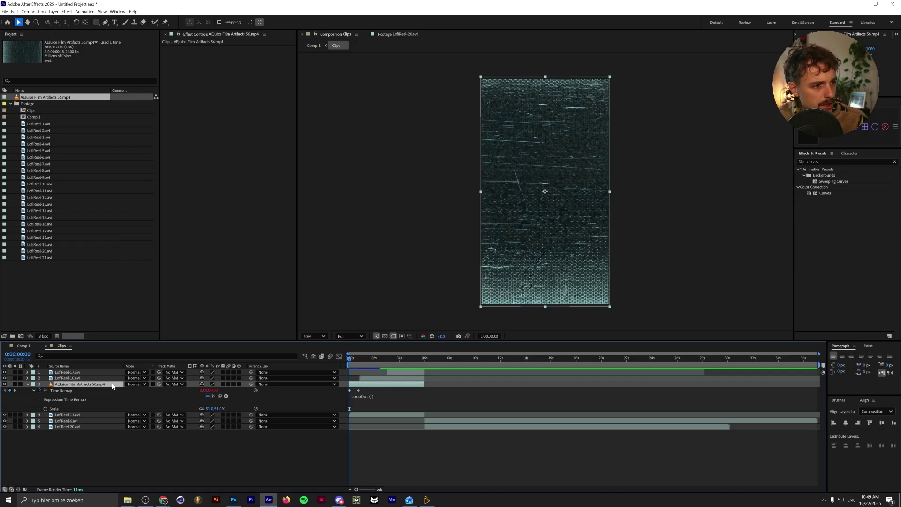
key(shift+plus)
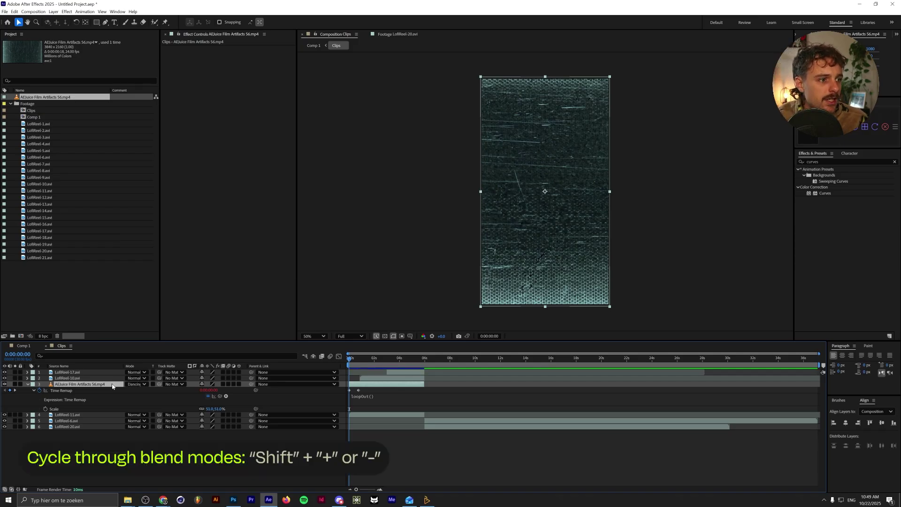
key(shift+plus)
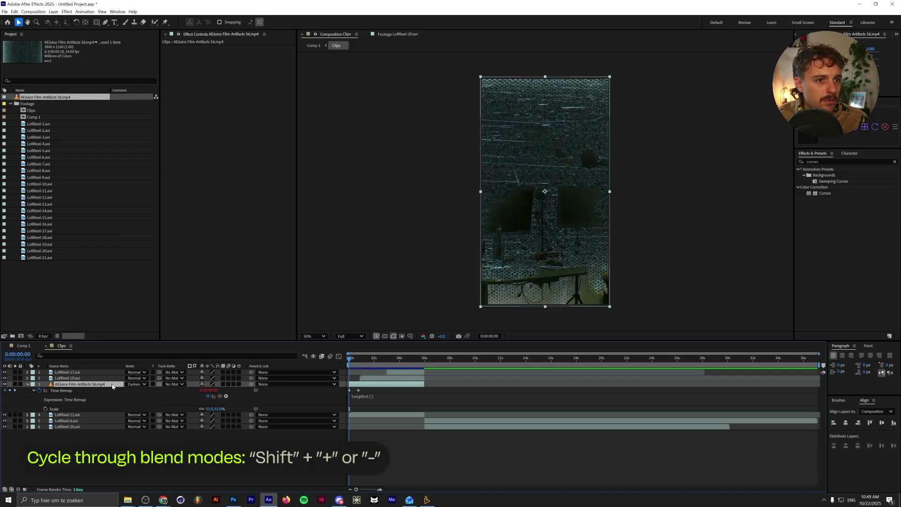
key(shift+plus)
key(shift+plus)
key(shift+plus)
key(shift+plus)
key(shift+plus)
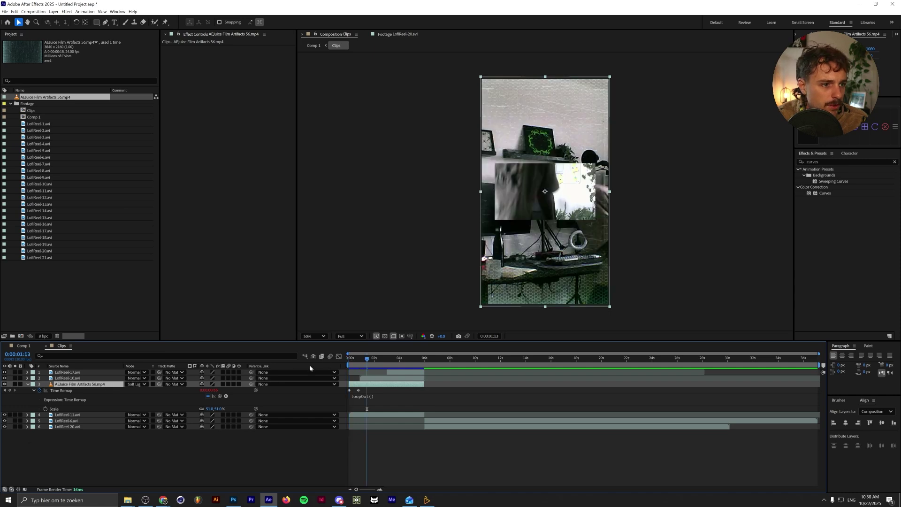
Step: Hide the LofiReel-17.avi and LofiReel-10.avi layers, end the work area at about 6 seconds, and preview from the start
drag(357, 359, 2, 415)
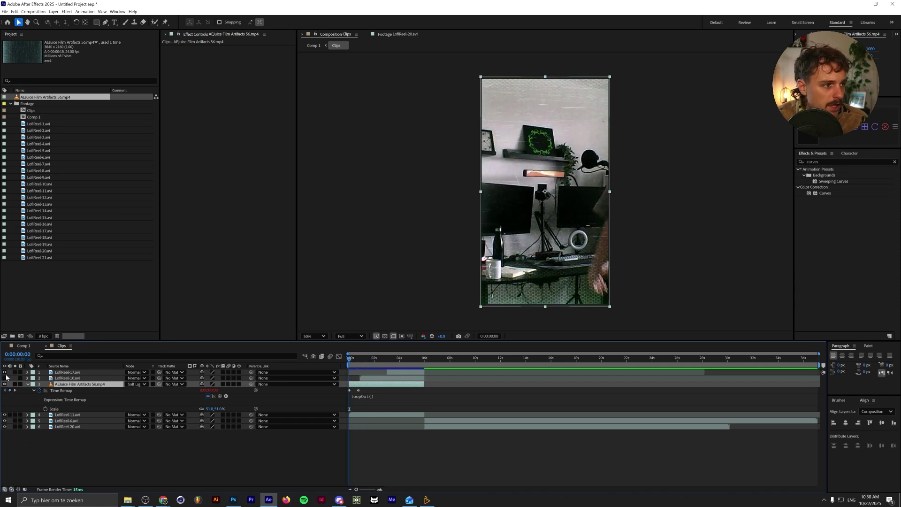
key(o)
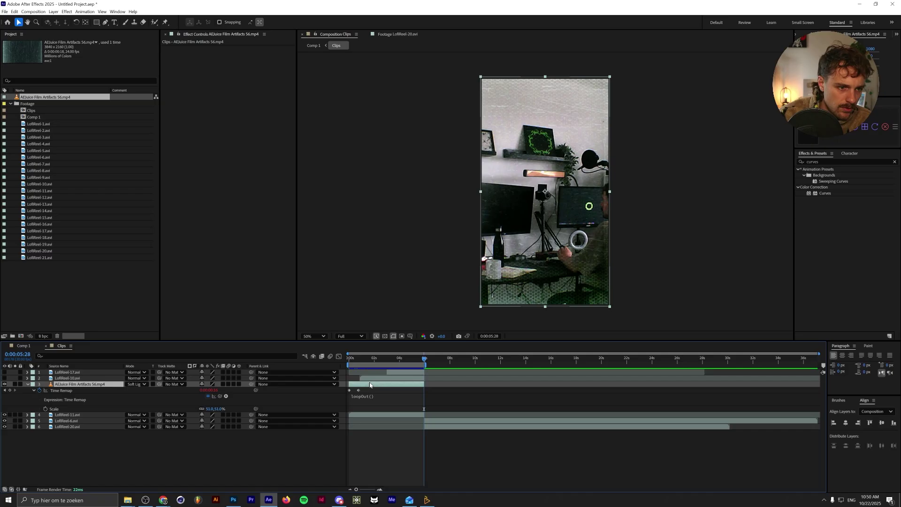
key(Home)
key(space)
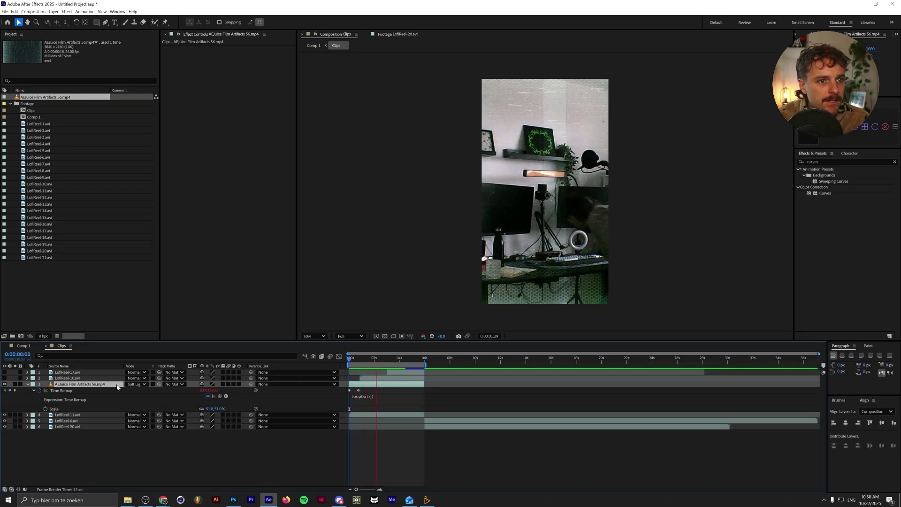
Step: Cycle the Film Artifacts 56 layer's blend mode further to Difference and return to the first frame
key(shift+equal)
key(shift+equal)
key(shift+equal)
key(shift+equal)
key(shift+equal)
key(shift+equal)
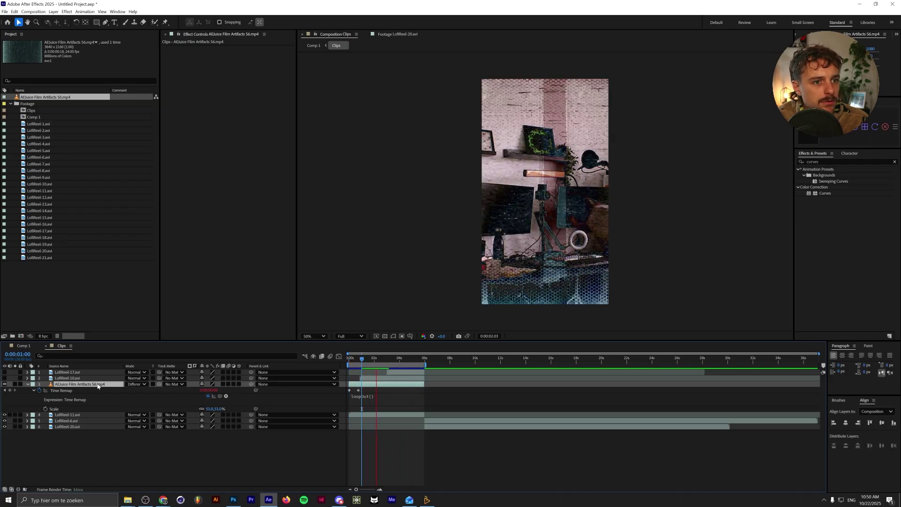
key(space)
click(351, 361)
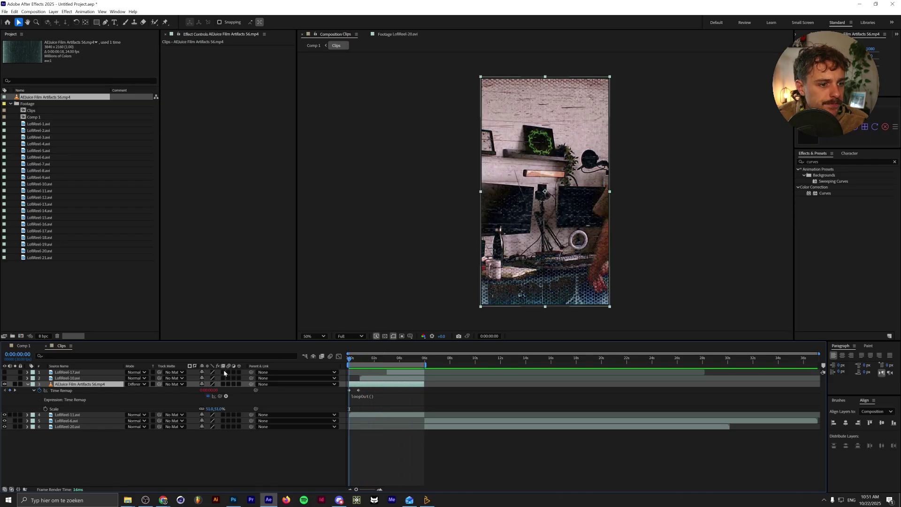
Step: Find Film Artifacts 27 in AEJuice Pack Manager and add it as a layer to the Clips composition
click(427, 500)
scroll(556, 287, up, 5)
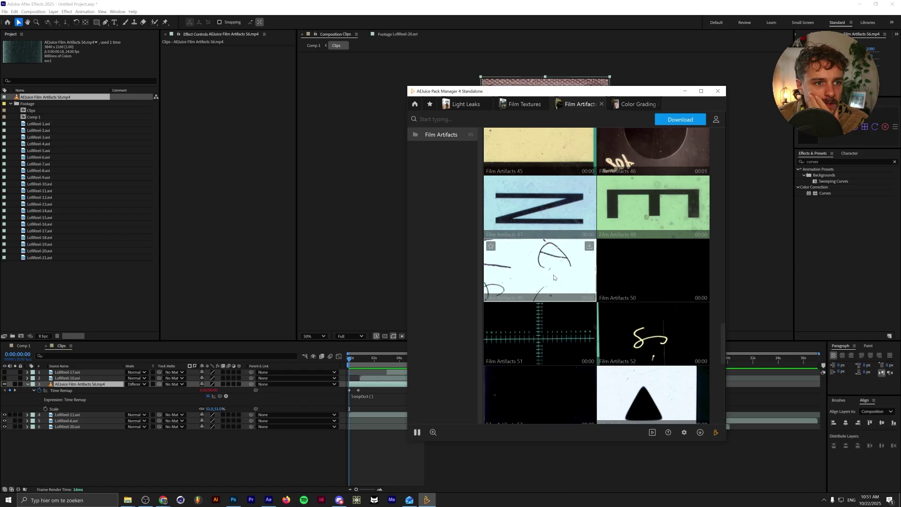
scroll(556, 254, up, 10)
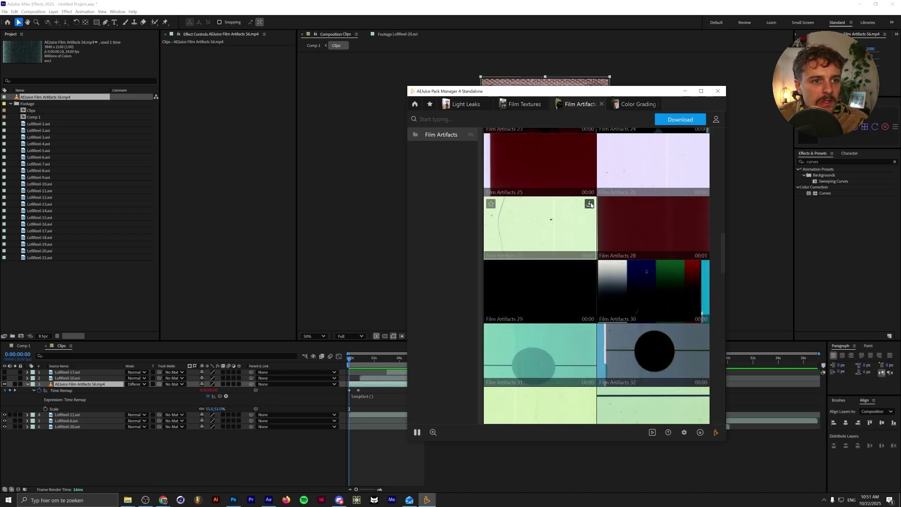
drag(567, 229, 172, 460)
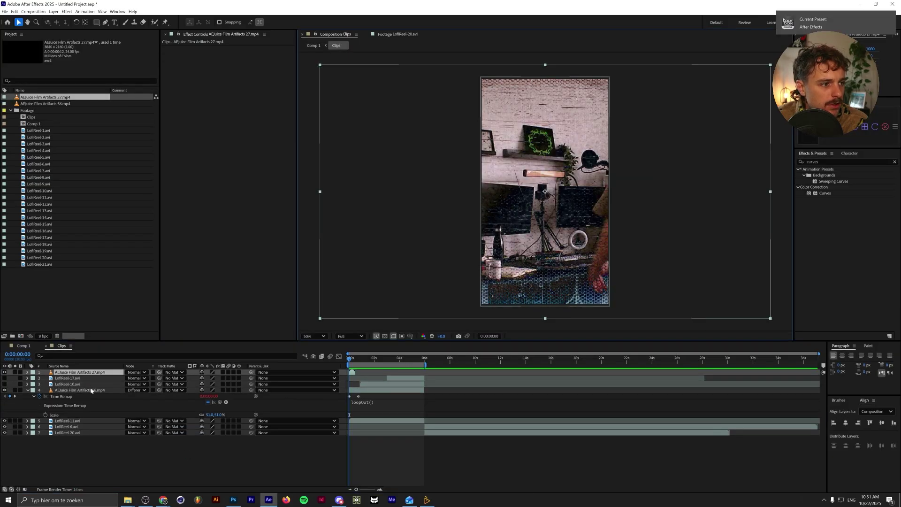
Step: Copy the looping Time Remap from Film Artifacts 56 to the Film Artifacts 27 layer and extend it to about 6 seconds
click(68, 396)
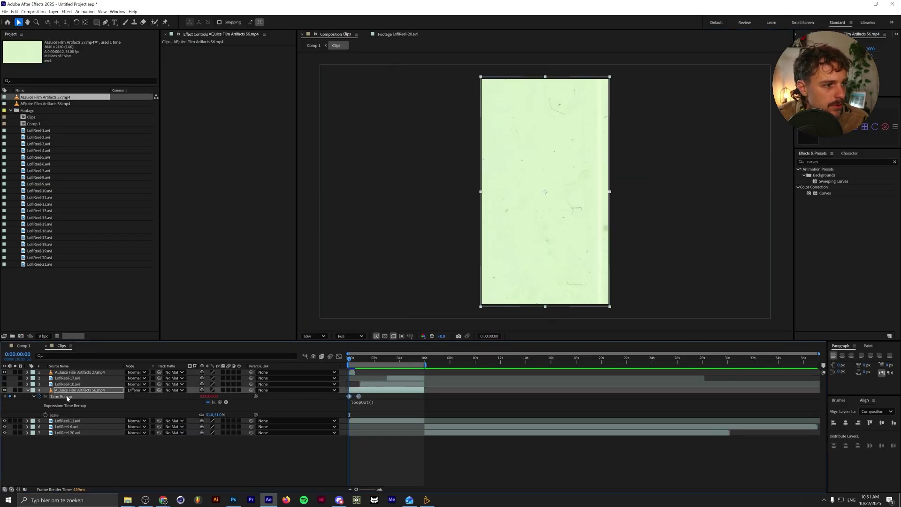
click(76, 371)
key(ctrl+v)
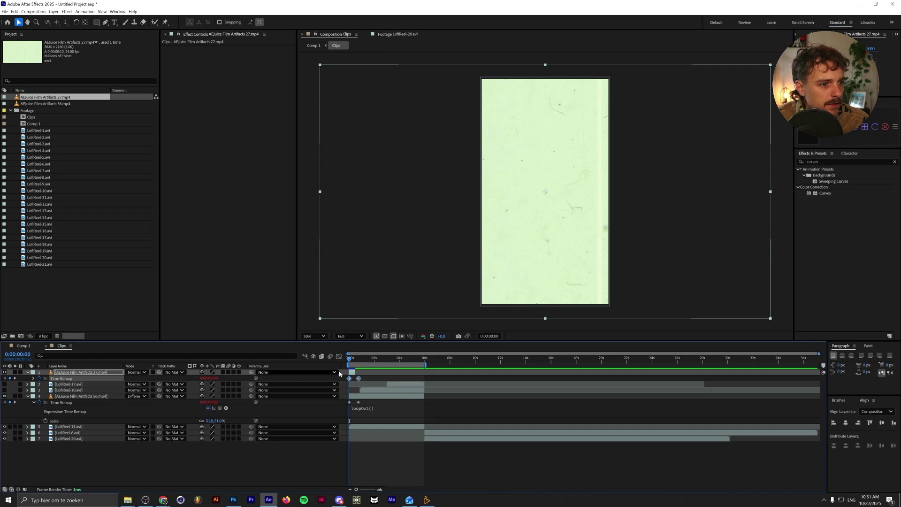
drag(354, 371, 431, 366)
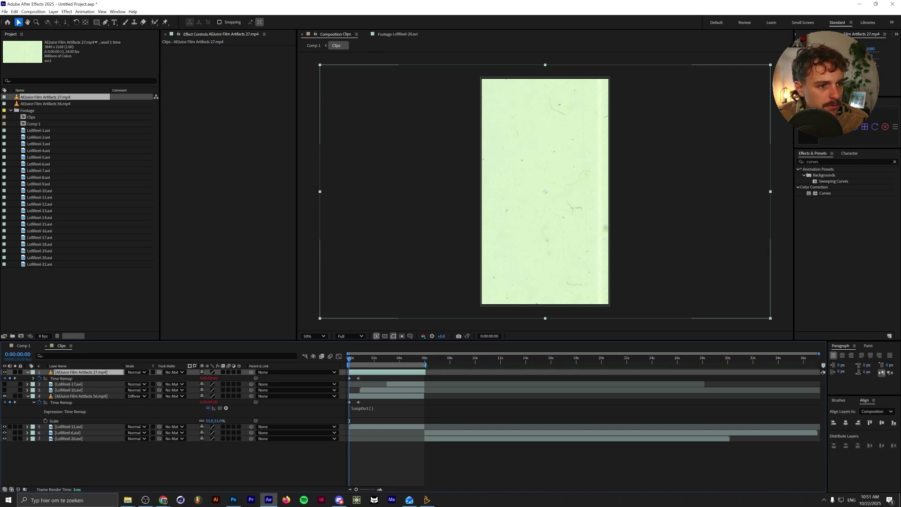
Step: Start Film Artifacts 27 at 0:00:00:26 with LofiReel-10.avi, trim its end to 6 seconds, and place it beneath LofiReel-17.avi
key(space)
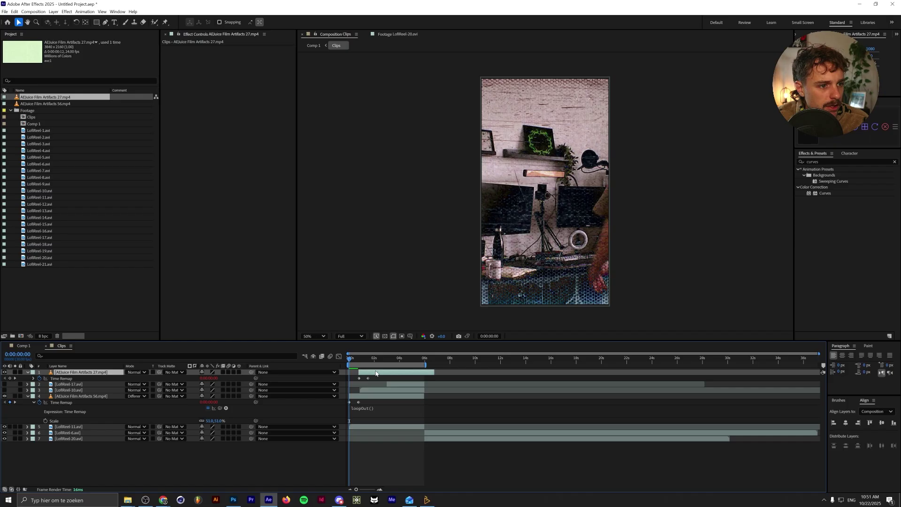
key(space)
scroll(358, 392, up, 3)
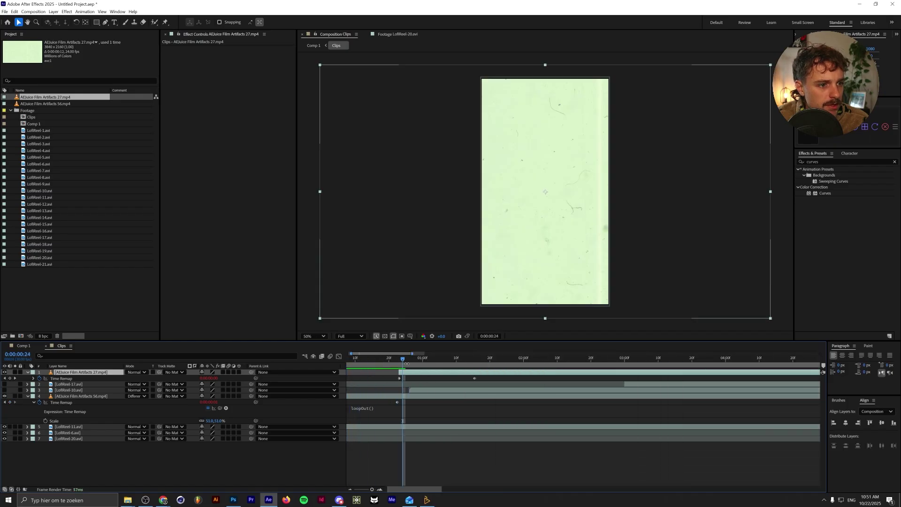
click(410, 362)
drag(407, 372, 419, 374)
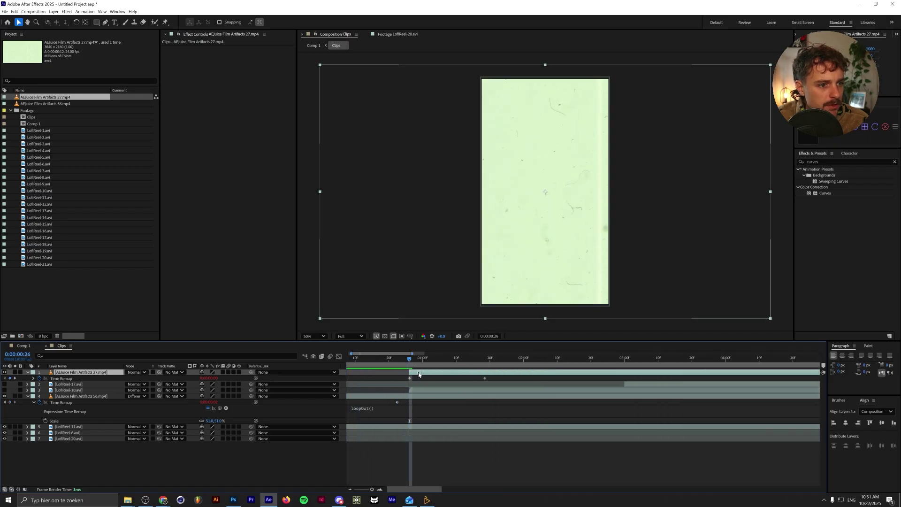
scroll(550, 383, down, 3)
drag(697, 370, 665, 370)
key(ctrl+bracketleft)
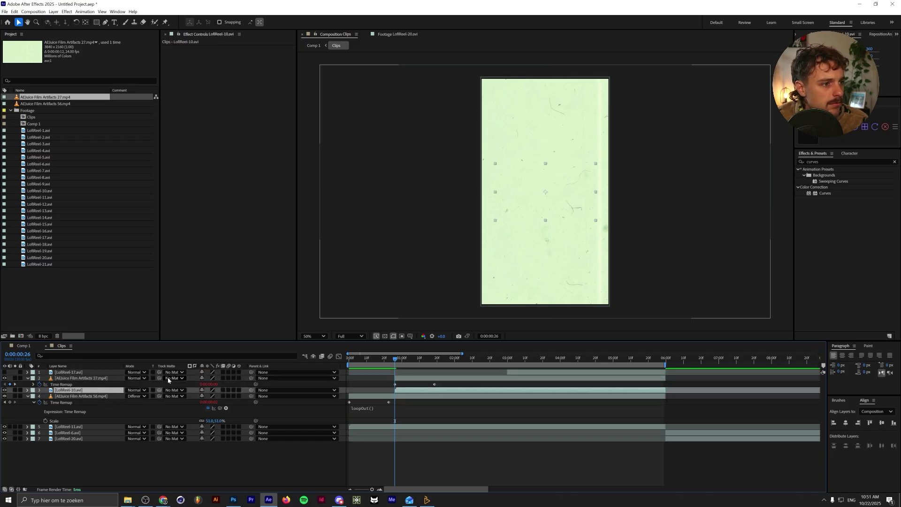
Step: Set LofiReel-10.avi as the track matte of the Film Artifacts 27 layer, keeping the LofiReel-10.avi layer visible
click(89, 391)
click(98, 379)
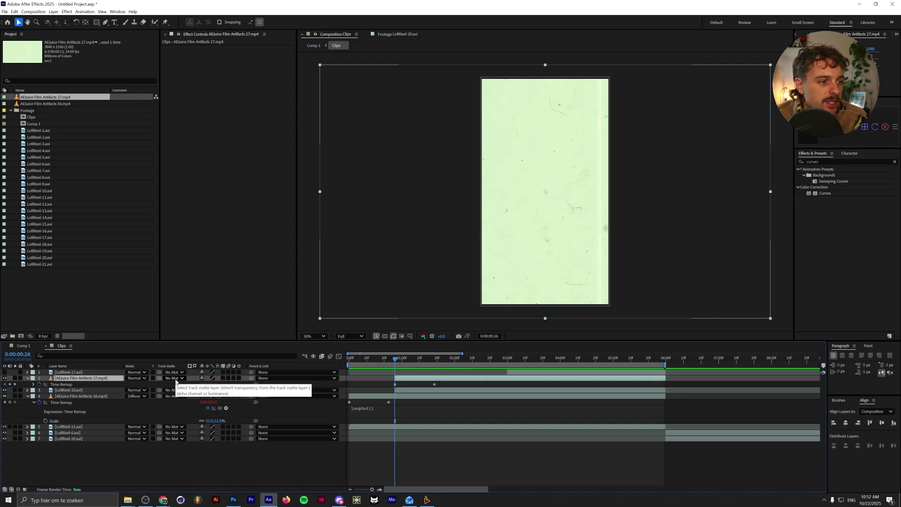
click(174, 379)
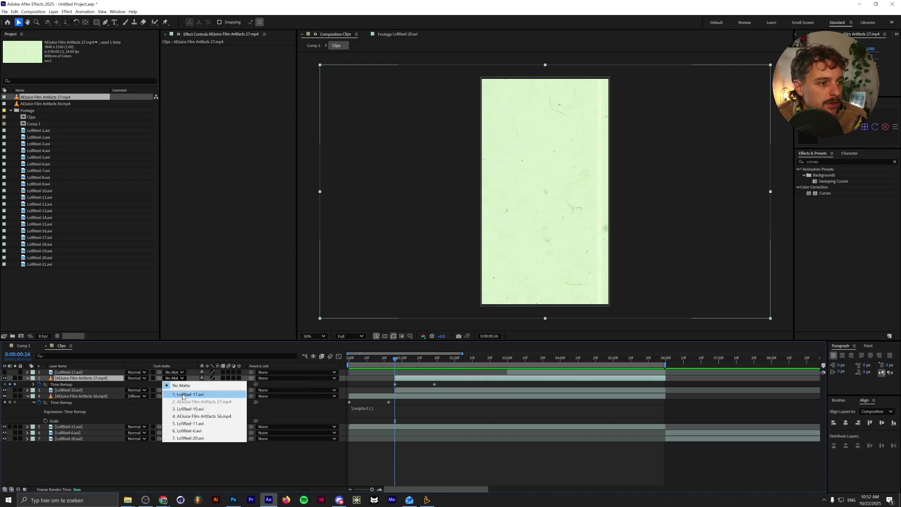
click(198, 409)
right_click(159, 366)
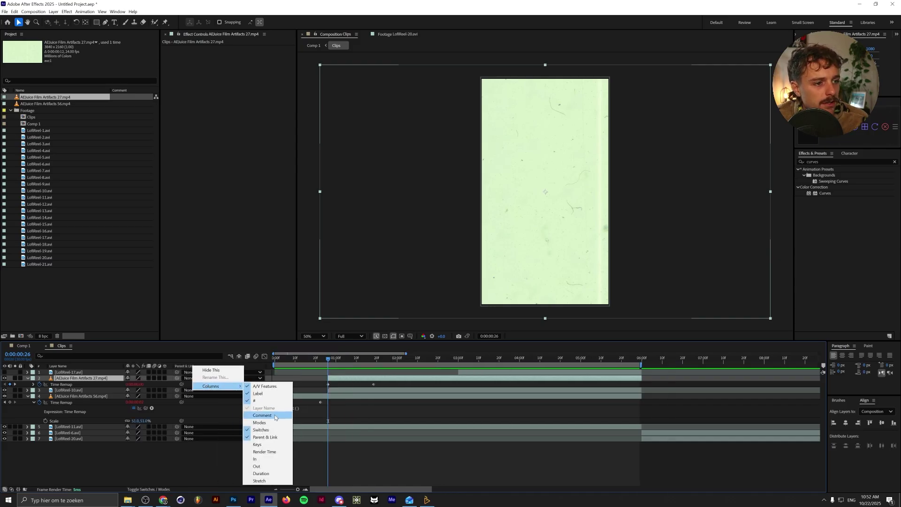
key(Escape)
click(173, 378)
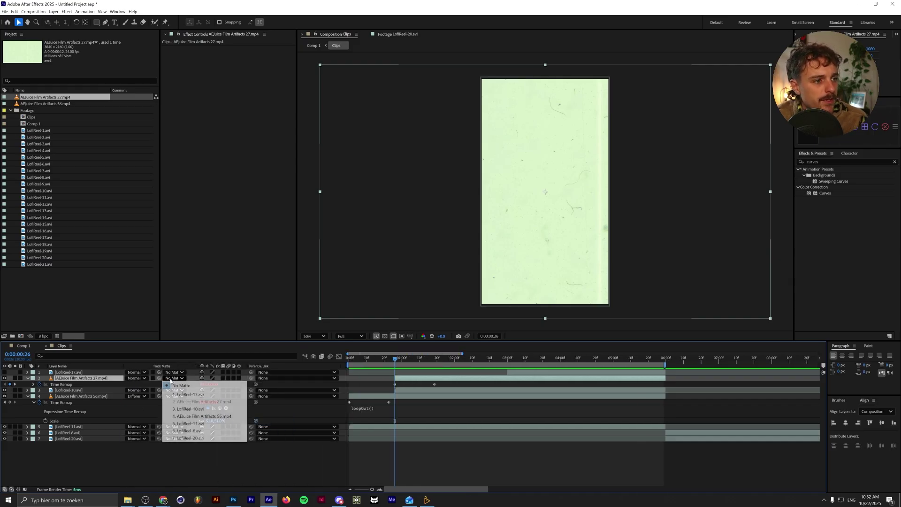
click(201, 409)
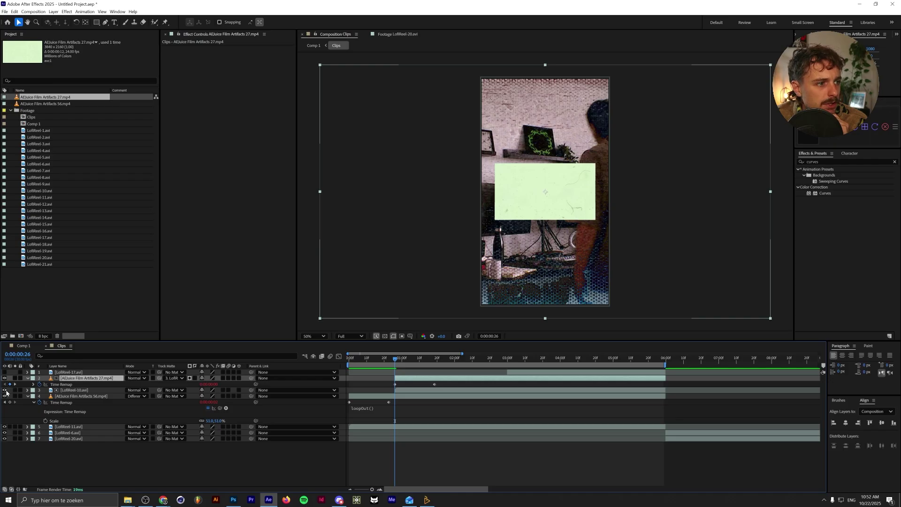
Step: Set the Film Artifacts 27 layer to Overlay, scale it to 26%, and preview the result
click(136, 380)
click(151, 212)
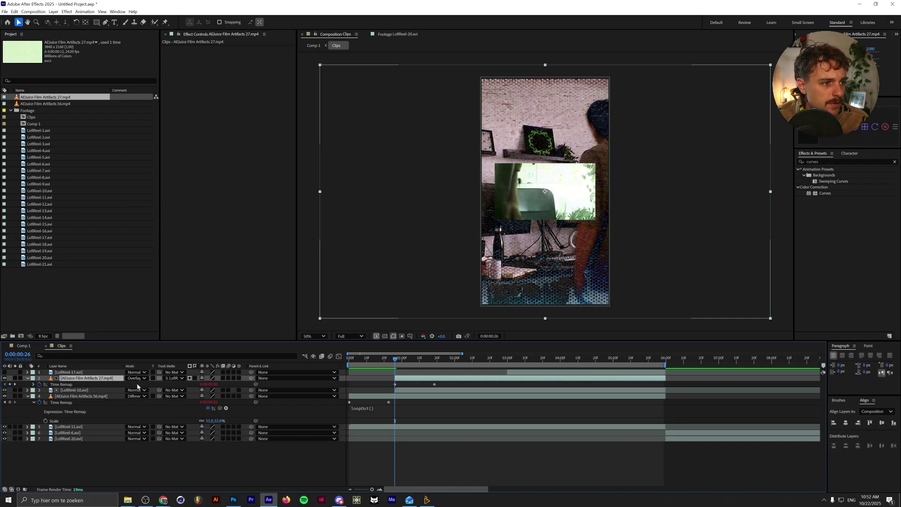
drag(208, 384, 175, 384)
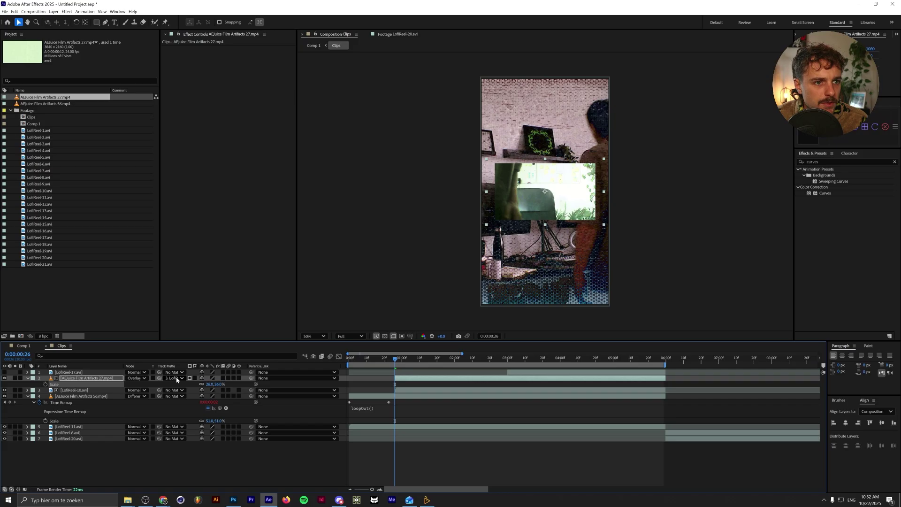
key(space)
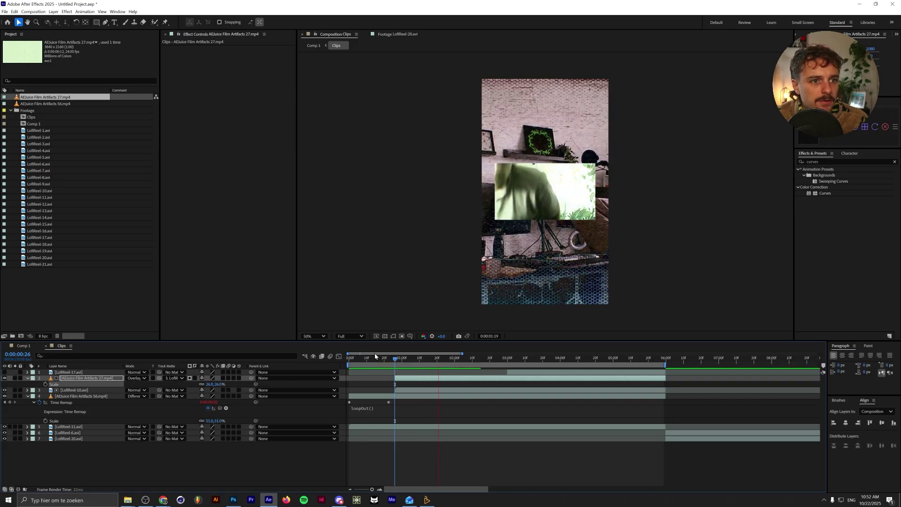
Step: Set the Film Artifacts 56 layer's blend mode to Overlay and preview the composite
click(136, 396)
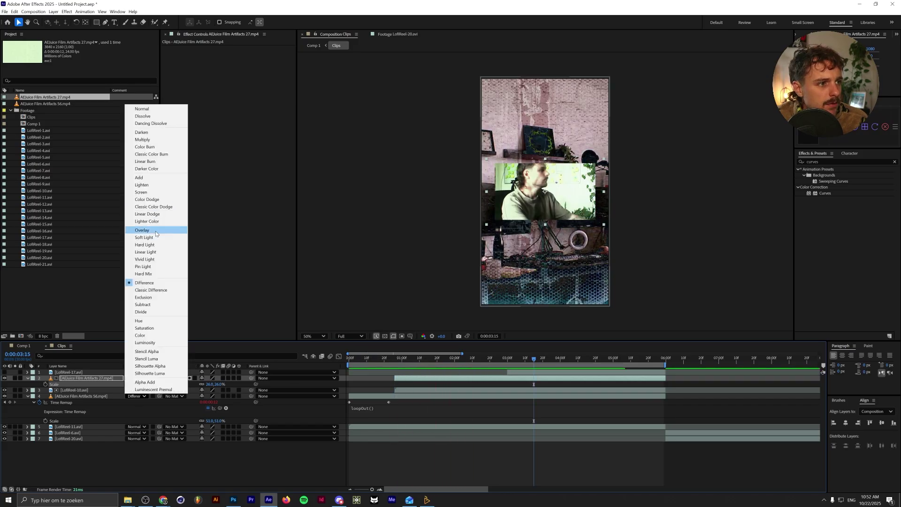
click(142, 230)
key(space)
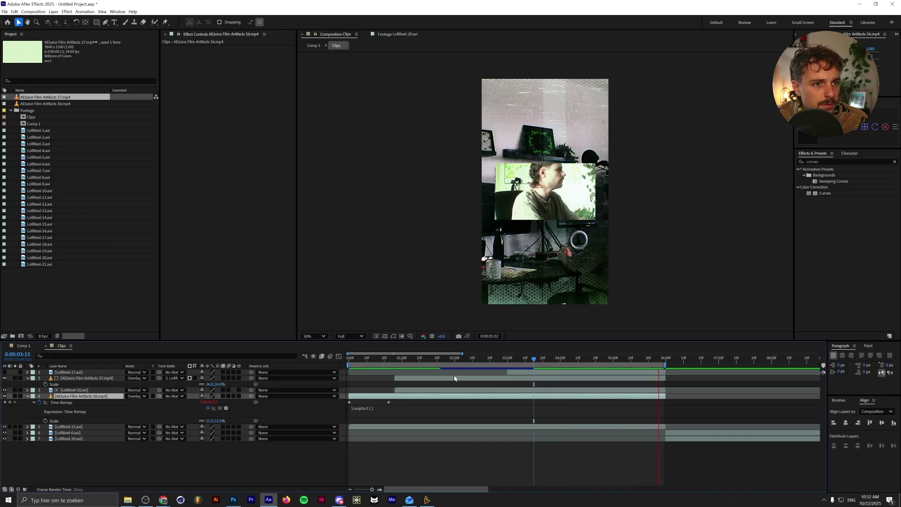
key(space)
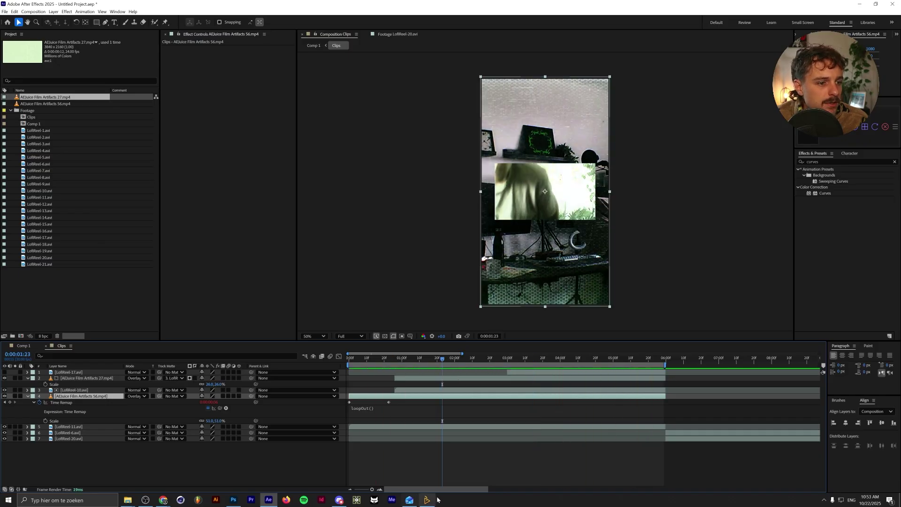
Step: Switch to AEJuice Pack Manager, import Film Artifacts 01 and Film Artifacts 07, and add both to the Clips composition
click(427, 500)
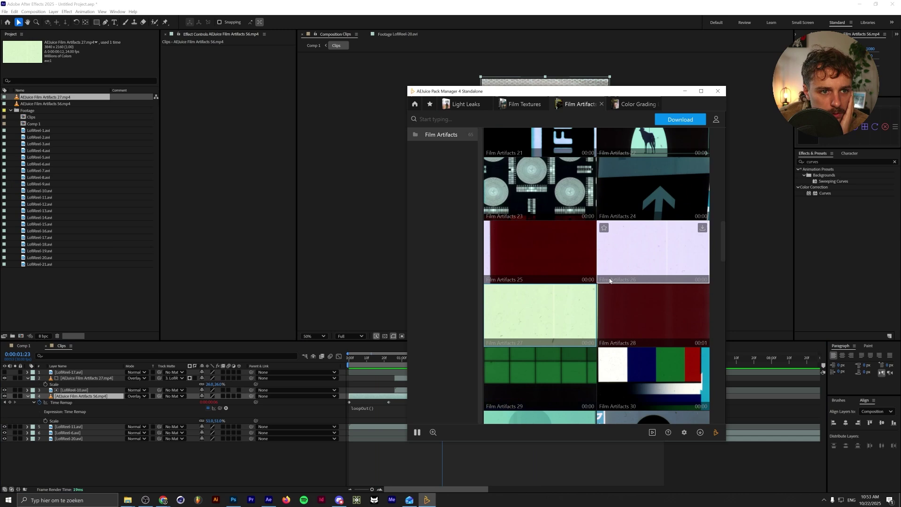
scroll(544, 303, up, 5)
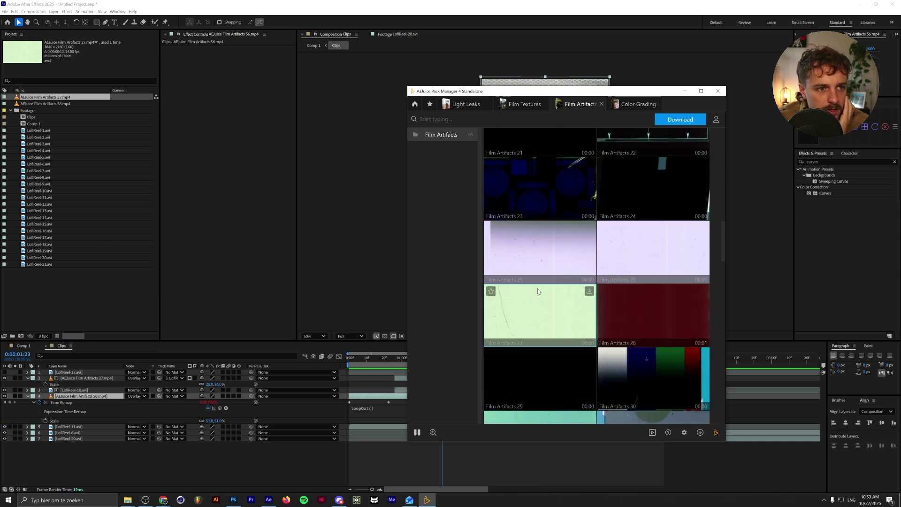
scroll(538, 291, up, 6)
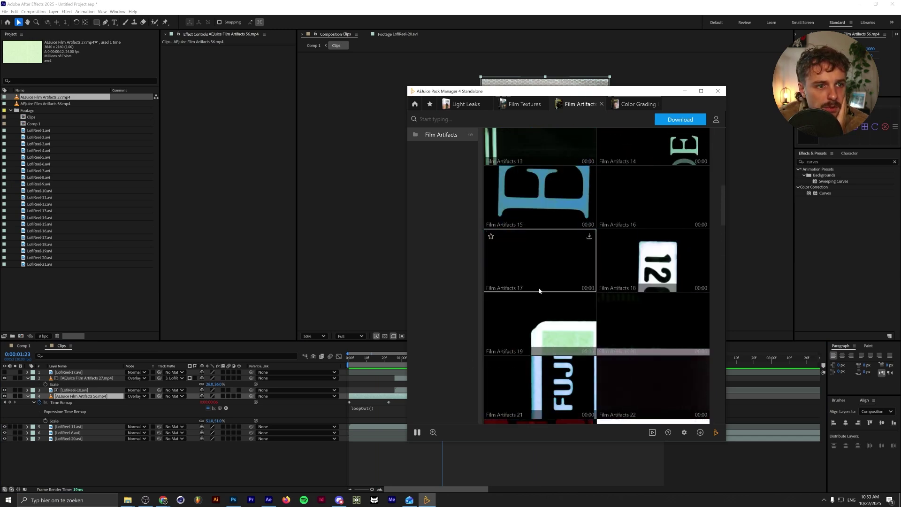
scroll(541, 287, down, 3)
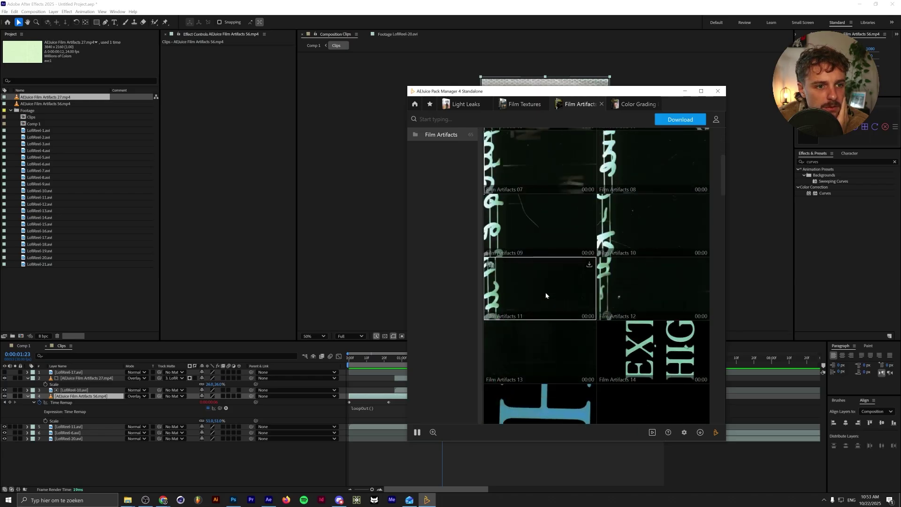
scroll(544, 293, up, 3)
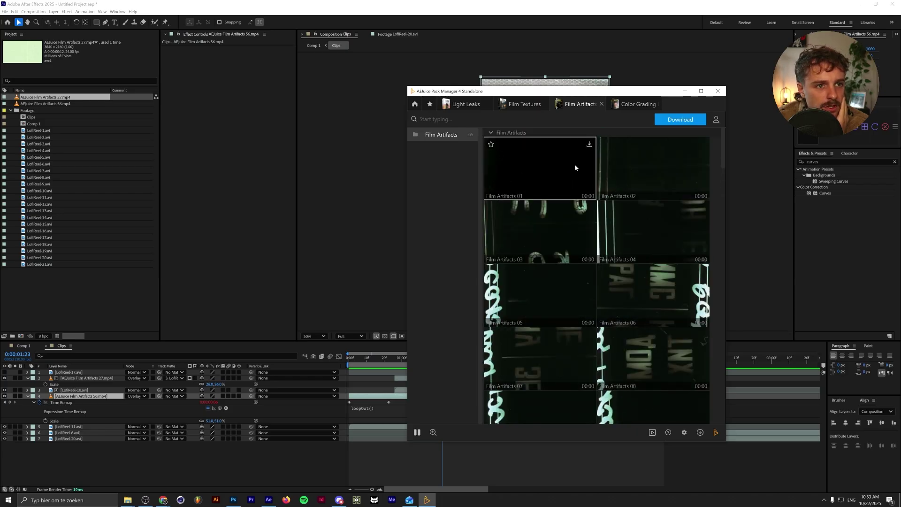
click(589, 146)
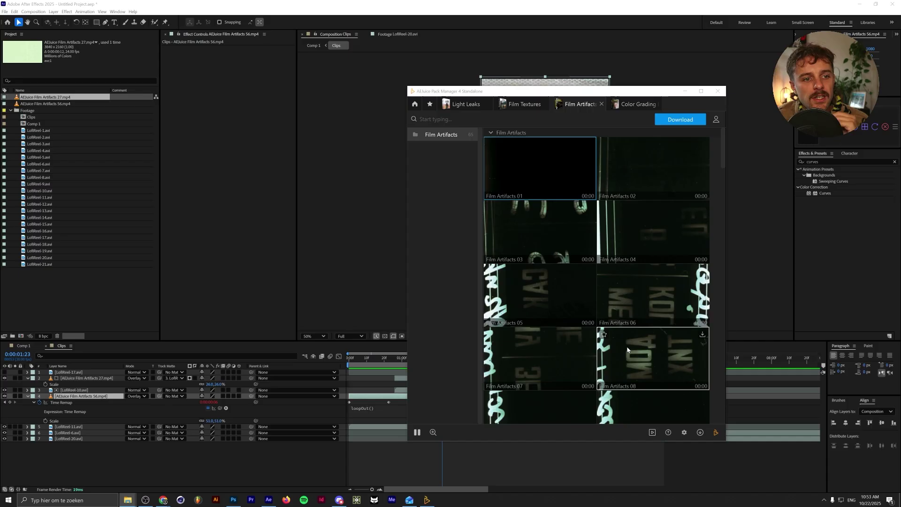
click(554, 366)
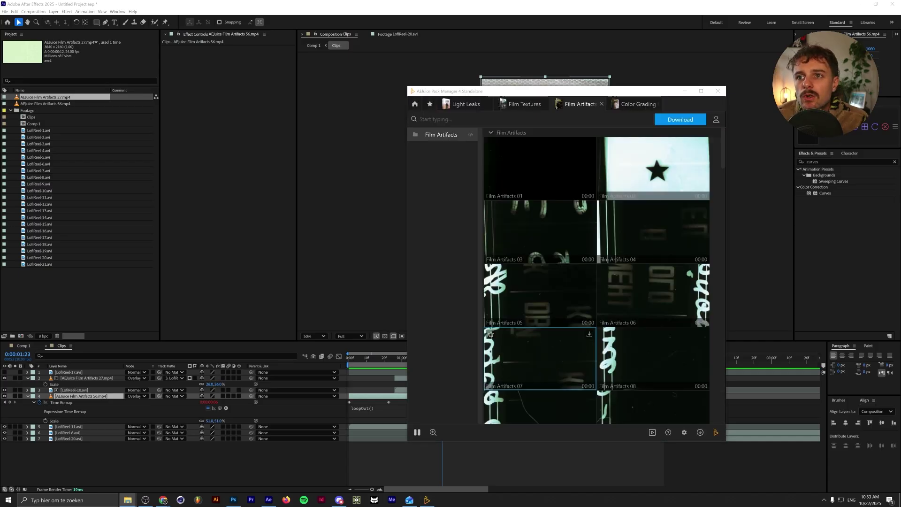
drag(554, 366, 176, 472)
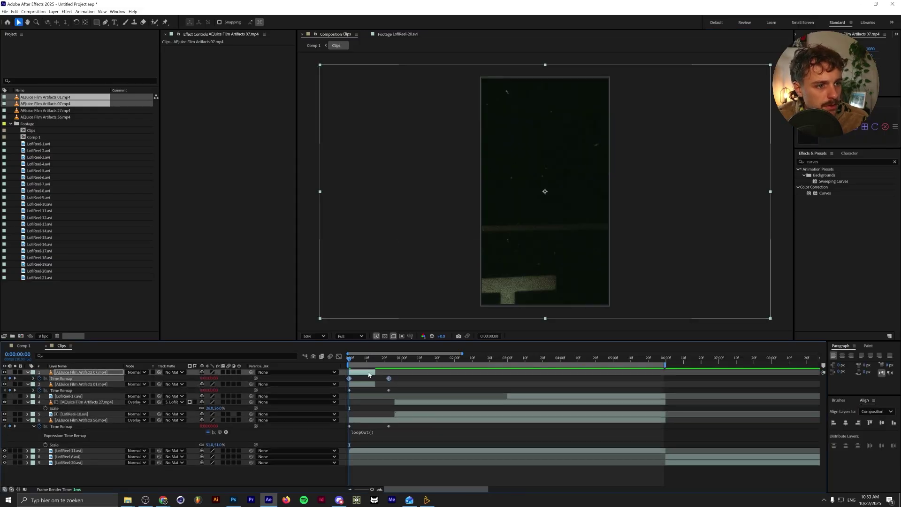
Step: Lengthen both new artifact layers, starting Film Artifacts 07 at 6 seconds and Film Artifacts 01 at 3 seconds with LofiReel-17.avi
drag(373, 373, 743, 372)
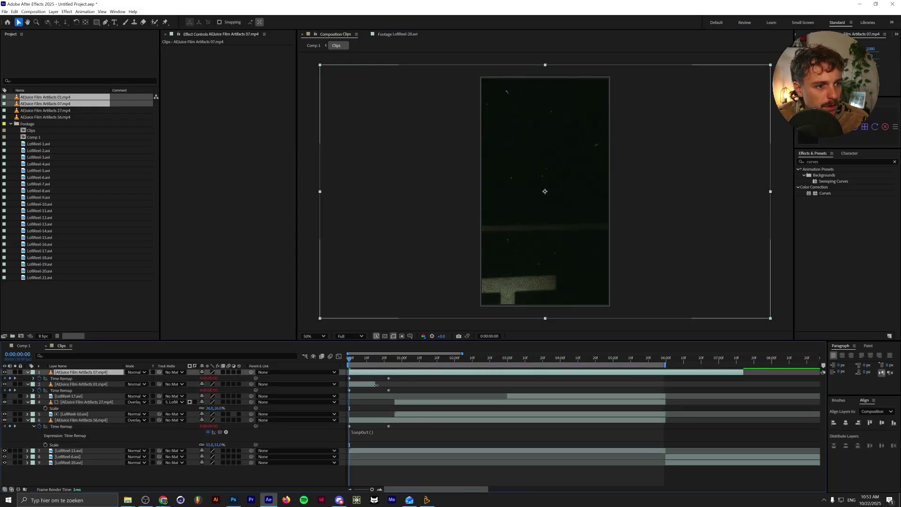
drag(376, 384, 770, 385)
click(69, 373)
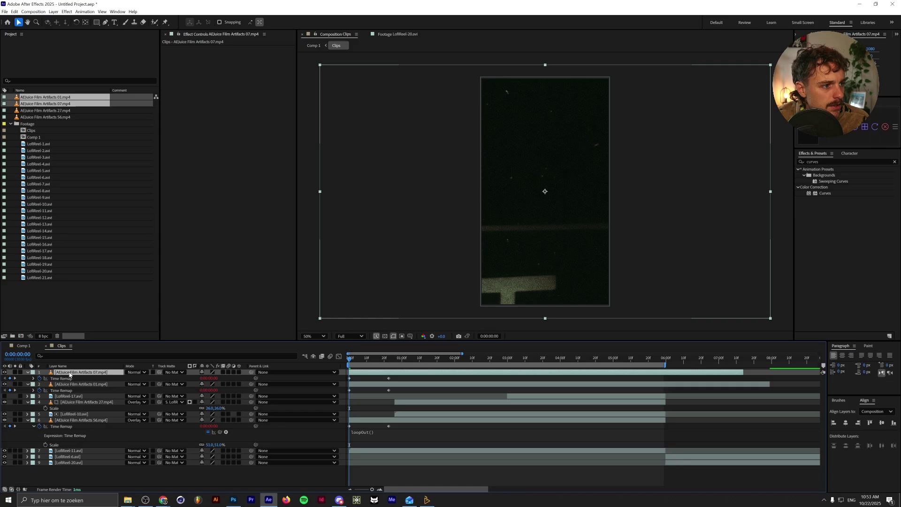
drag(399, 374, 712, 377)
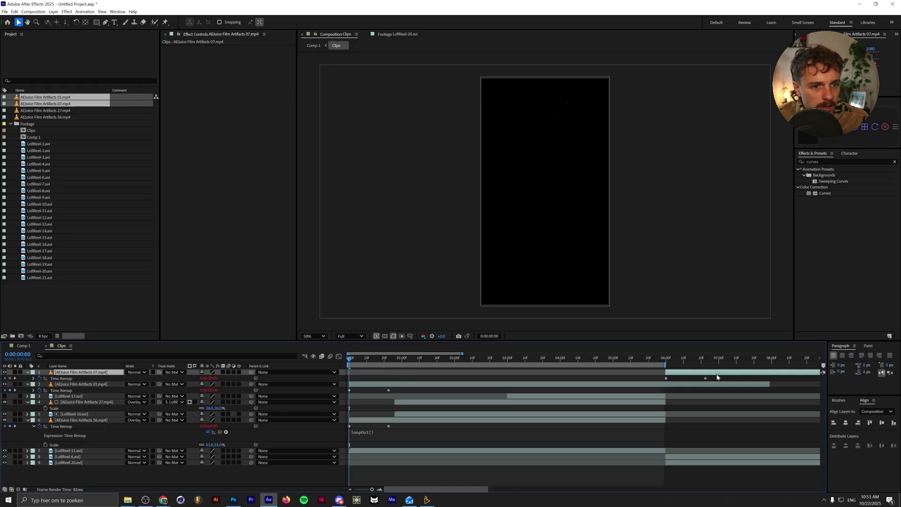
drag(362, 384, 520, 382)
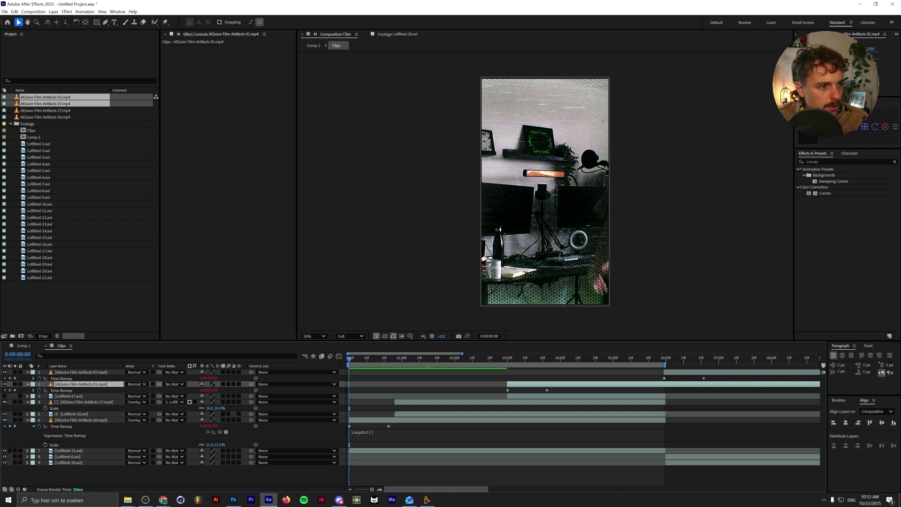
Step: Set the Film Artifacts 01 layer to Screen with LofiReel-17.avi as its track matte, keeping the LofiReel-17.avi layer visible
drag(558, 361, 565, 360)
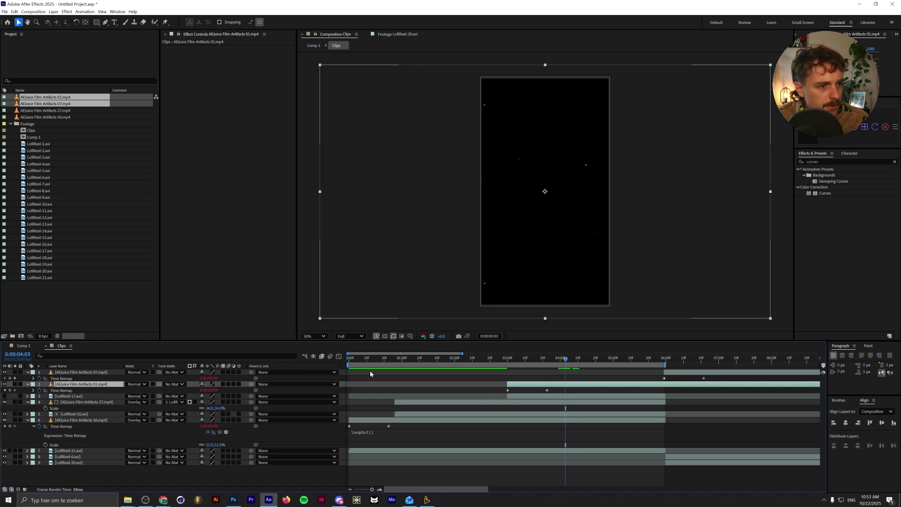
click(140, 384)
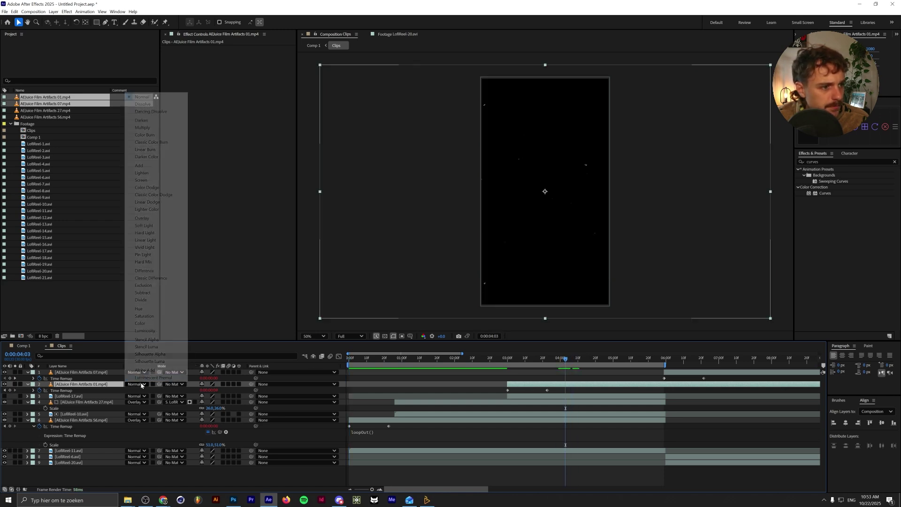
click(156, 180)
click(171, 385)
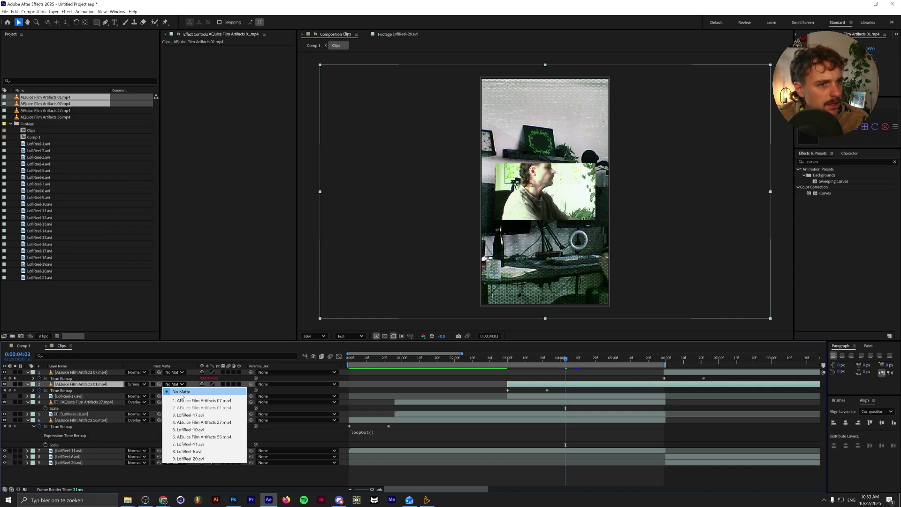
click(195, 415)
click(4, 396)
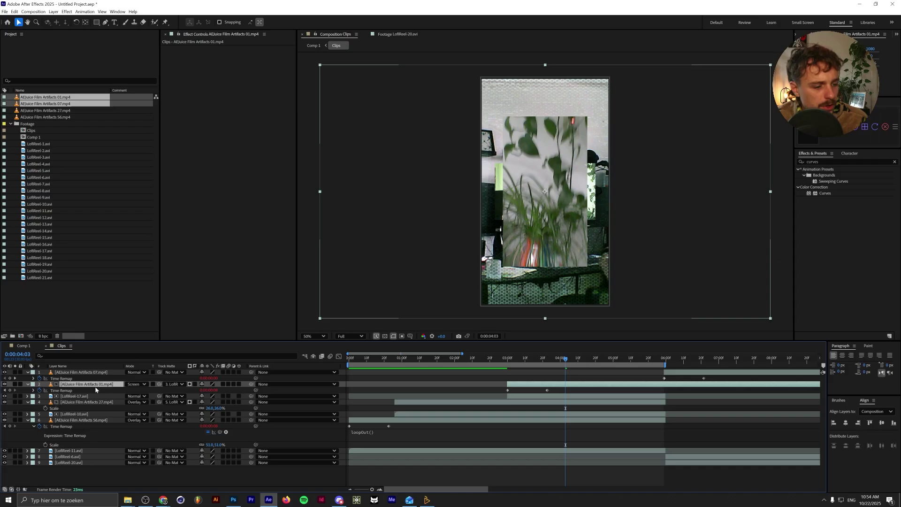
Step: Scale the Film Artifacts 01 layer to 66%, preview from about 3 seconds, and inspect the dust up close
drag(210, 393, 191, 385)
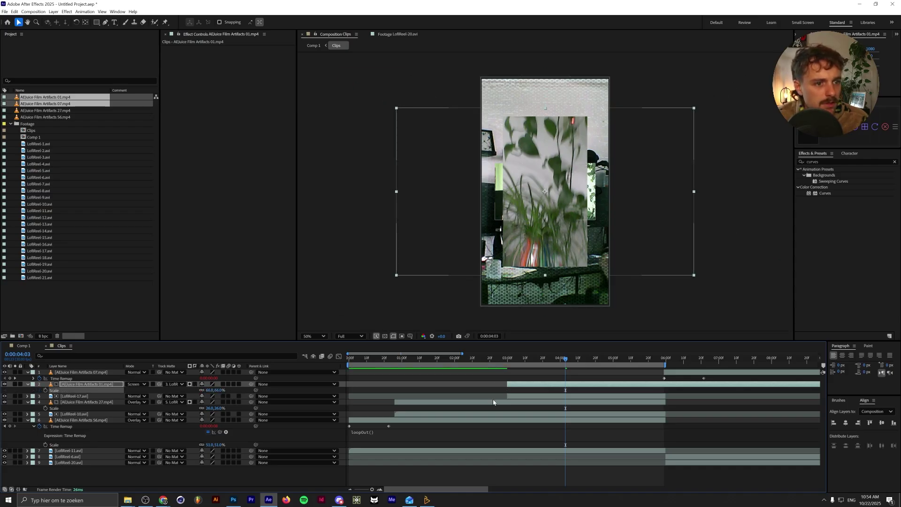
click(515, 359)
key(space)
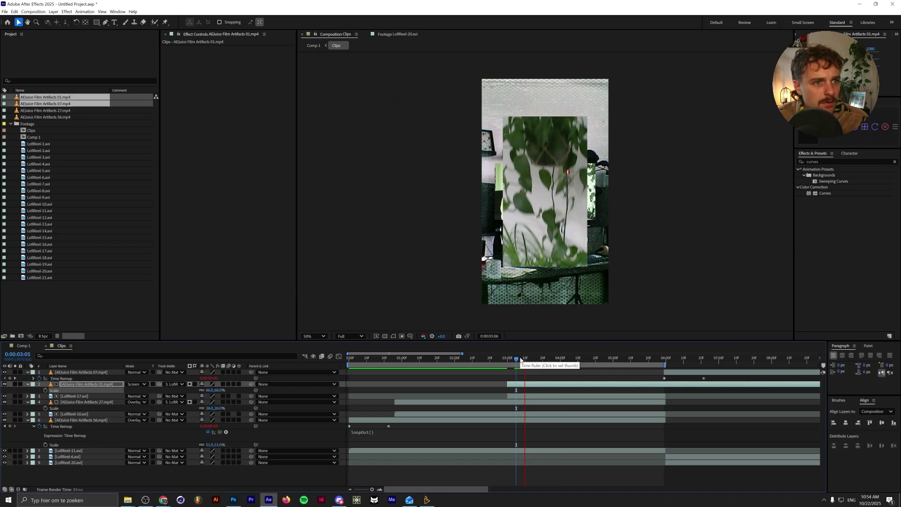
key(space)
scroll(544, 169, up, 4)
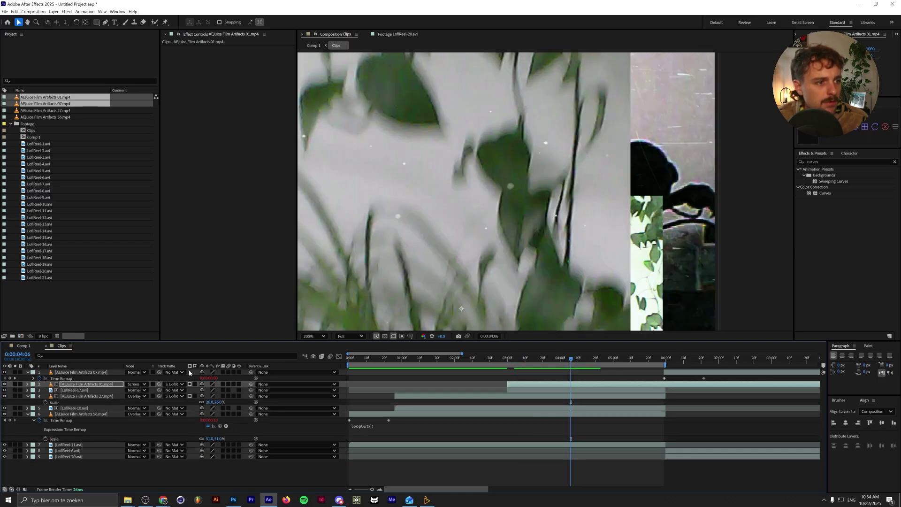
Step: Try the Overlay blend mode on the Film Artifacts 01 layer and return it to Screen
click(138, 385)
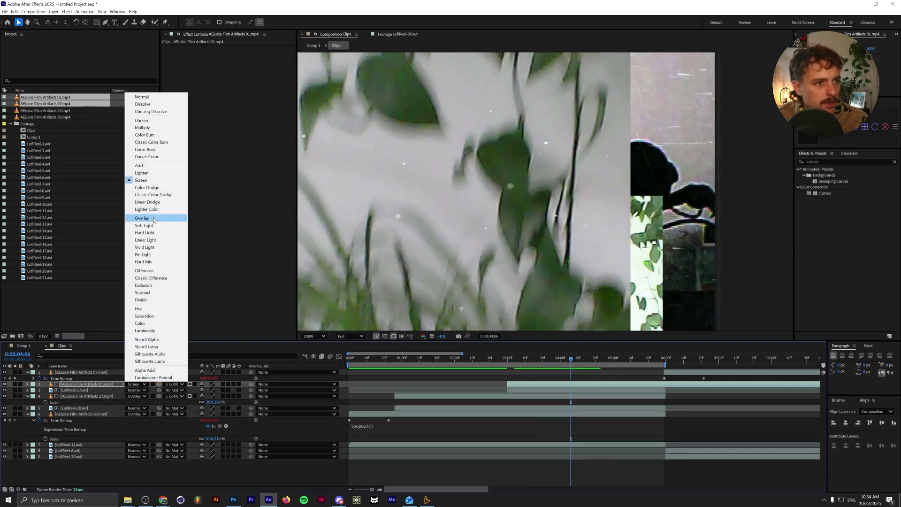
click(154, 220)
scroll(469, 263, down, 4)
scroll(469, 263, down, 1)
scroll(469, 263, up, 1)
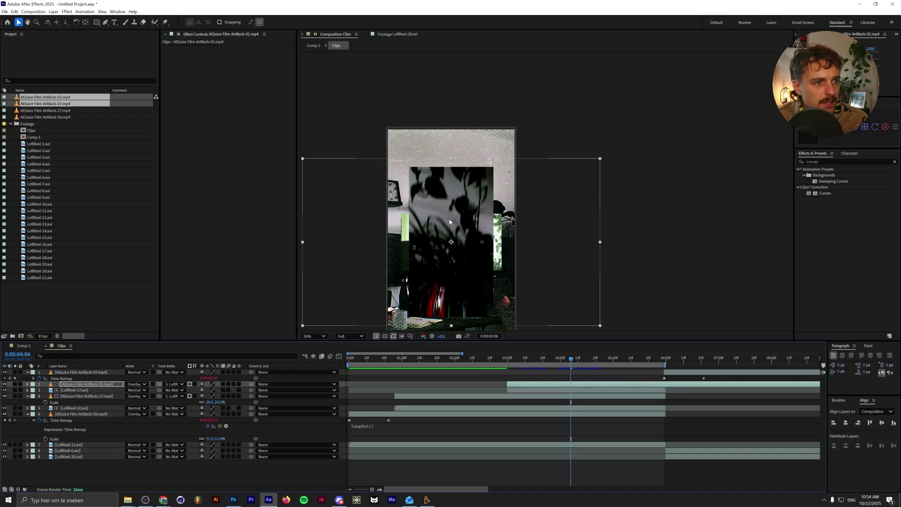
key(shift+minus)
key(shift+minus)
key(shift+minus)
key(shift+minus)
key(shift+minus)
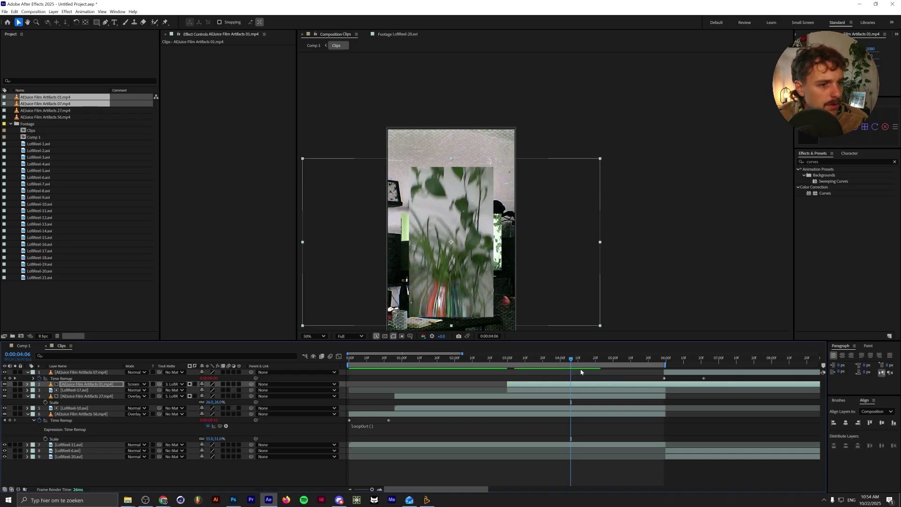
Step: At 0:00:10:09, try Overlay on the Film Artifacts 07 layer and settle on the Screen blend mode
key(minus)
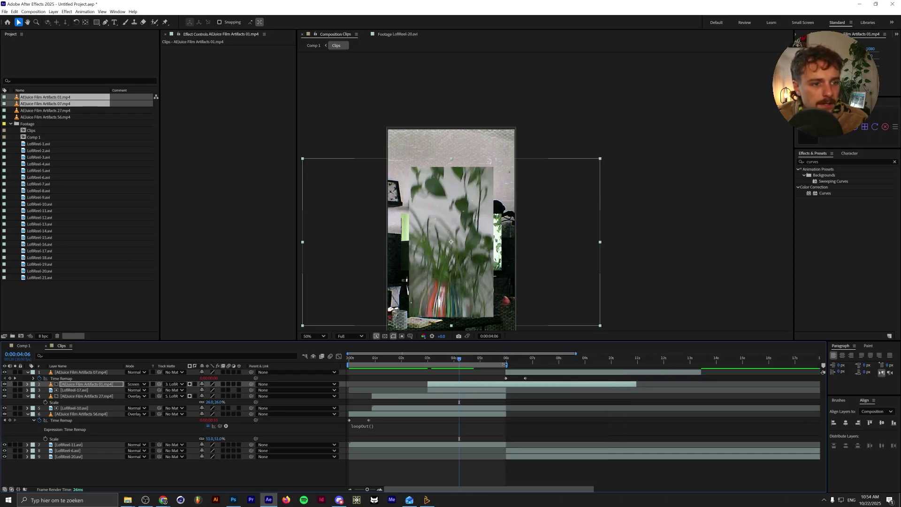
key(minus)
key(minus)
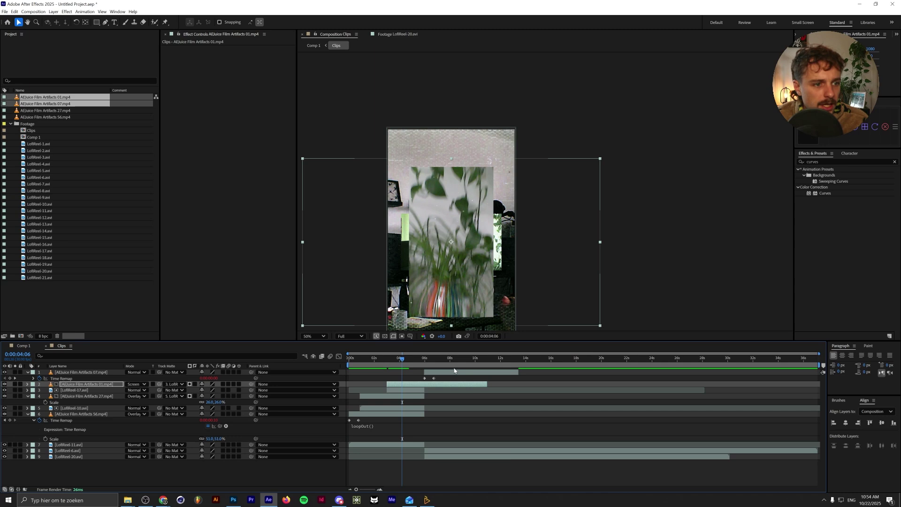
click(444, 359)
click(453, 359)
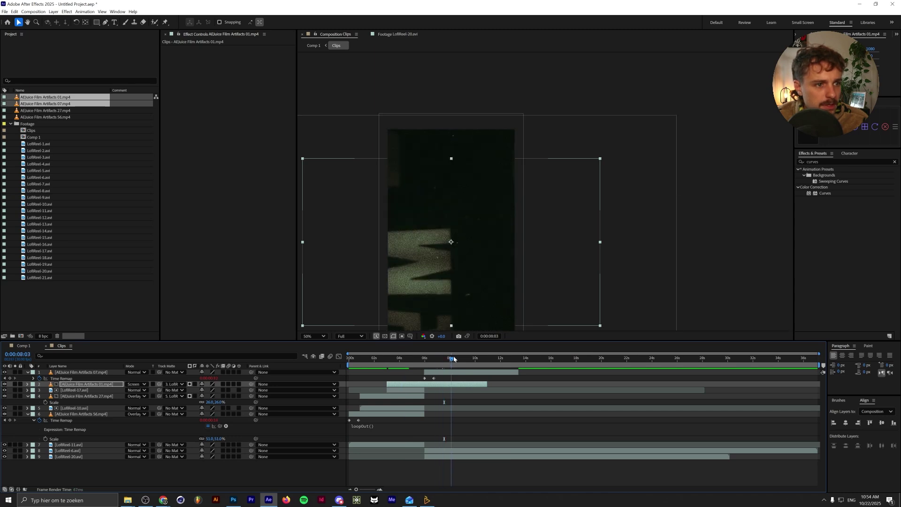
drag(454, 359, 479, 359)
click(159, 372)
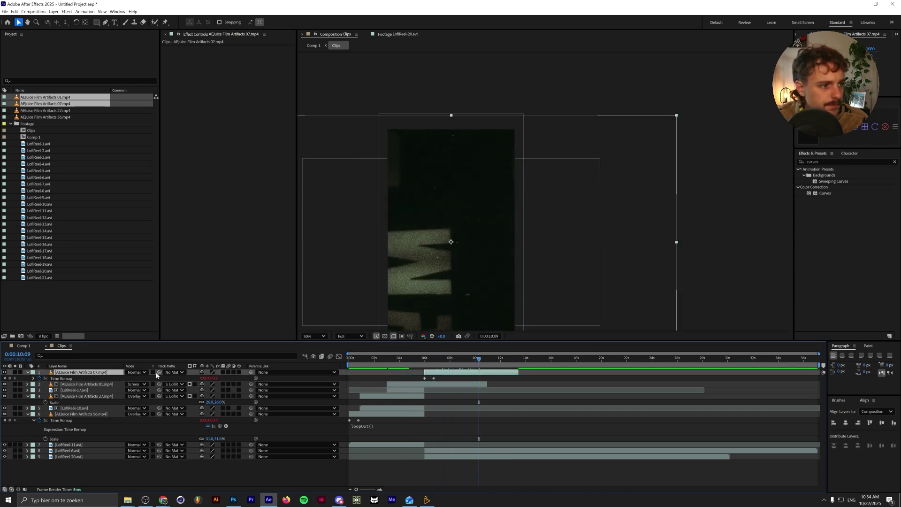
click(141, 372)
click(159, 206)
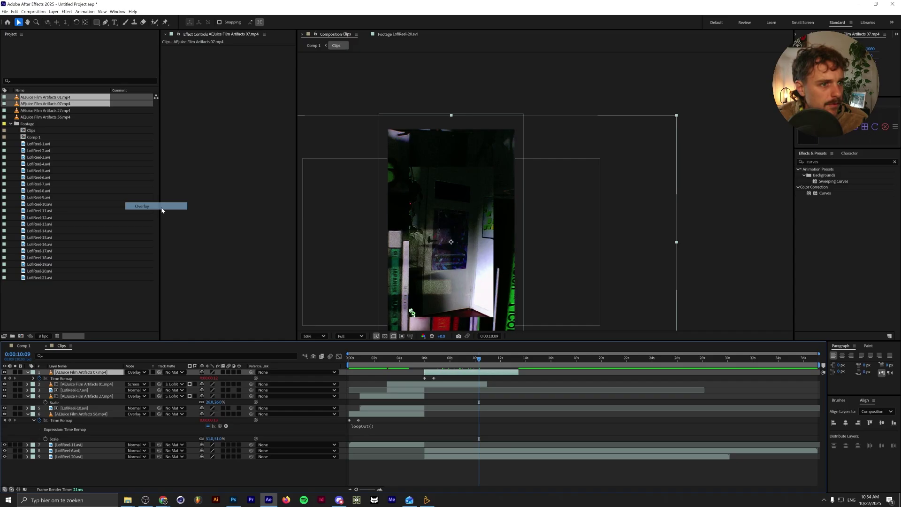
click(137, 372)
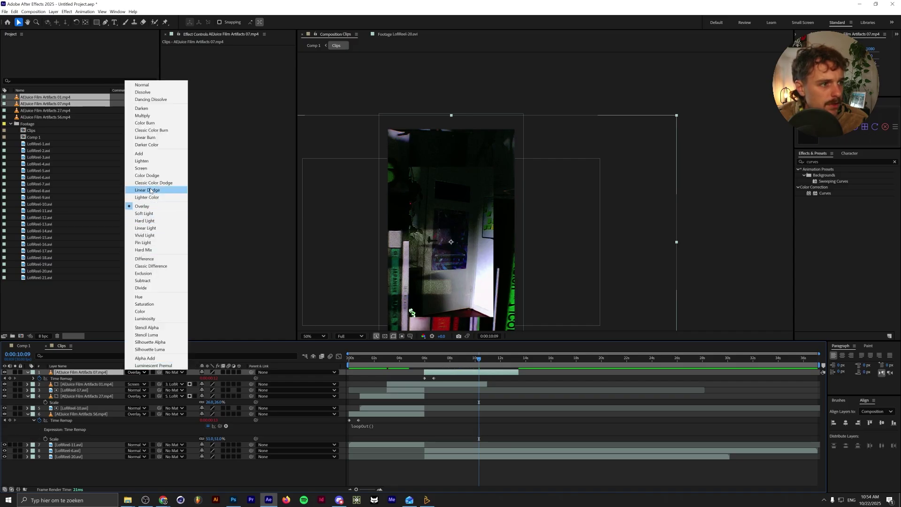
click(153, 168)
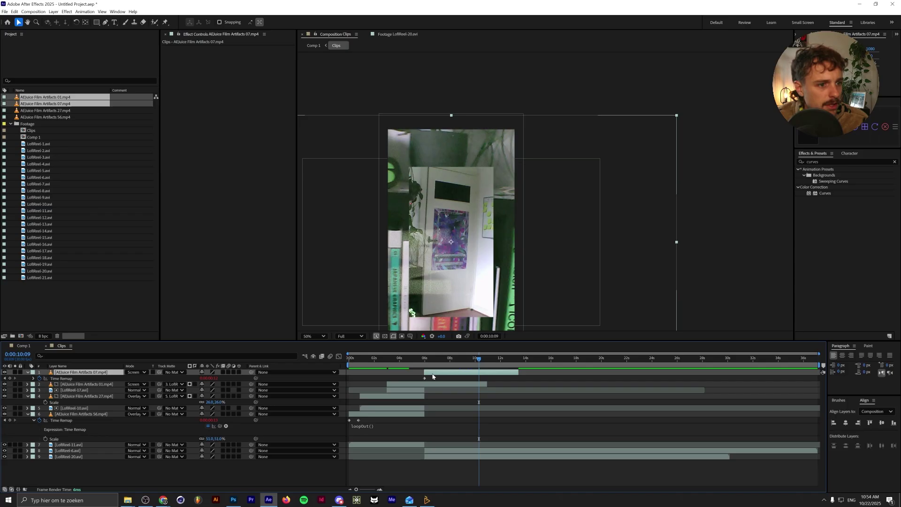
Step: Move the Film Artifacts 07 layer beneath LofiReel-6.avi and extend its end to match the end of LofiReel-20.avi
key(ctrl+bracketleft)
key(ctrl+bracketleft)
key(ctrl+bracketleft)
key(ctrl+bracketleft)
key(ctrl+bracketleft)
key(ctrl+bracketleft)
key(ctrl+bracketleft)
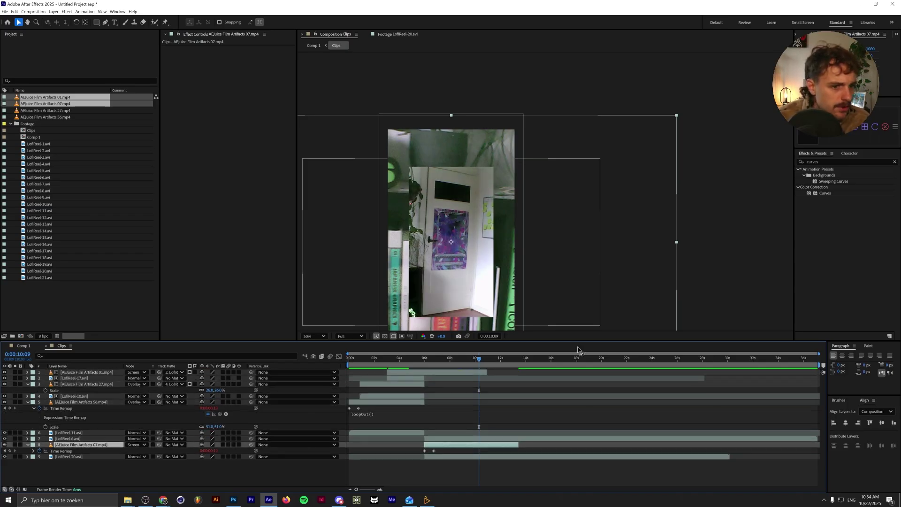
drag(446, 357, 448, 357)
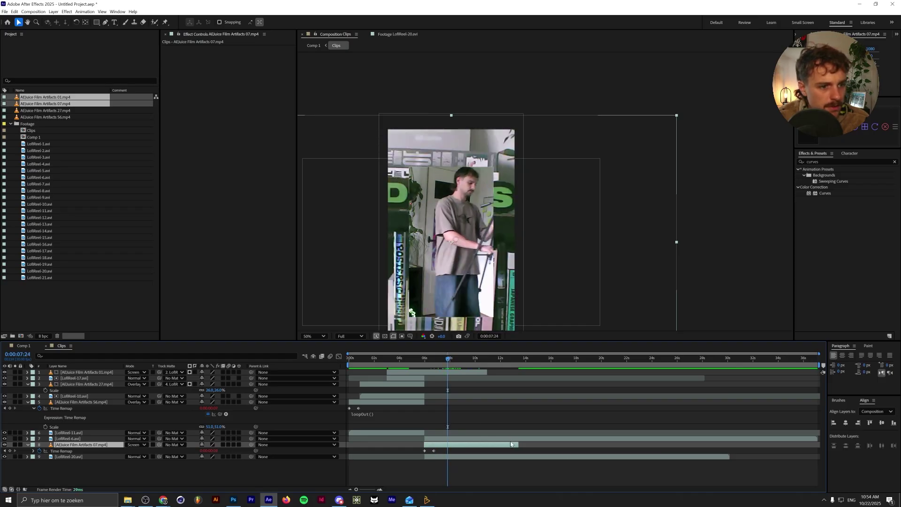
drag(518, 444, 730, 444)
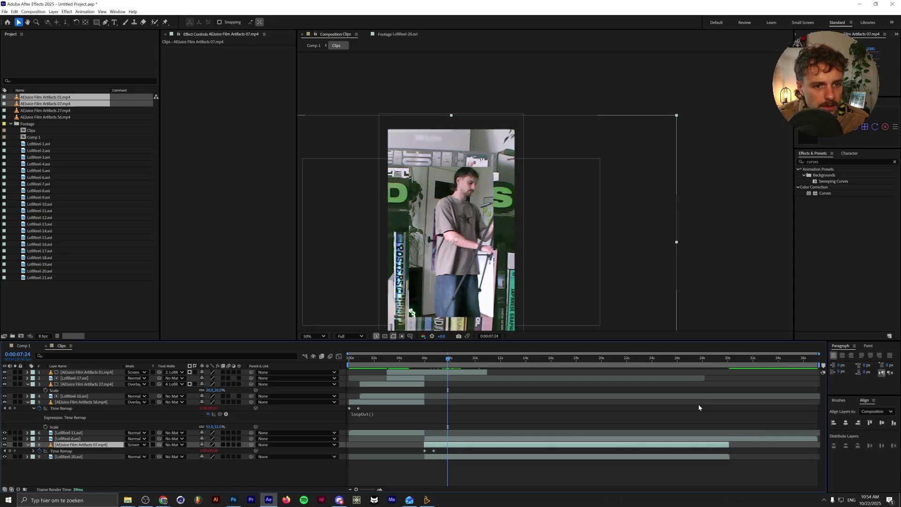
Step: Return to Comp 1 and preview the complete reel from the start
key(shift+Escape)
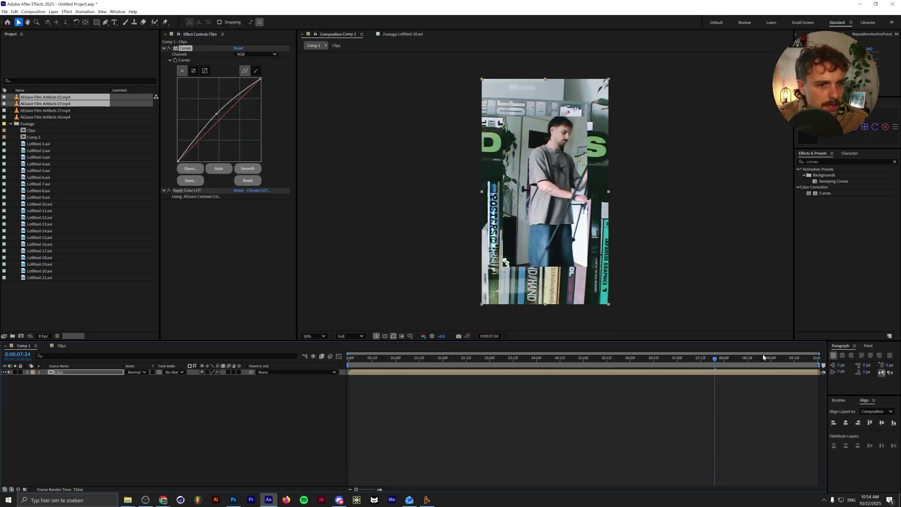
key(Home)
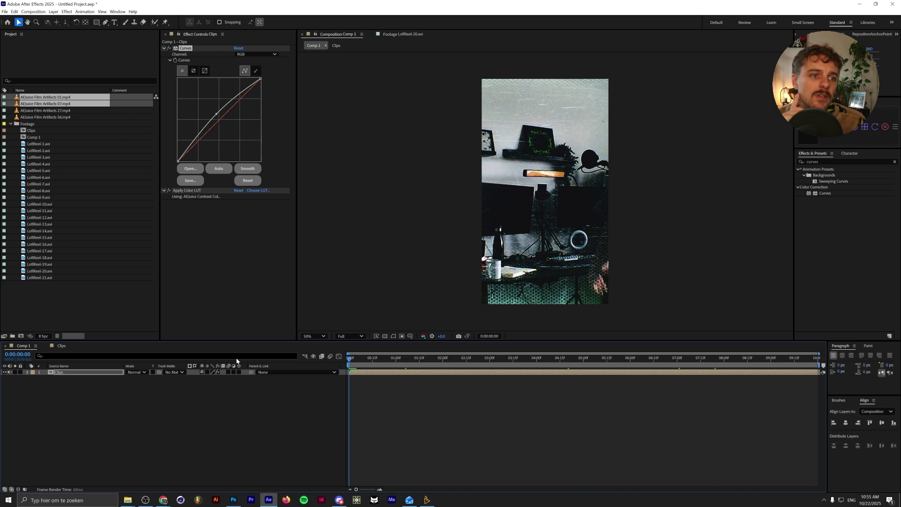
key(space)
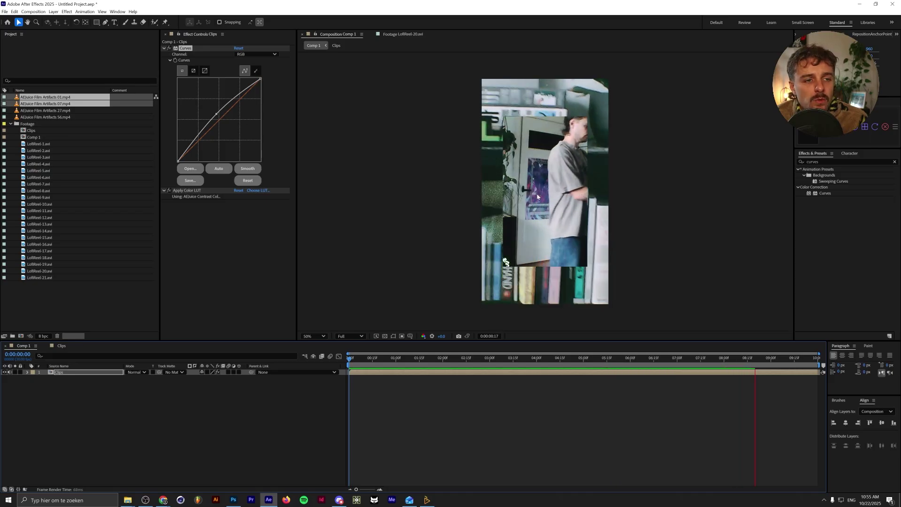
Step: In the Clips composition, try 25% opacity on the Film Artifacts 56 layer and settle on 40%
double_click(413, 372)
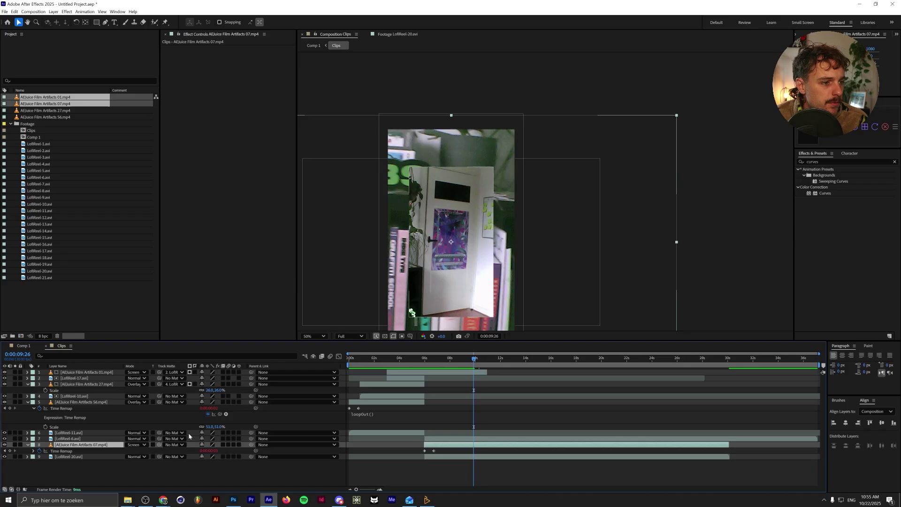
key(Home)
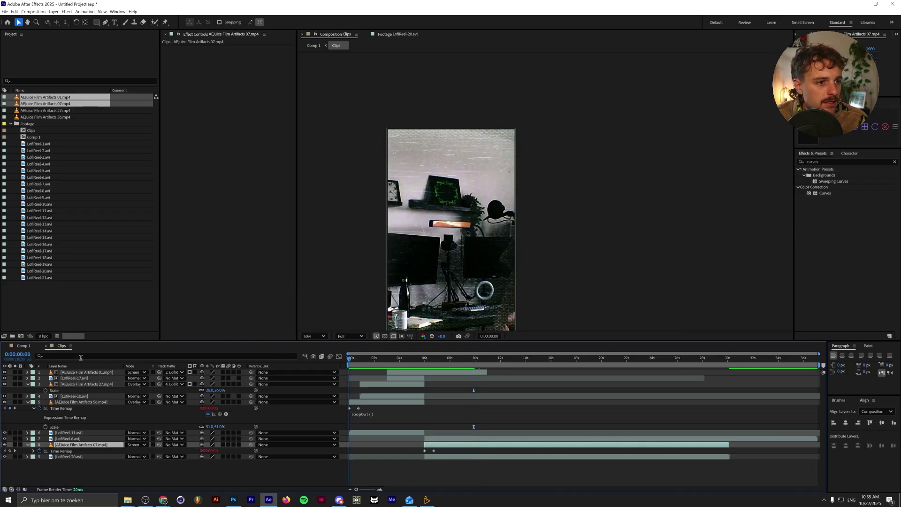
click(385, 402)
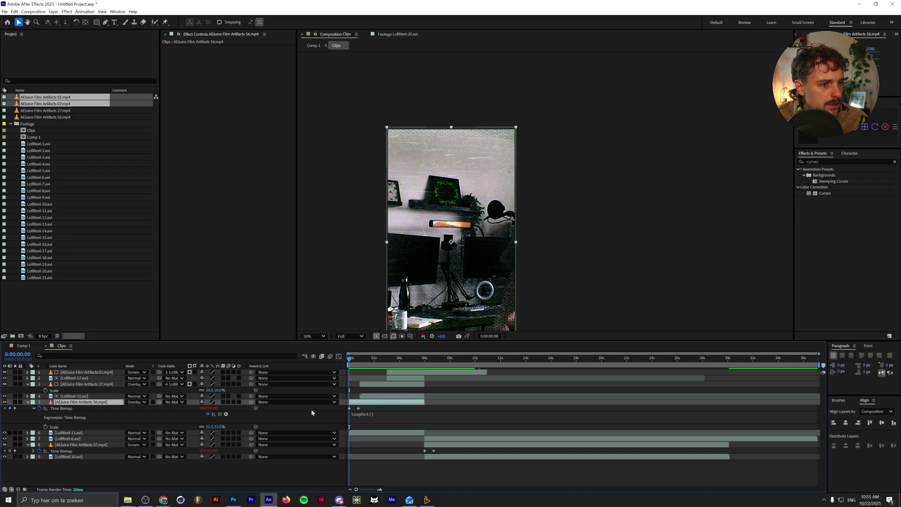
click(5, 402)
click(5, 402)
key(t)
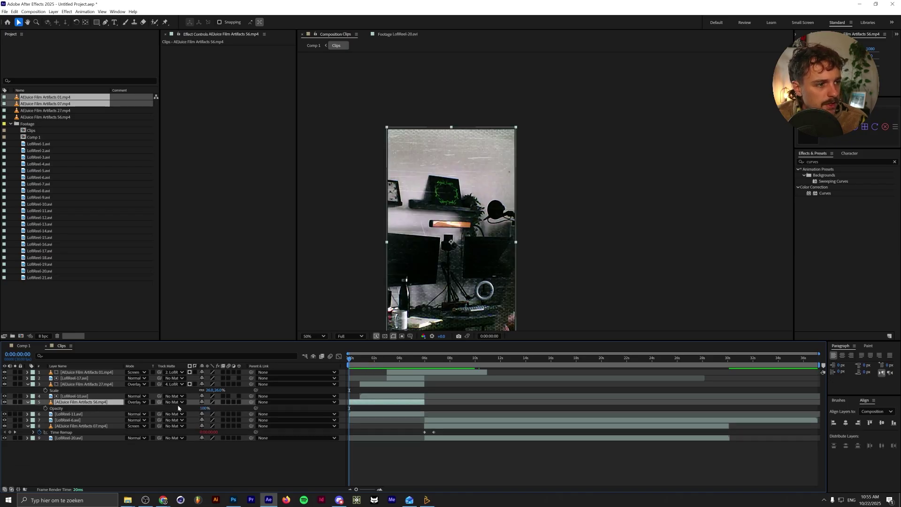
text(25)
key(Return)
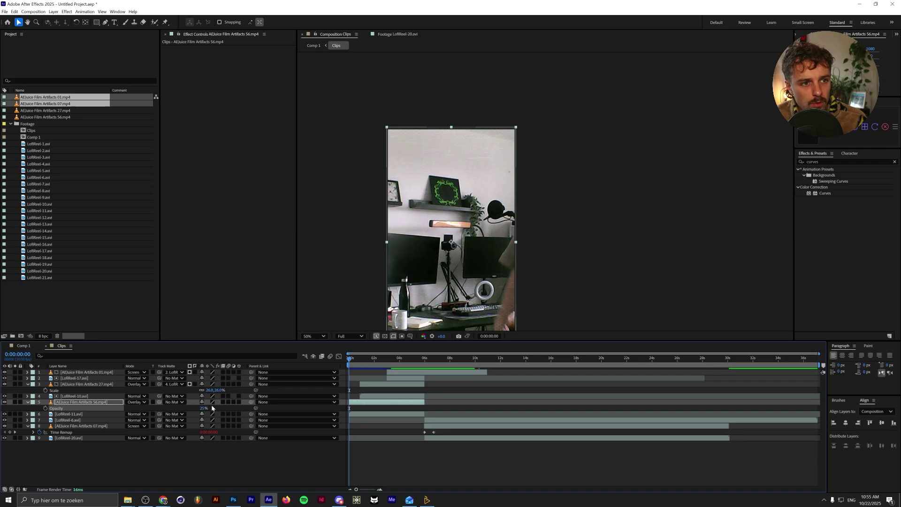
key(space)
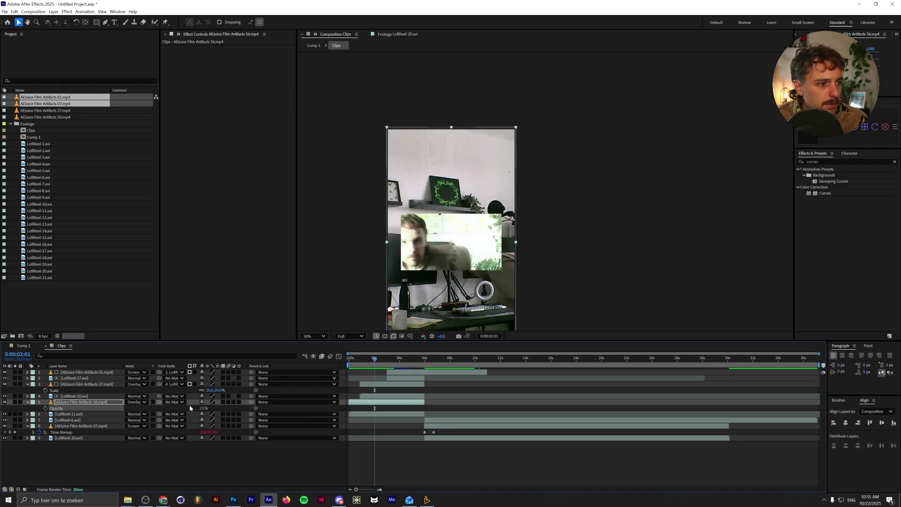
drag(203, 407, 210, 408)
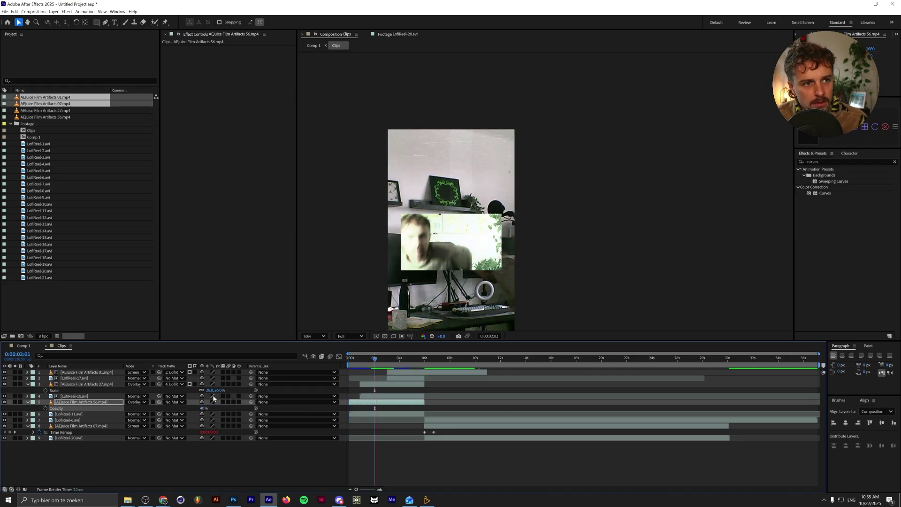
key(space)
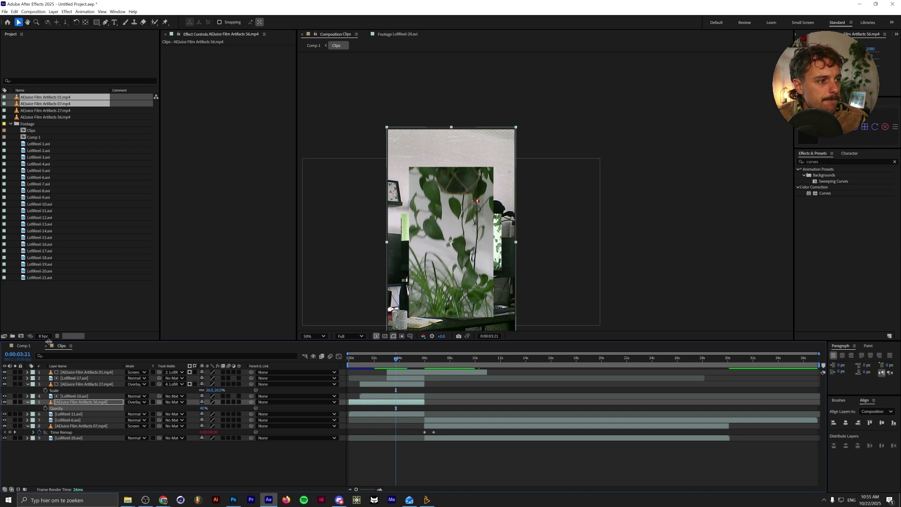
Step: Give the LofiReel-20.avi and Film Artifacts 07 layers a Green label
click(524, 360)
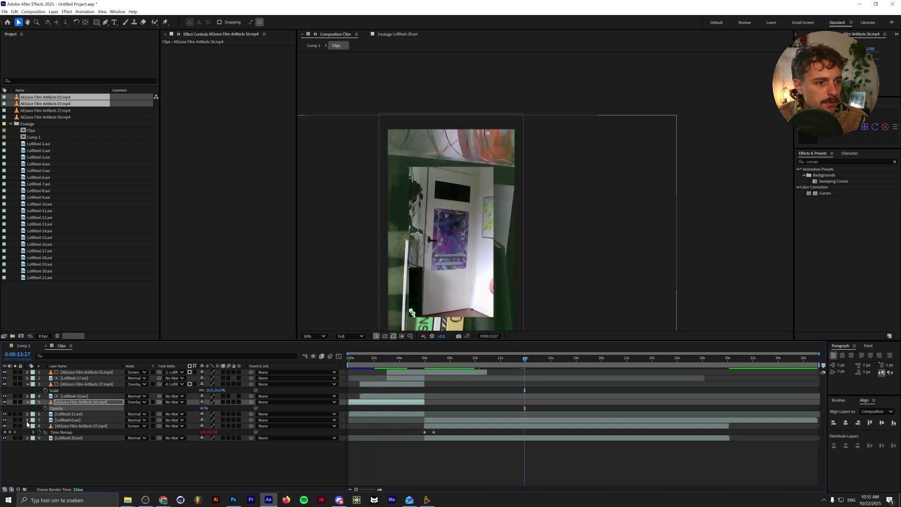
click(70, 420)
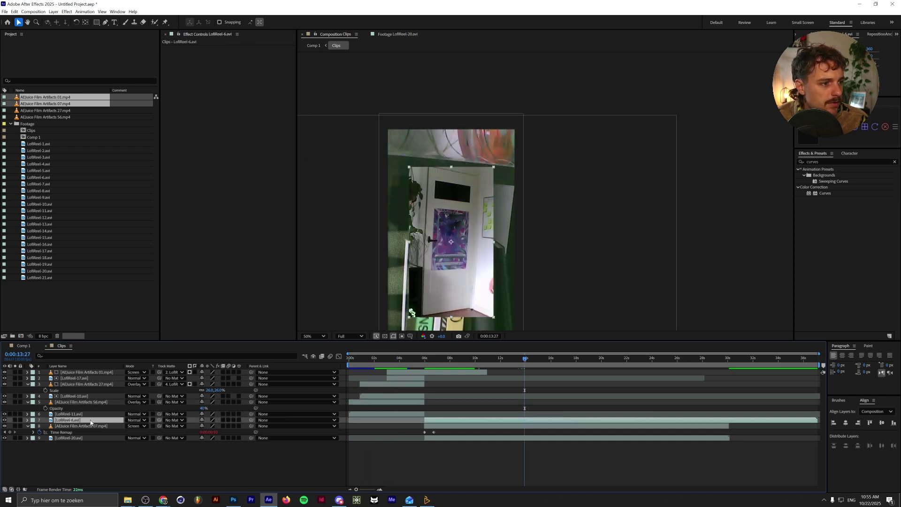
click(64, 438)
shift+click(70, 426)
click(32, 426)
click(52, 371)
Step: Give the LofiReel-11.avi and Film Artifacts 56 layers a Cyan label
click(67, 416)
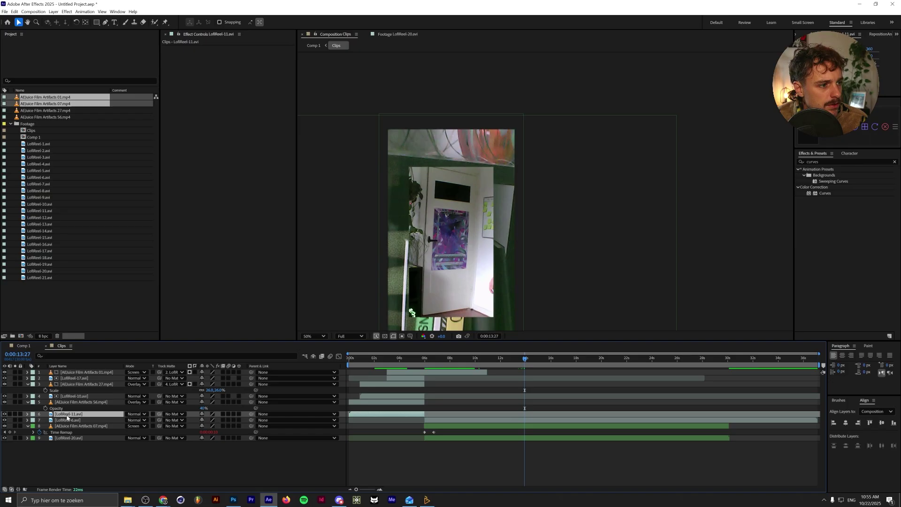
shift+click(69, 402)
click(33, 402)
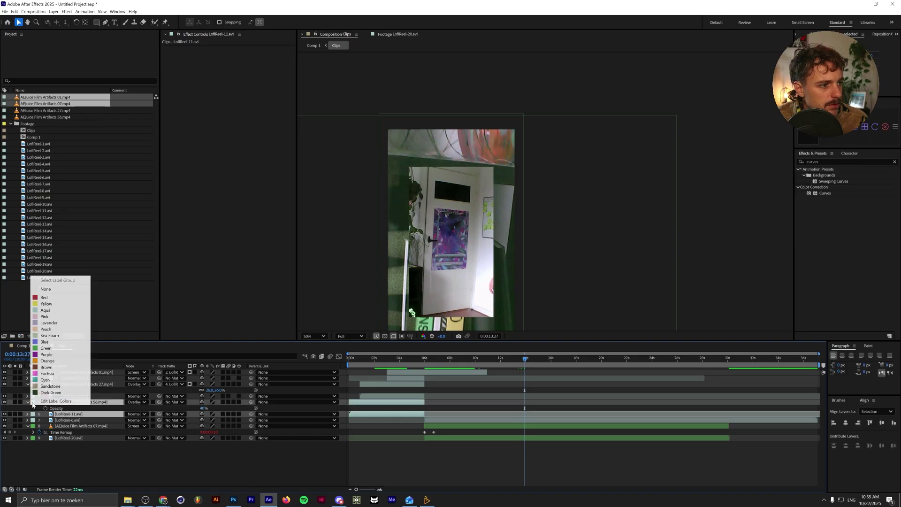
click(41, 380)
Step: Switch to AEJuice Pack Manager, browse the Film Textures pack and import Color Grain 02
key(alt+Tab)
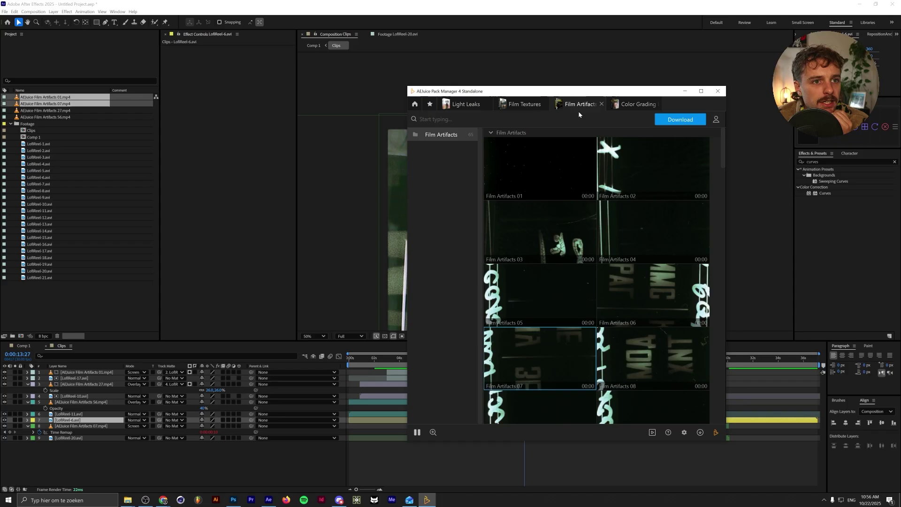
click(514, 104)
scroll(534, 247, down, 3)
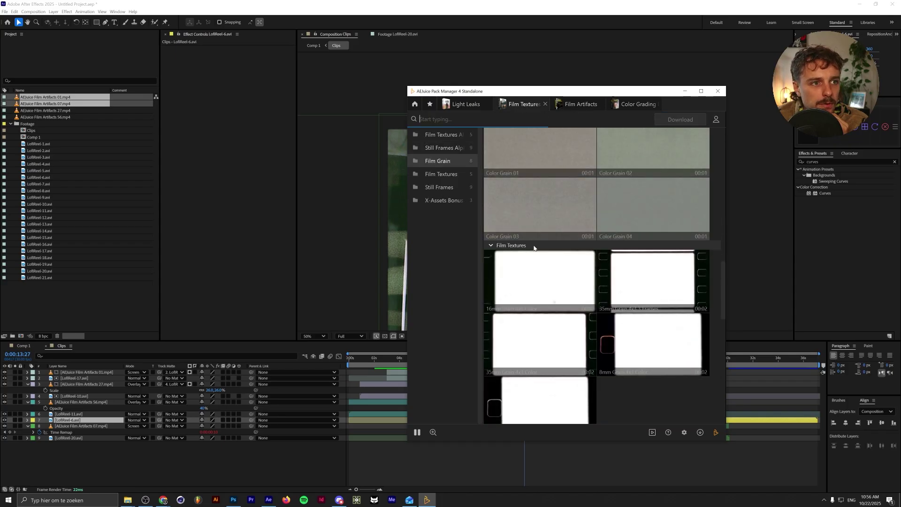
scroll(534, 248, up, 5)
scroll(533, 248, up, 2)
scroll(533, 272, down, 5)
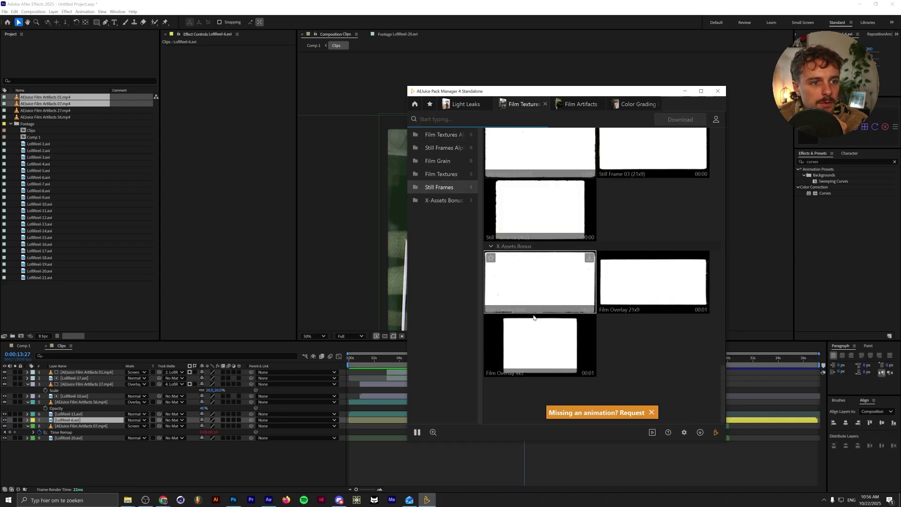
scroll(530, 297, up, 3)
scroll(530, 297, up, 3)
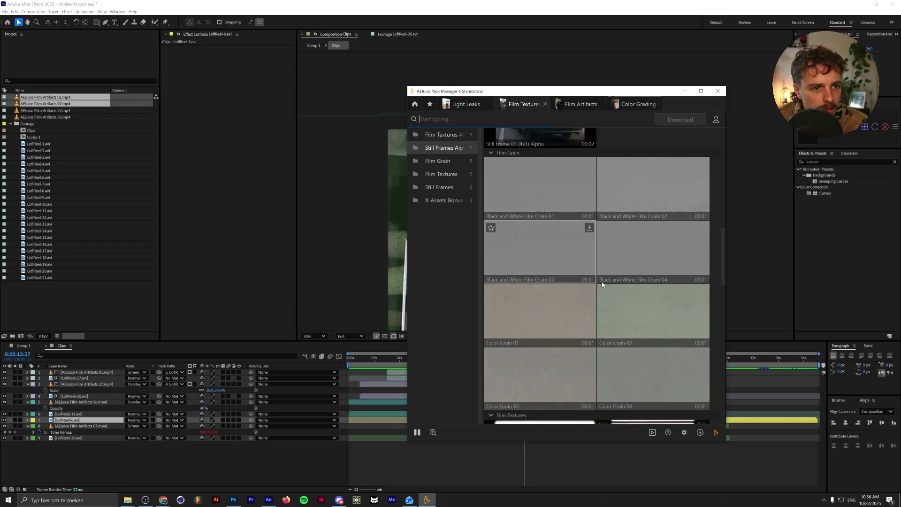
mouse_move(654, 306)
click(702, 291)
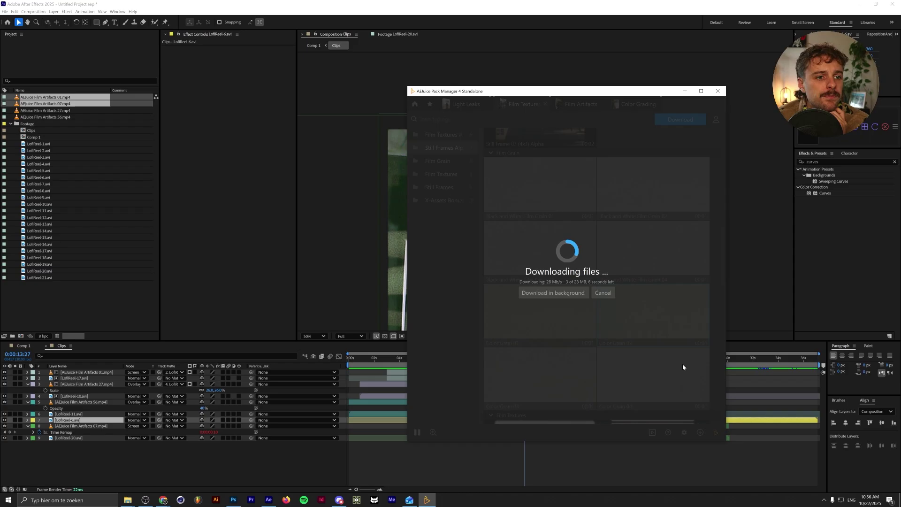
Step: Label the Color Grain 02 layer Yellow and move it to start together with LofiReel-6.avi
click(32, 420)
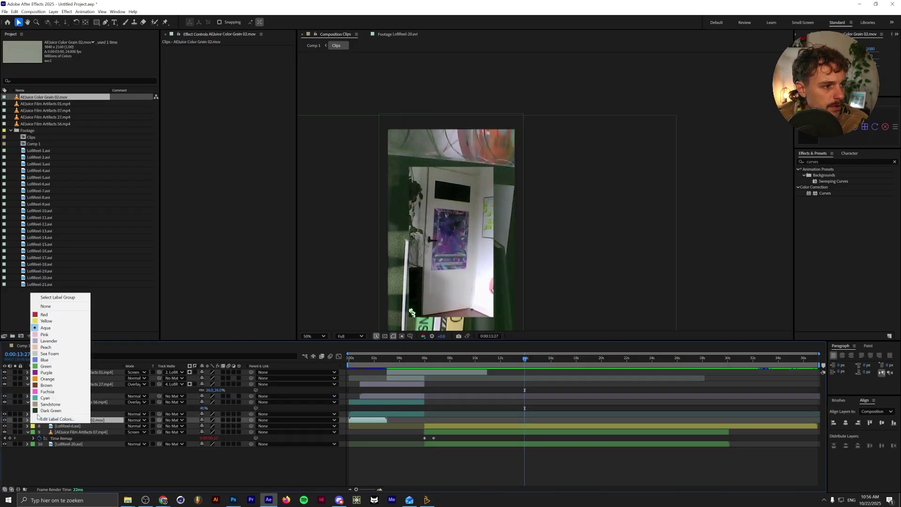
click(52, 321)
drag(363, 422, 447, 421)
Step: At 0:00:08:02, fit the composition in the viewer and set LofiReel-6.avi as the Color Grain 02 layer's track matte
click(450, 358)
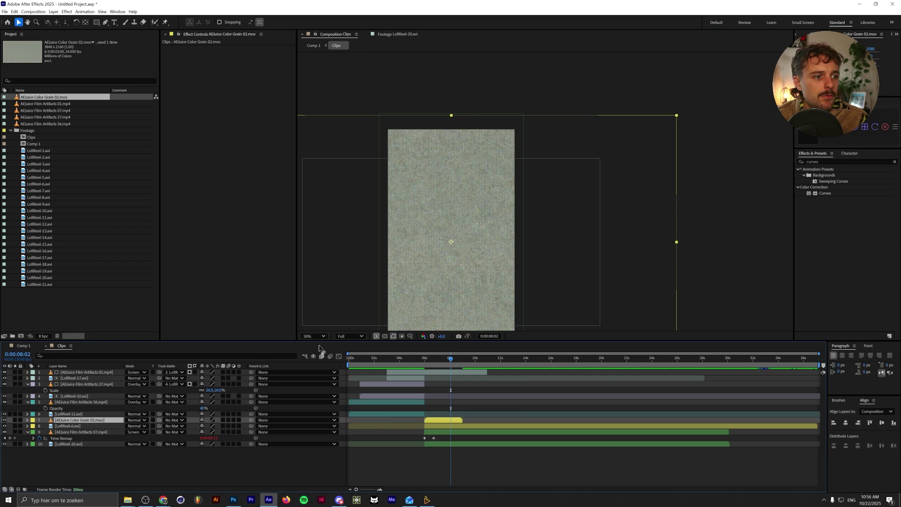
click(314, 336)
click(320, 349)
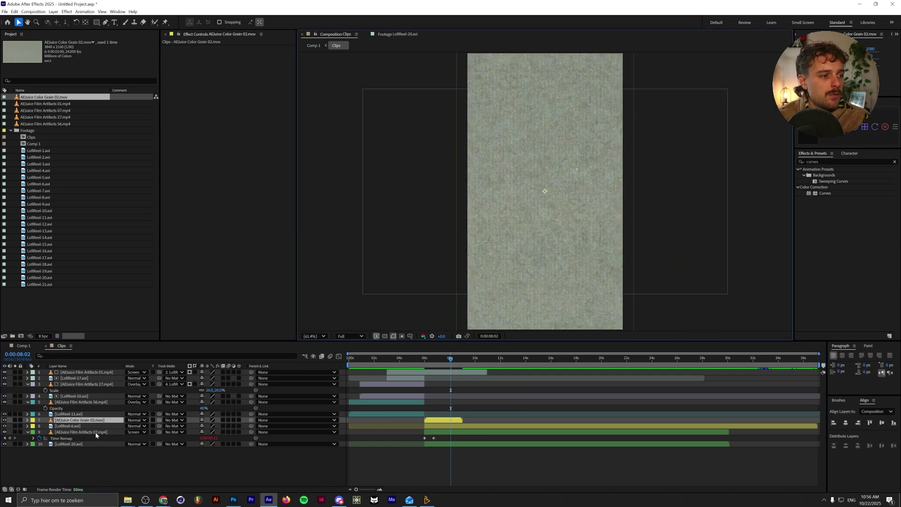
scroll(429, 426, up, 3)
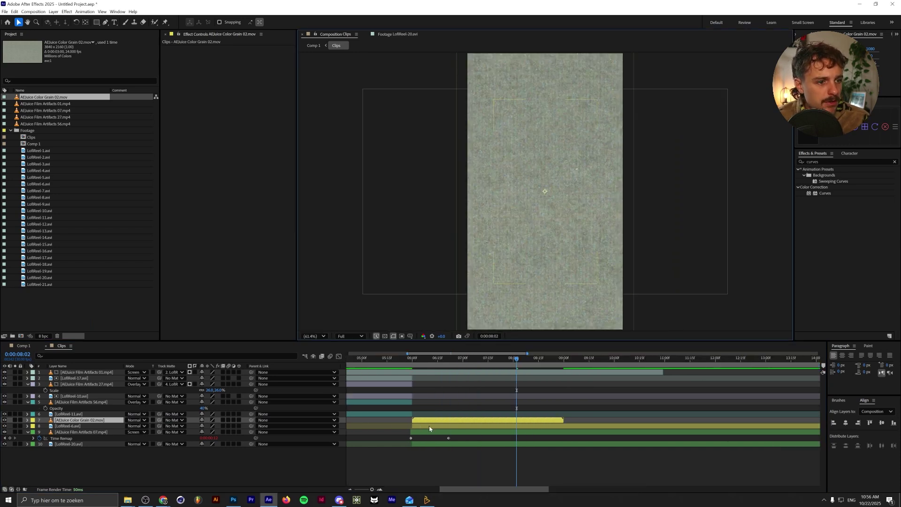
click(172, 420)
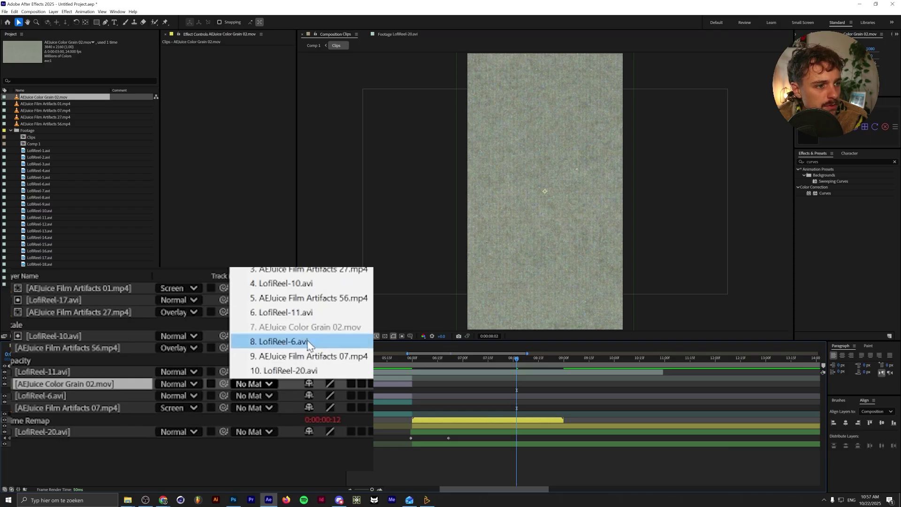
click(319, 344)
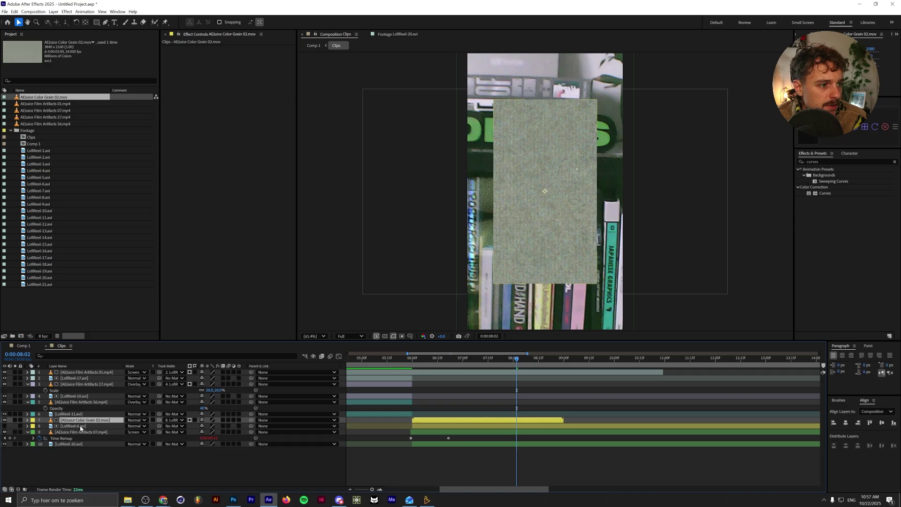
Step: Set the Color Grain 02 layer's blend mode to Overlay and make the LofiReel-6.avi layer visible again
click(4, 431)
click(142, 421)
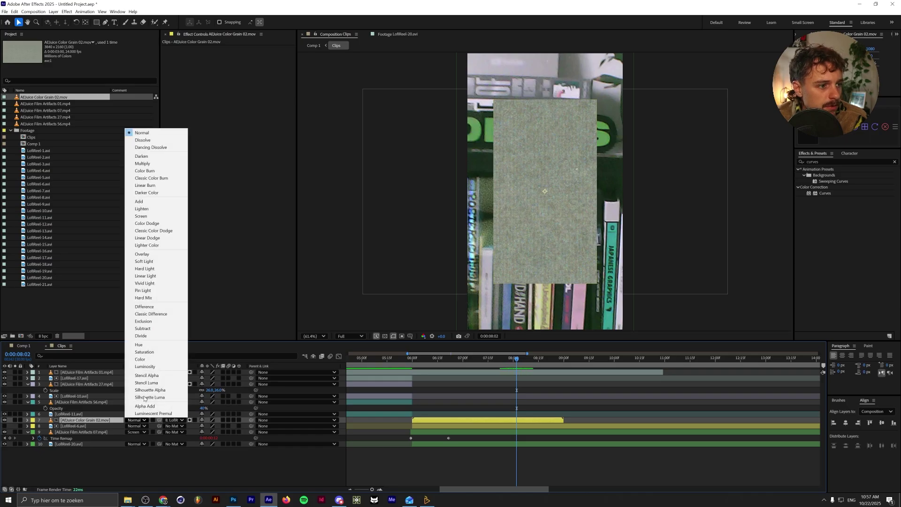
click(141, 253)
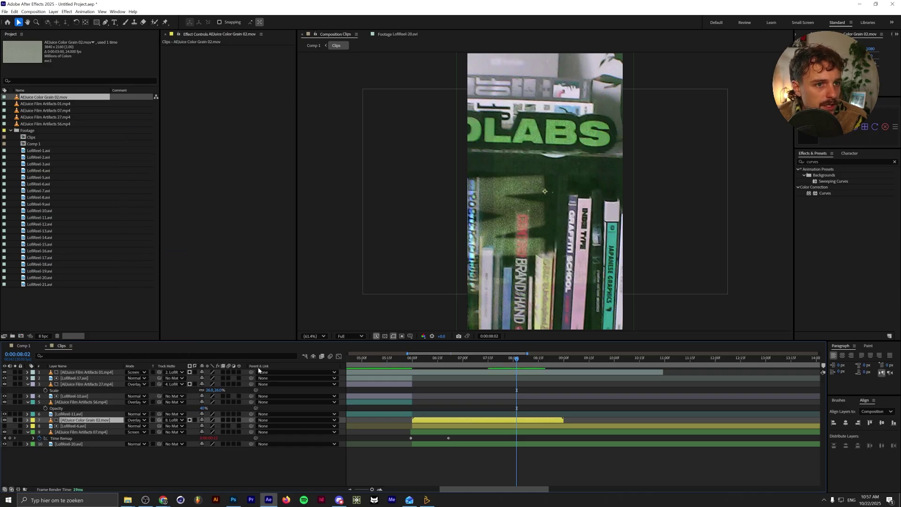
click(5, 425)
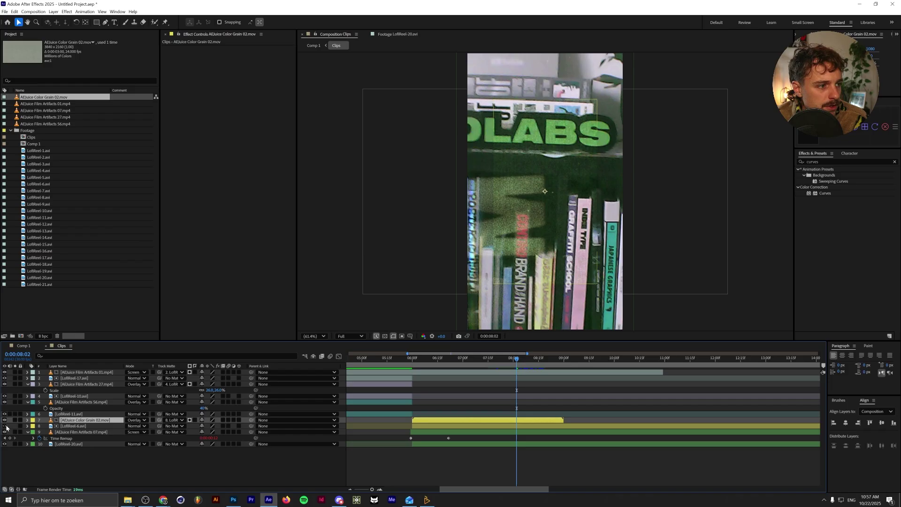
click(5, 427)
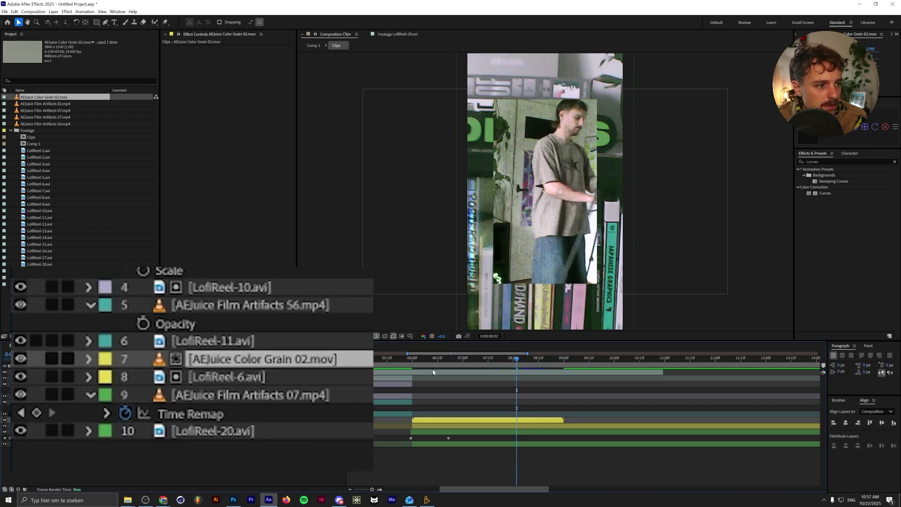
Step: Enable time remapping on the Color Grain 02 layer and loop it with the expression loopOut()
right_click(107, 420)
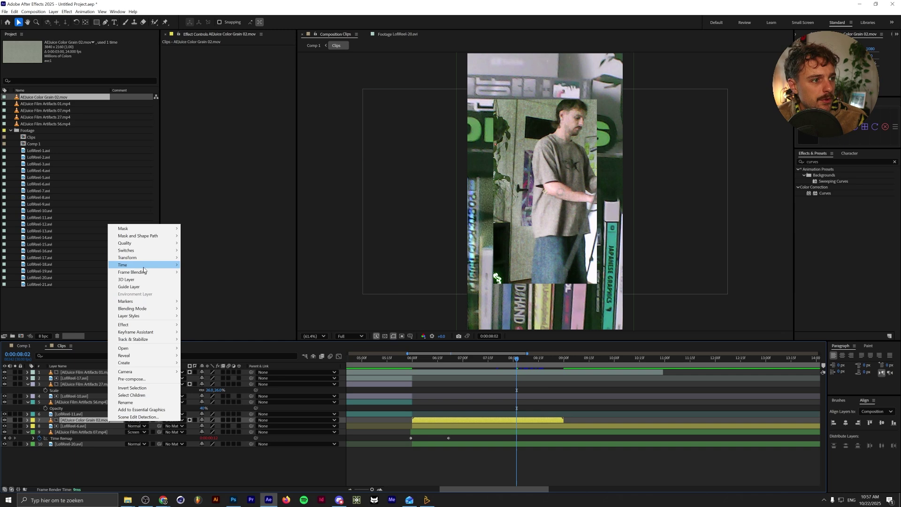
mouse_move(144, 269)
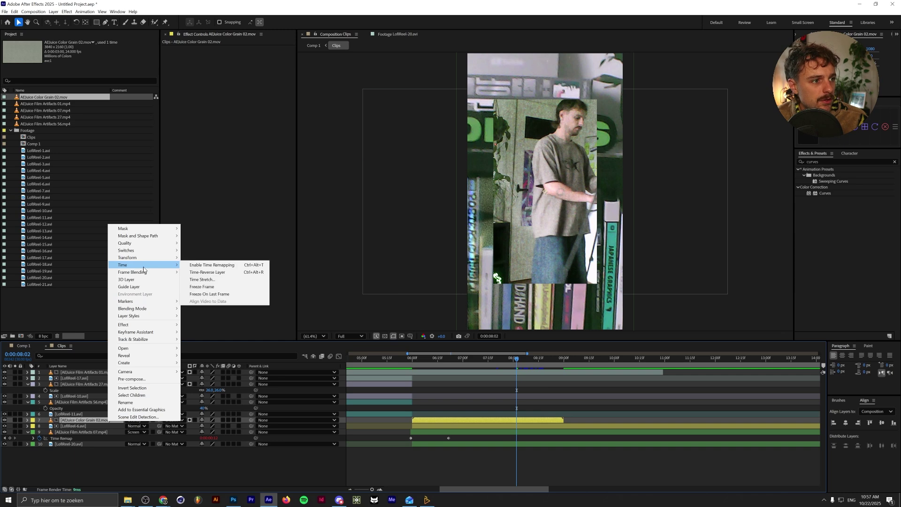
click(203, 265)
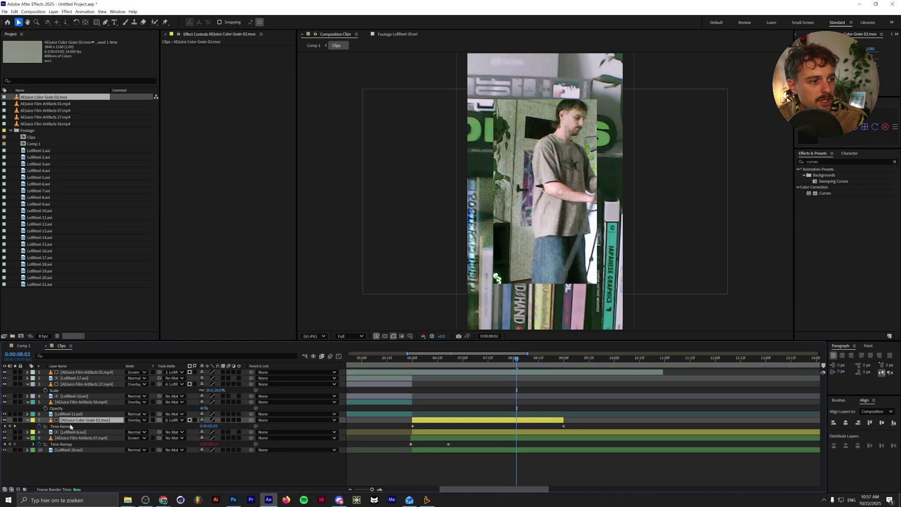
alt+click(40, 426)
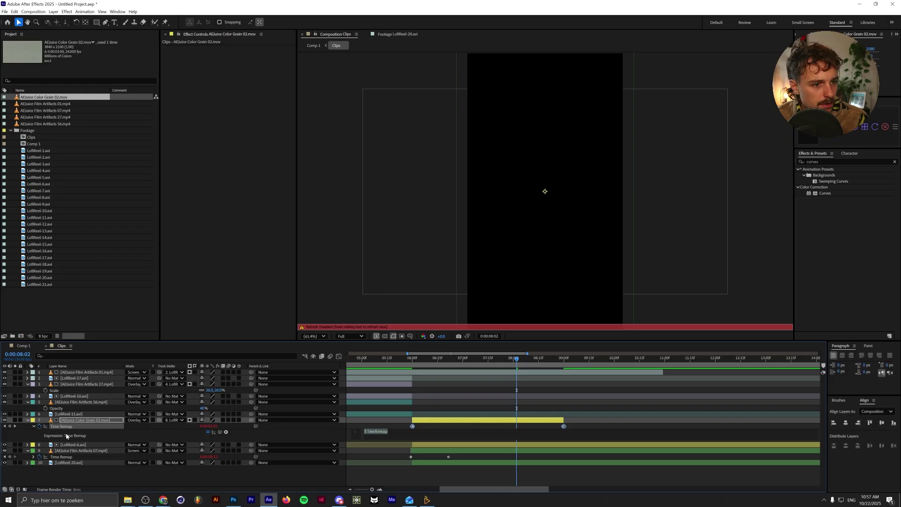
text(loopO)
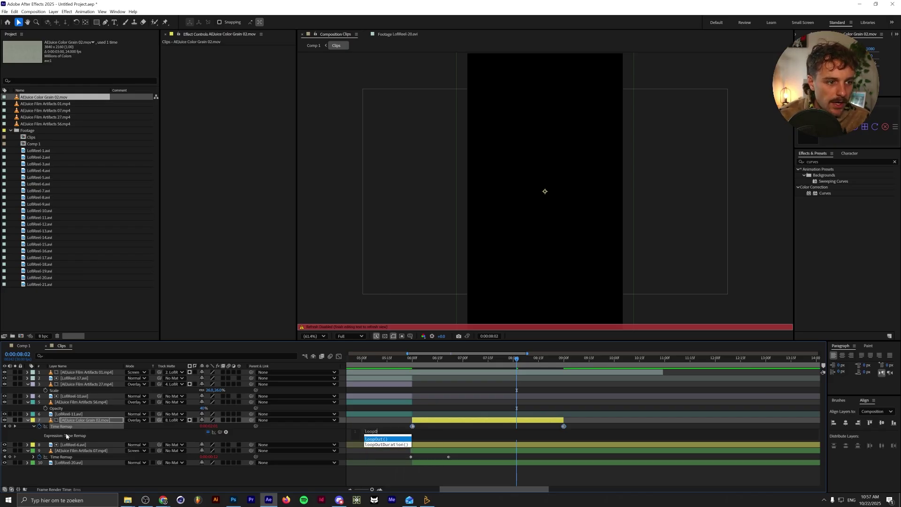
key(Return)
click(381, 419)
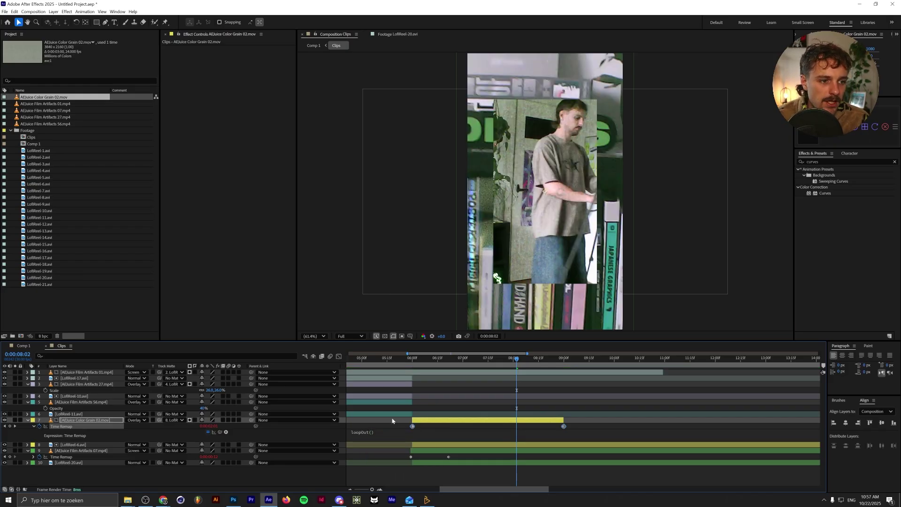
Step: Extend the Color Grain 02 layer to the end of the composition, preview it, and compare the picture with and without the grain
key(semicolon)
drag(463, 420, 820, 420)
key(space)
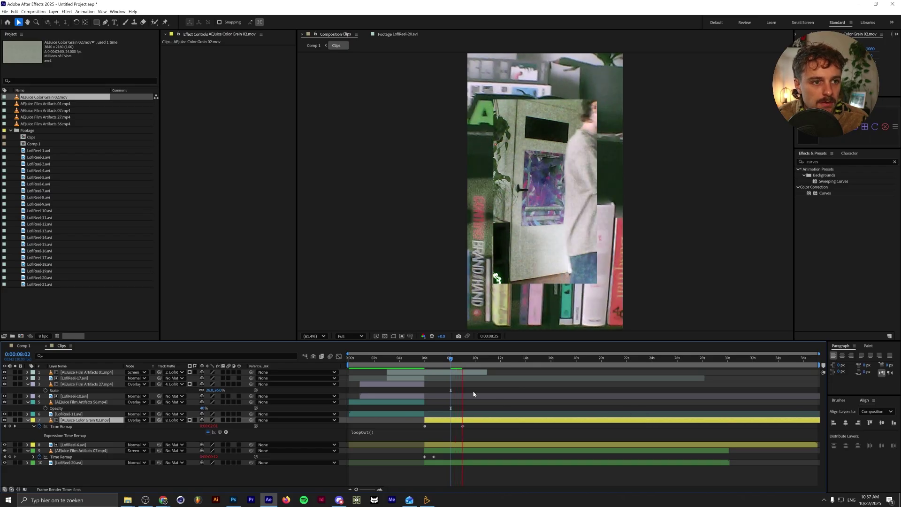
click(454, 359)
click(5, 421)
click(6, 421)
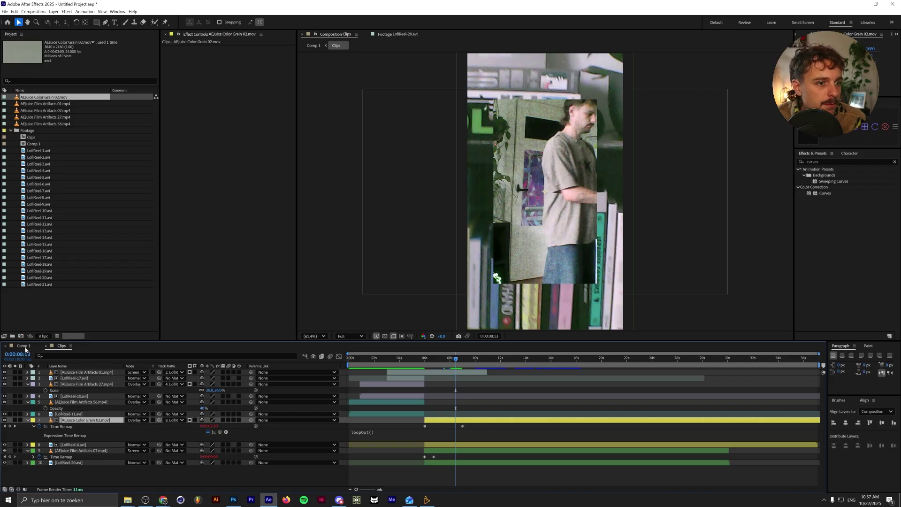
Step: Browse the Light Leaks pack in AEJuice Pack Manager and add Light Leak 43 as the uppermost layer of the Clips composition
click(427, 500)
click(466, 103)
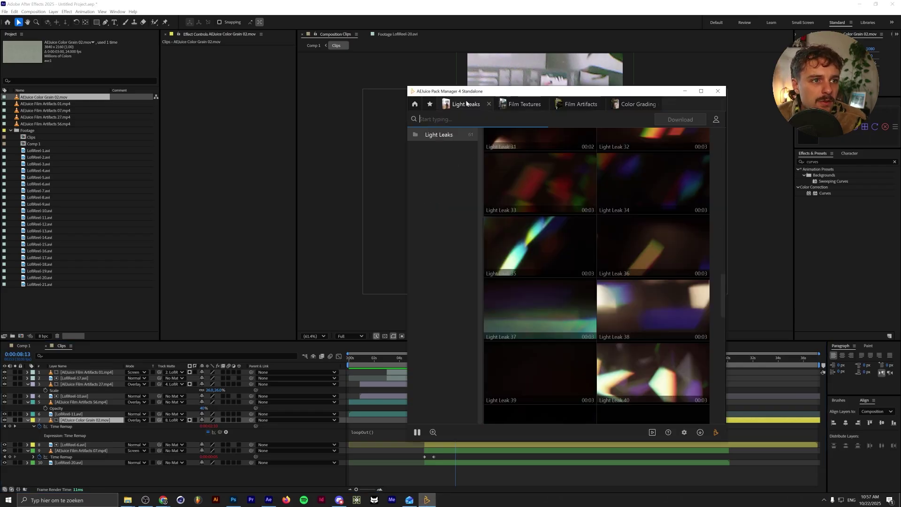
scroll(579, 328, down, 1)
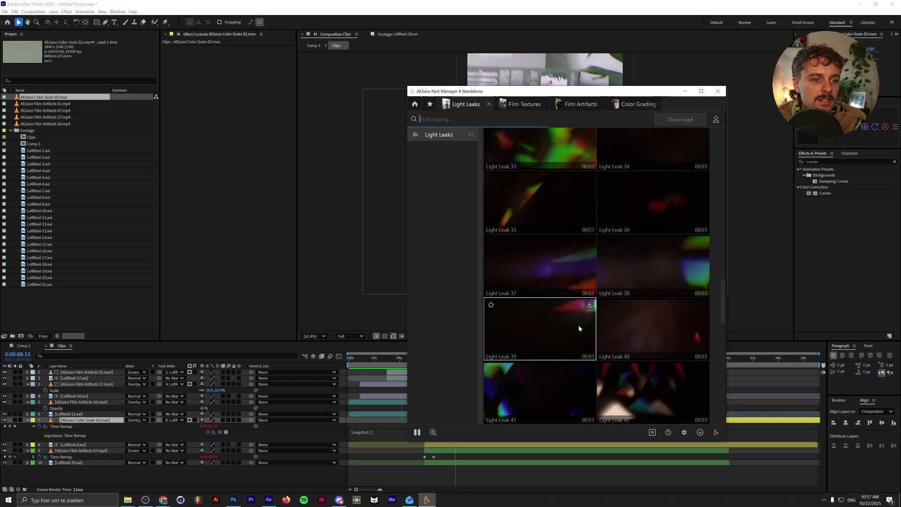
scroll(578, 328, down, 4)
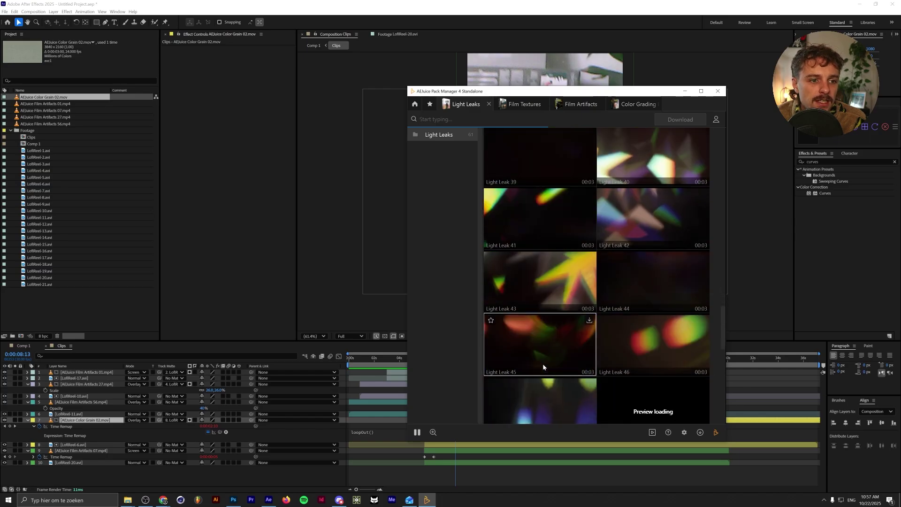
drag(542, 366, 278, 405)
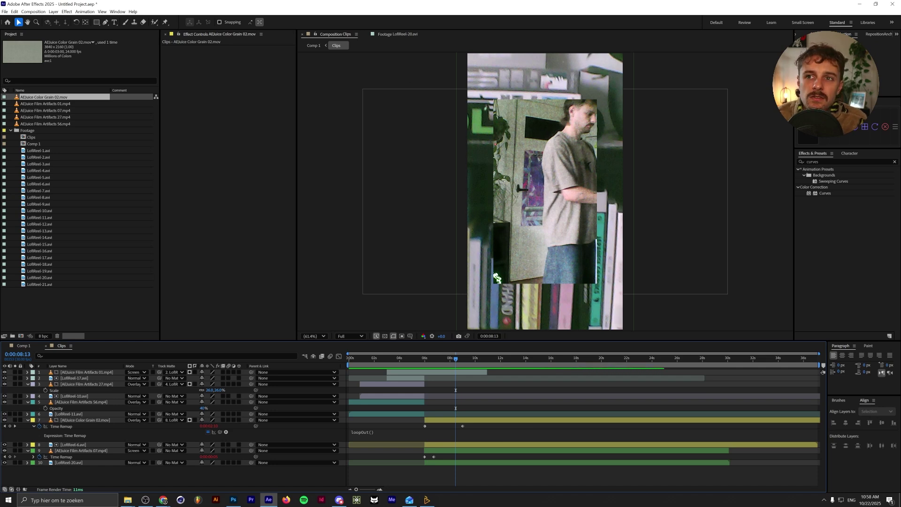
click(128, 500)
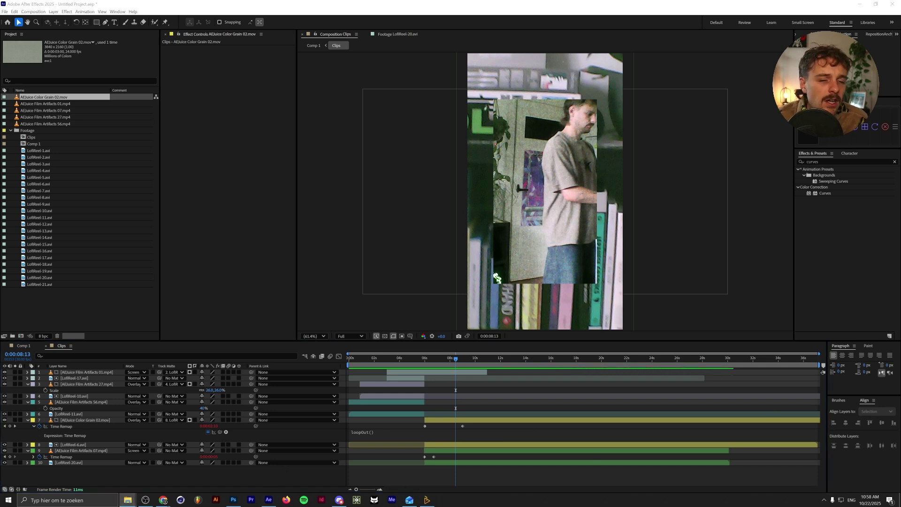
drag(128, 500, 93, 472)
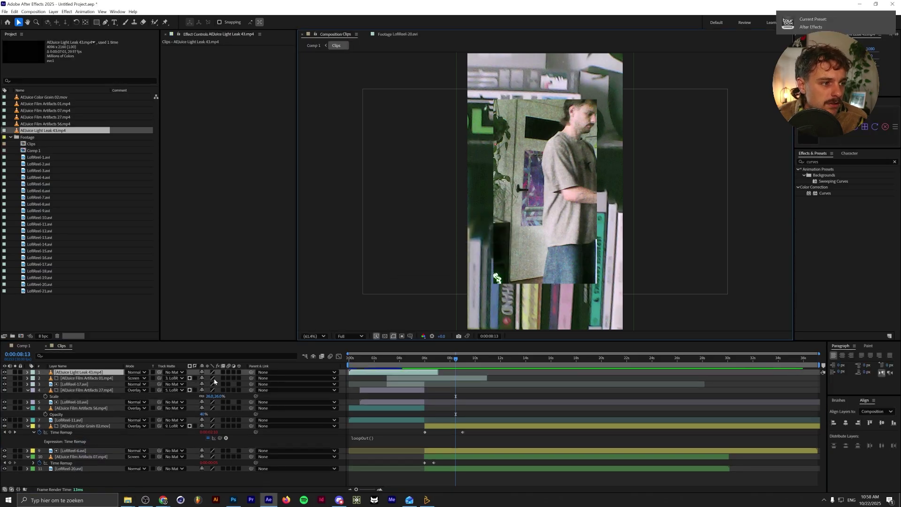
Step: At 0:00:02:09, try the Add blend mode on the Light Leak 43 layer, set it to Lighten instead, and preview it
drag(387, 357, 378, 358)
click(140, 373)
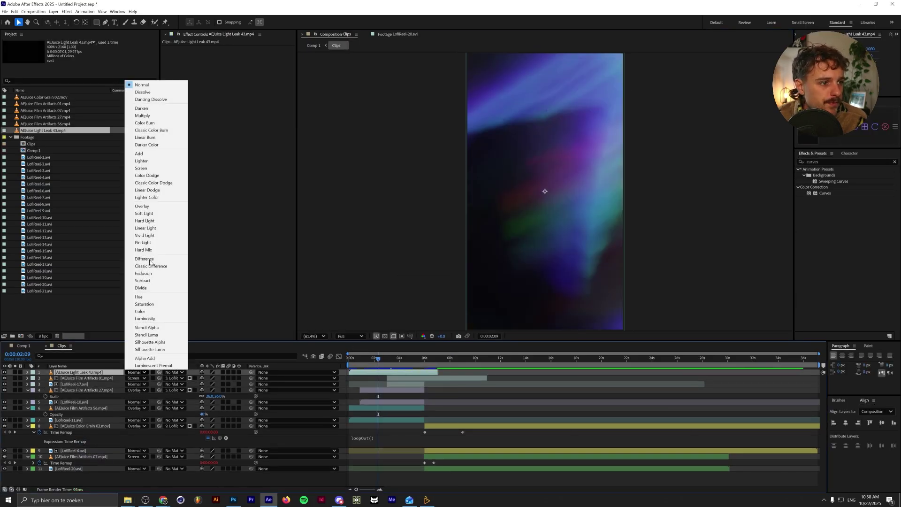
click(139, 153)
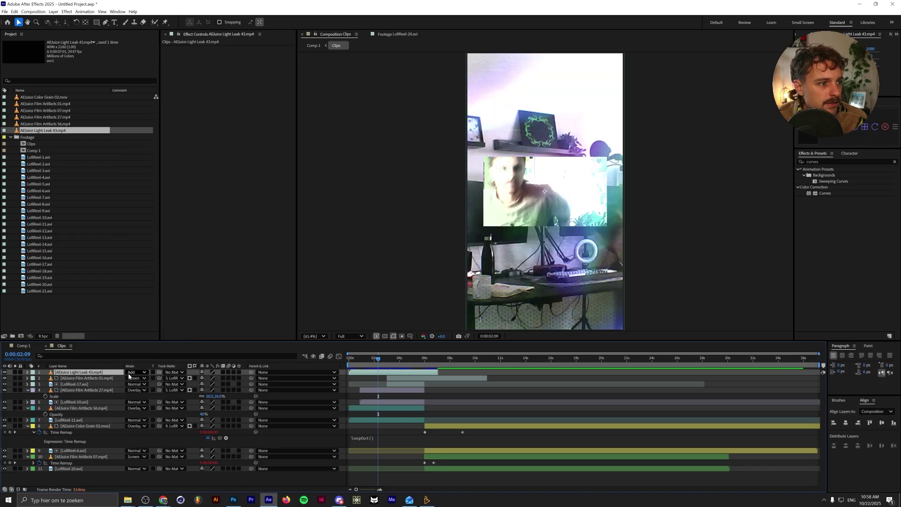
click(130, 373)
click(136, 161)
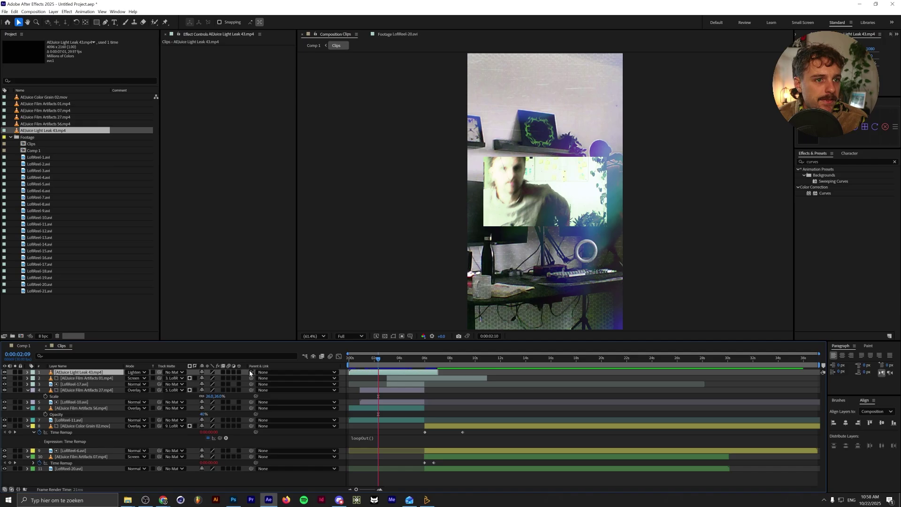
key(space)
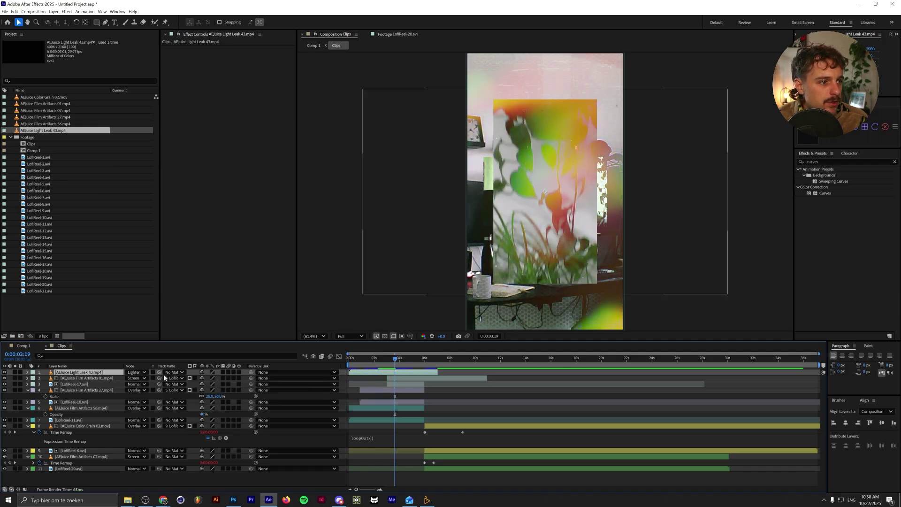
right_click(119, 373)
mouse_move(150, 209)
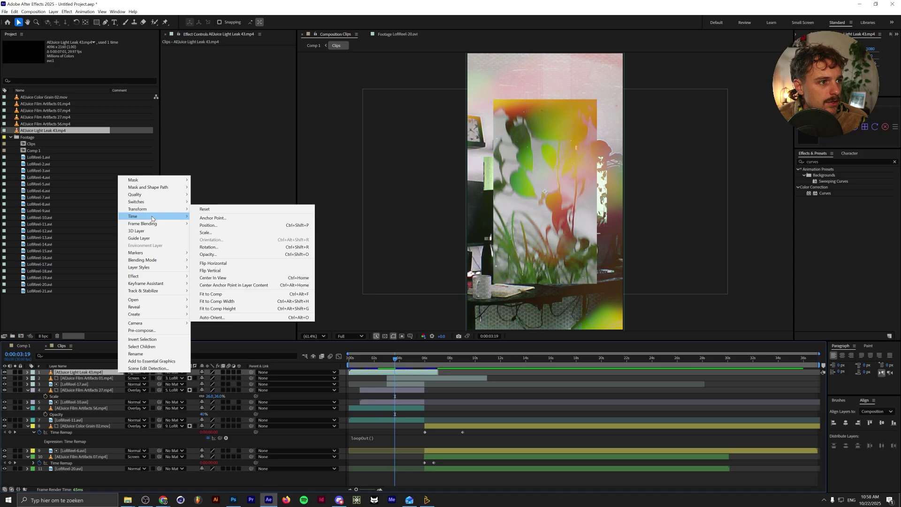
click(69, 463)
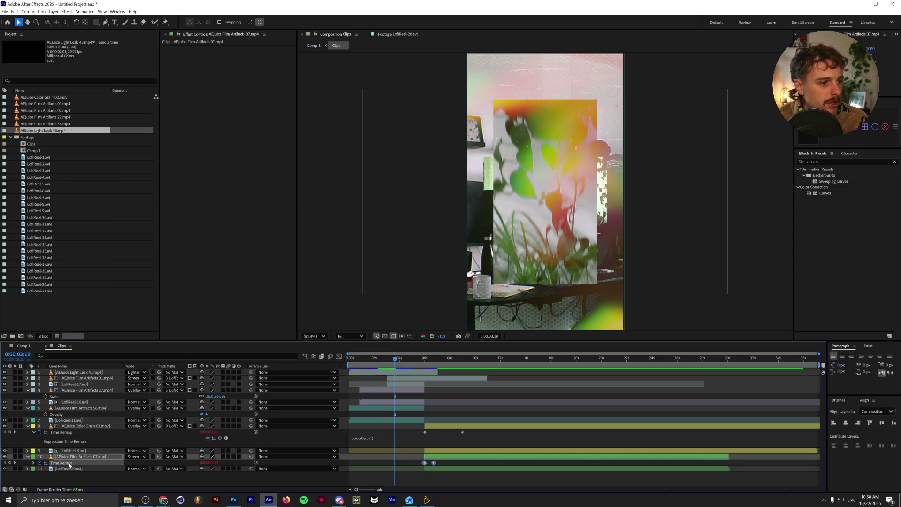
Step: Time-remap the Light Leak 43 layer with the looping expression loopOut() and extend the layer to the end of the composition
right_click(80, 374)
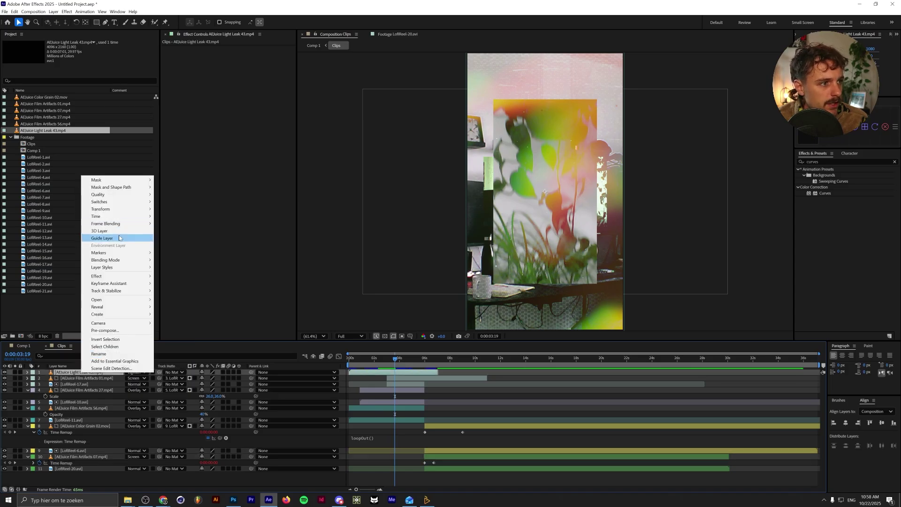
mouse_move(123, 217)
click(180, 216)
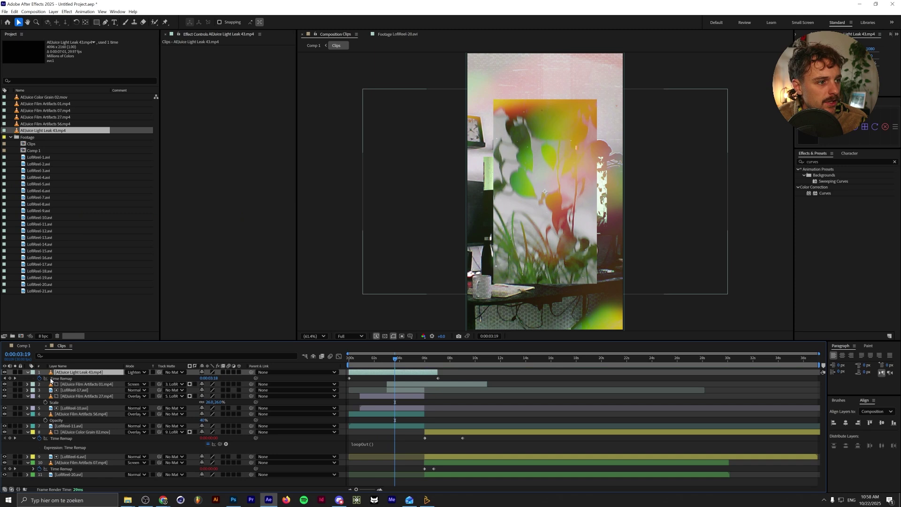
alt+click(39, 379)
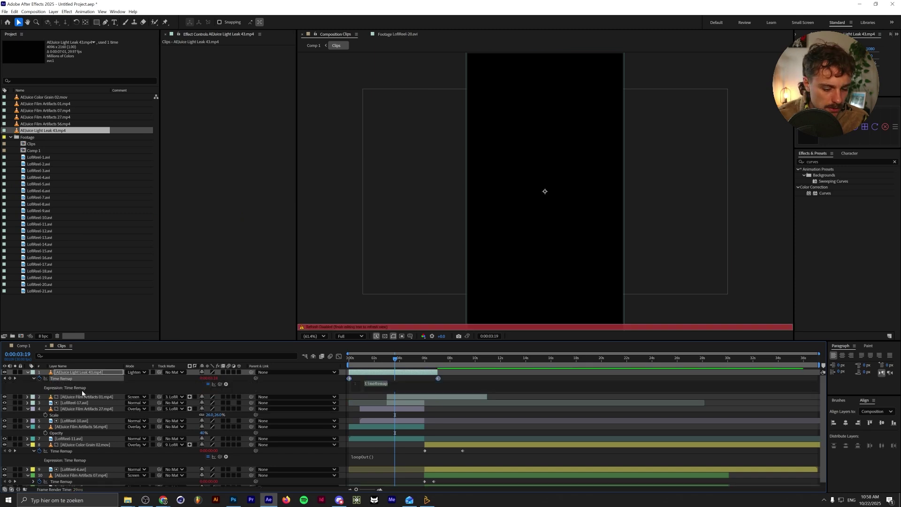
text(loopOut())
key(KP_Enter)
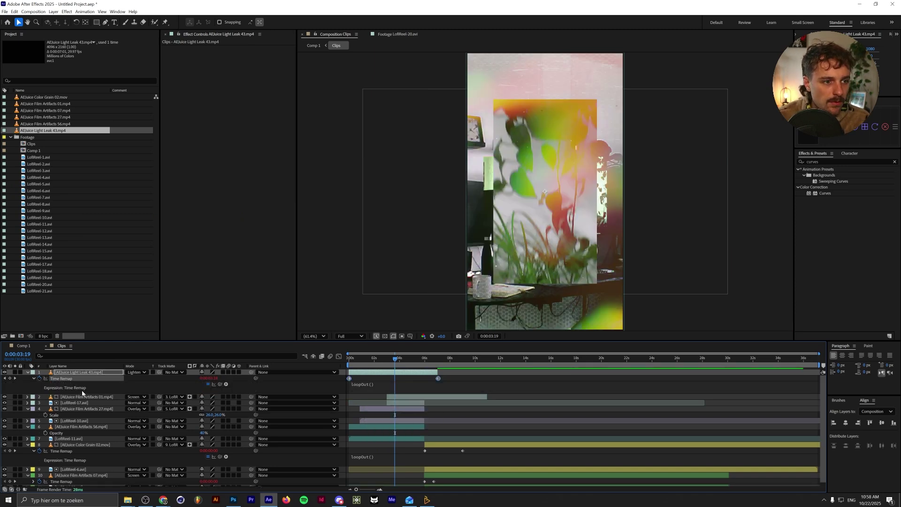
drag(439, 371, 820, 371)
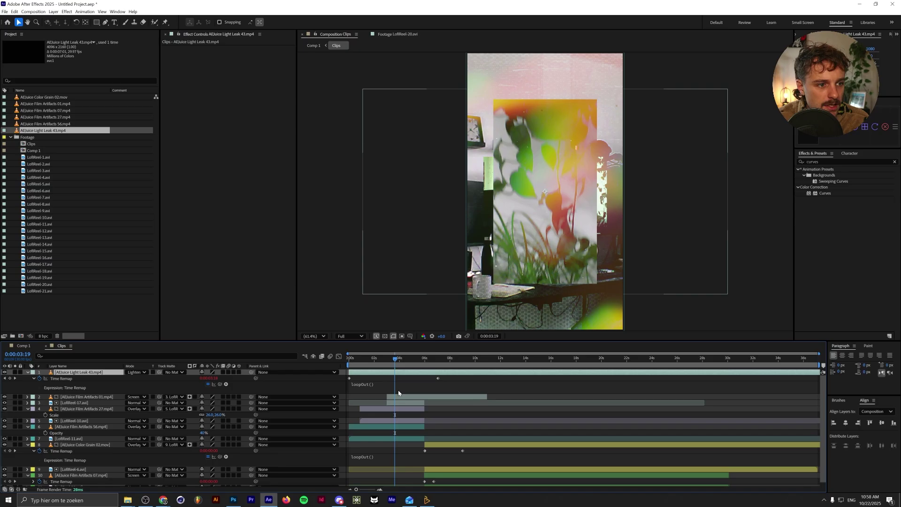
key(space)
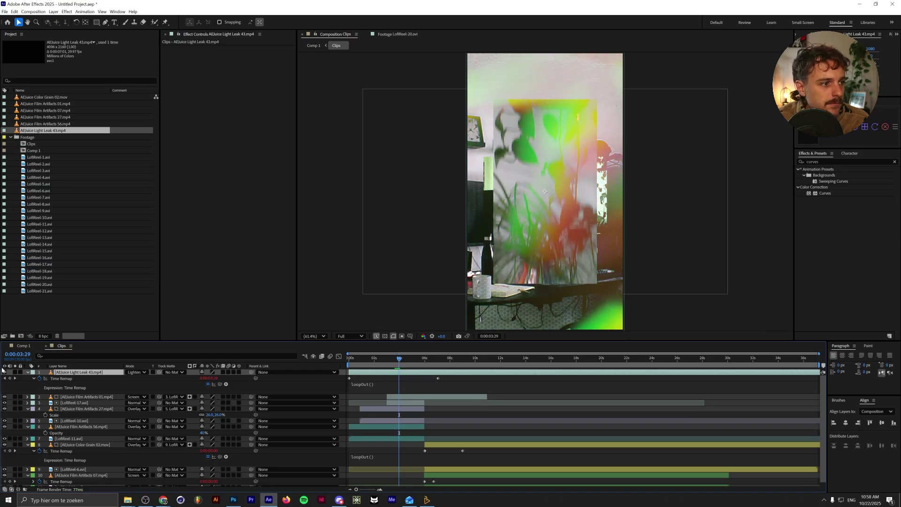
Step: Collapse the expanded properties of all layers in the Clips timeline
click(26, 372)
click(28, 389)
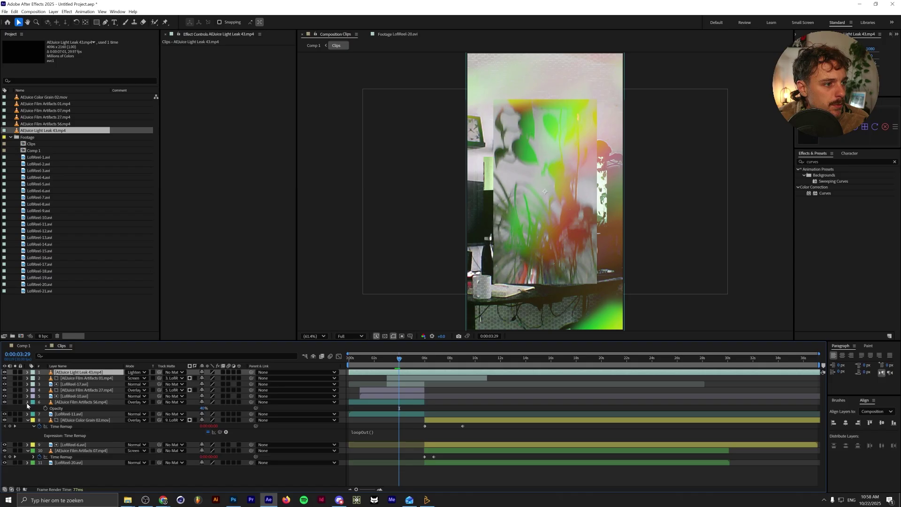
click(27, 402)
click(28, 414)
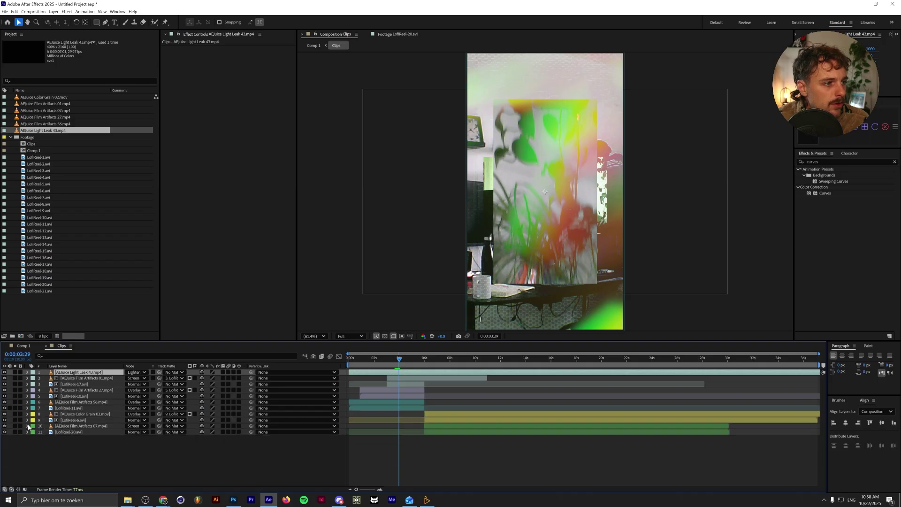
click(28, 426)
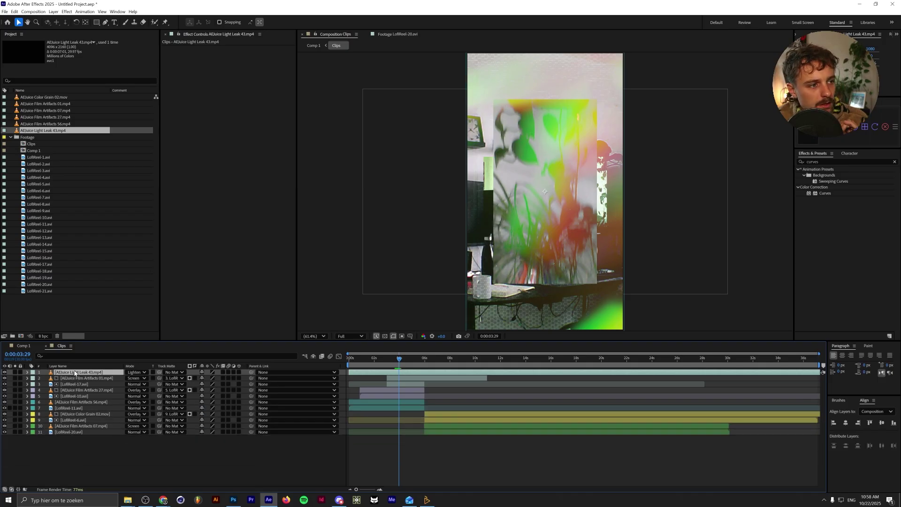
Step: Move the Light Leak 43 layer below LofiReel-10.avi, place Color Grain 02 and LofiReel-6.avi directly above it, and preview the Clips composition
drag(74, 373, 82, 402)
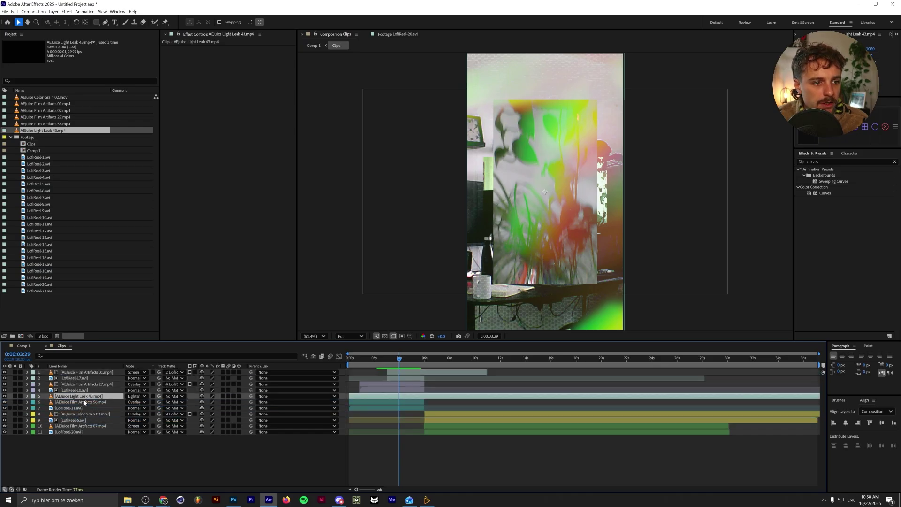
click(71, 415)
shift+click(72, 420)
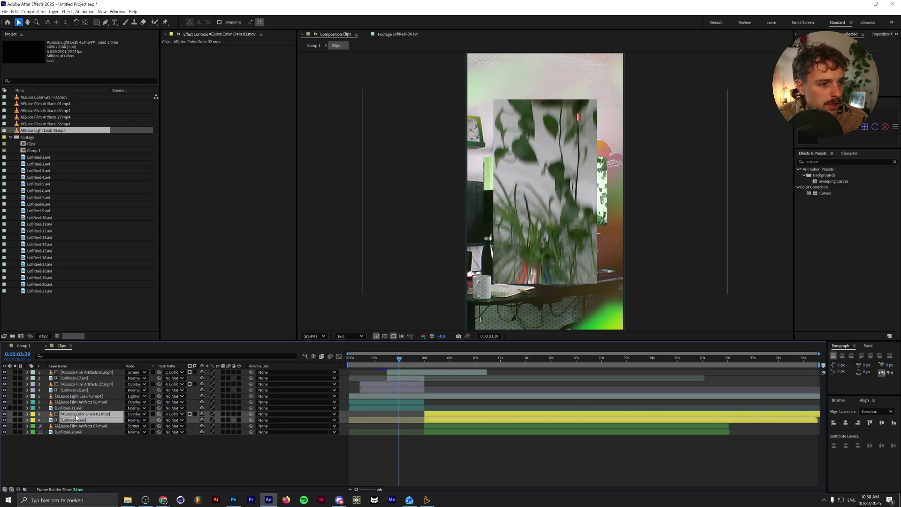
drag(75, 417, 79, 397)
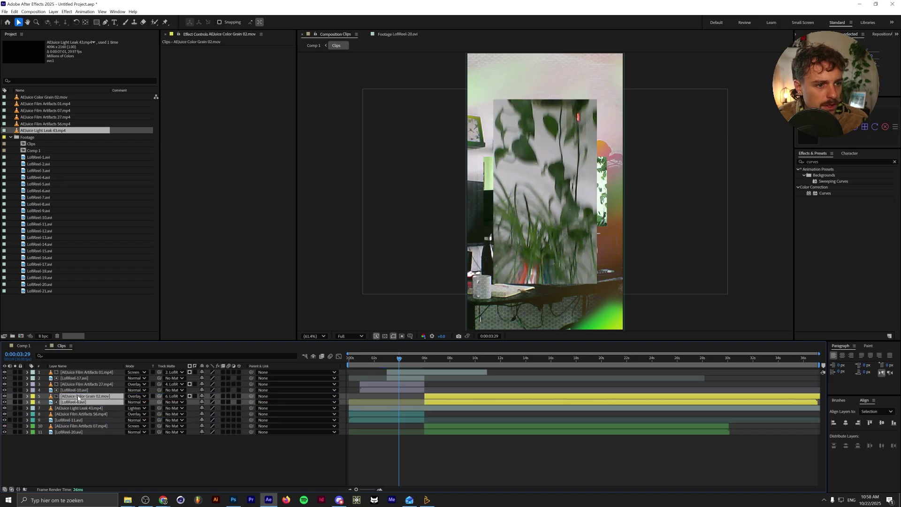
key(space)
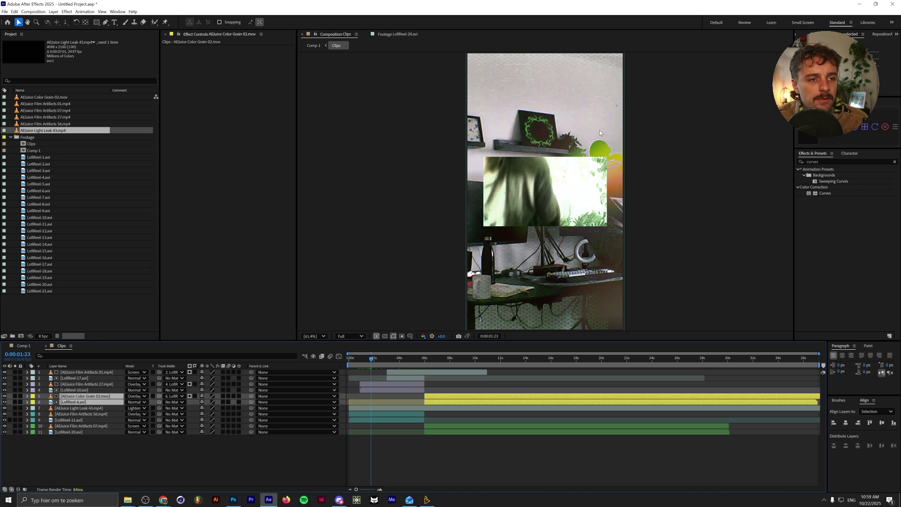
click(388, 360)
drag(388, 359, 307, 365)
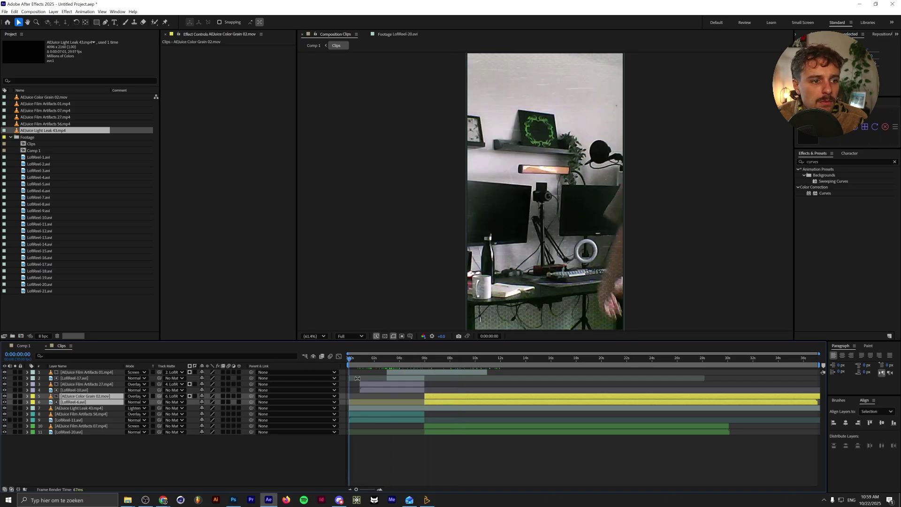
Step: In Comp 1, set the scale of the Clips layer to 120%
click(23, 345)
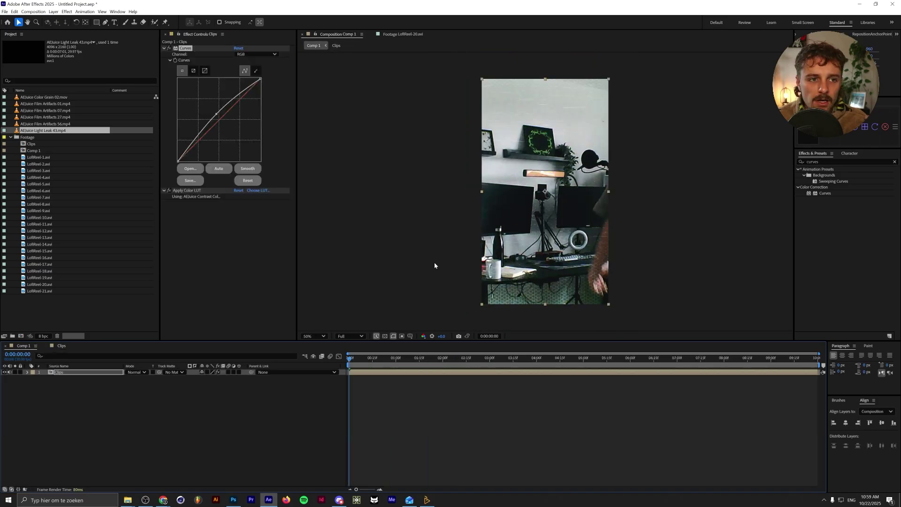
click(107, 372)
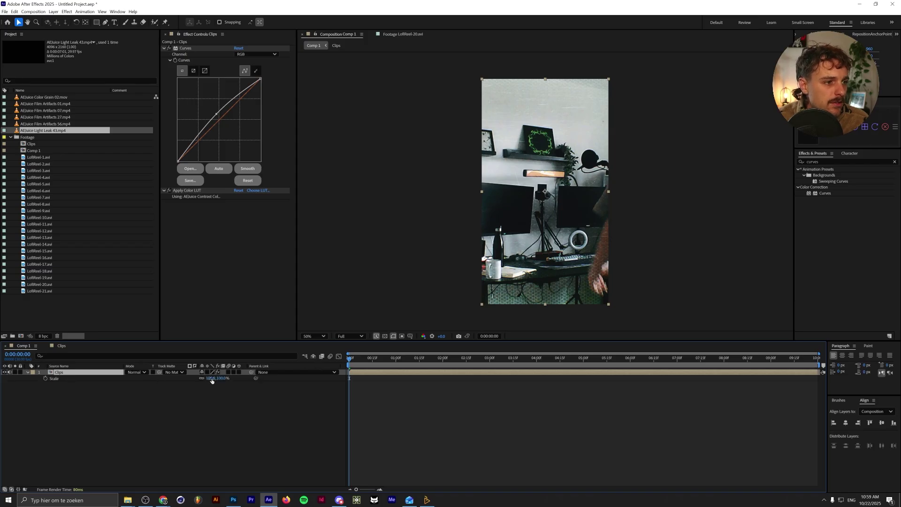
click(212, 379)
text(120)
key(Return)
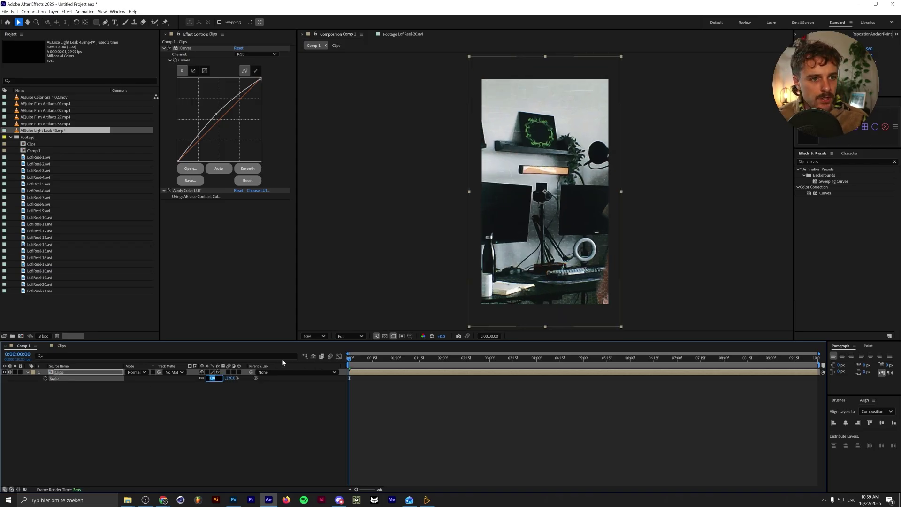
Step: Keyframe the Clips layer's scale at 0:00:00:00, reduce it at 0:00:09:29 for a slow zoom-out, and preview the animation
click(46, 378)
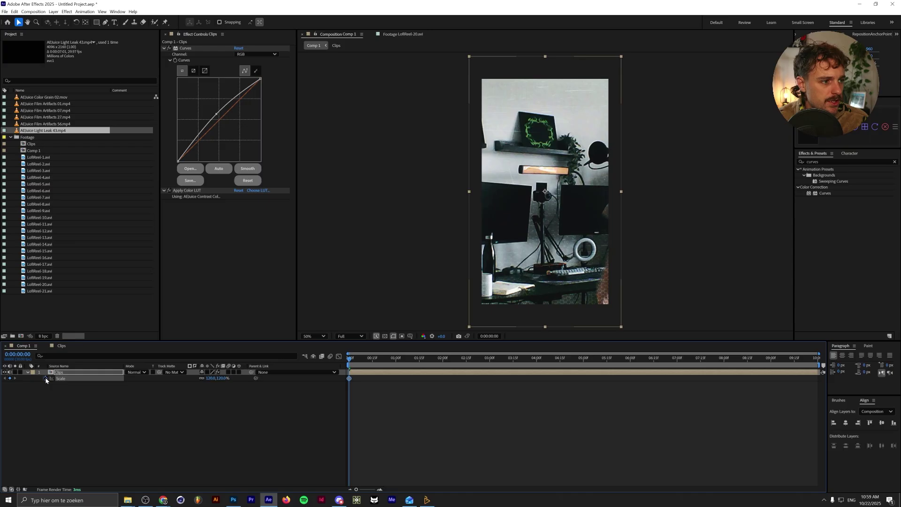
drag(523, 362, 817, 360)
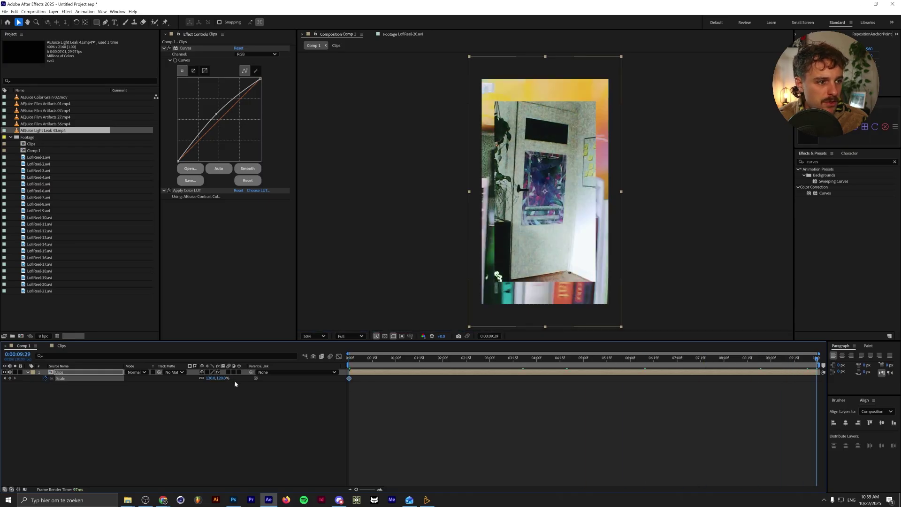
drag(221, 378, 213, 378)
key(space)
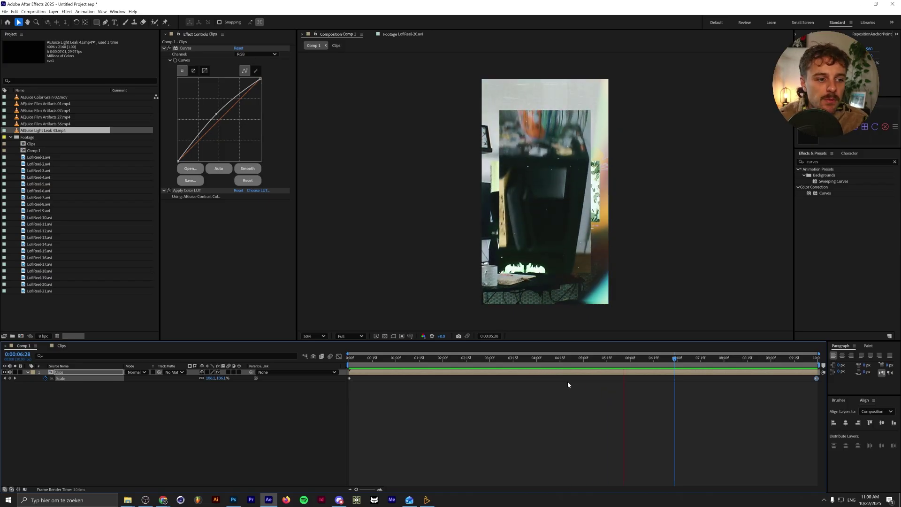
click(145, 499)
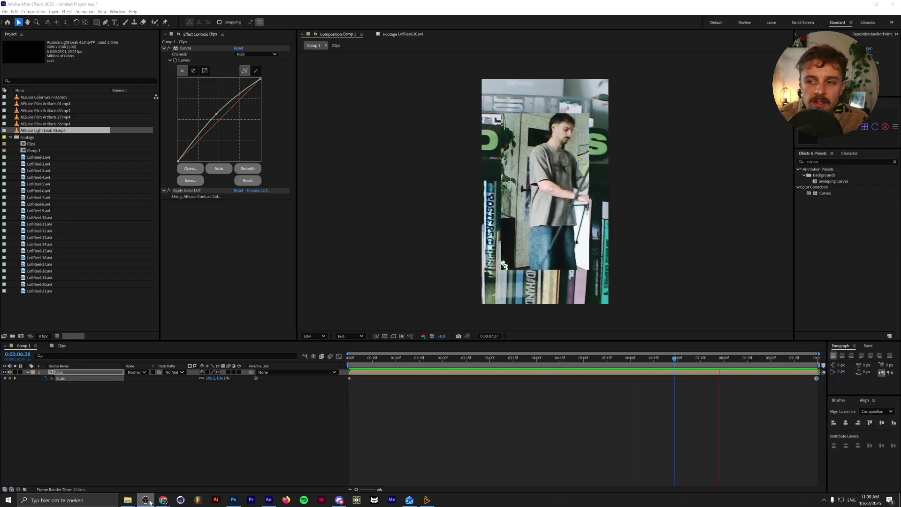